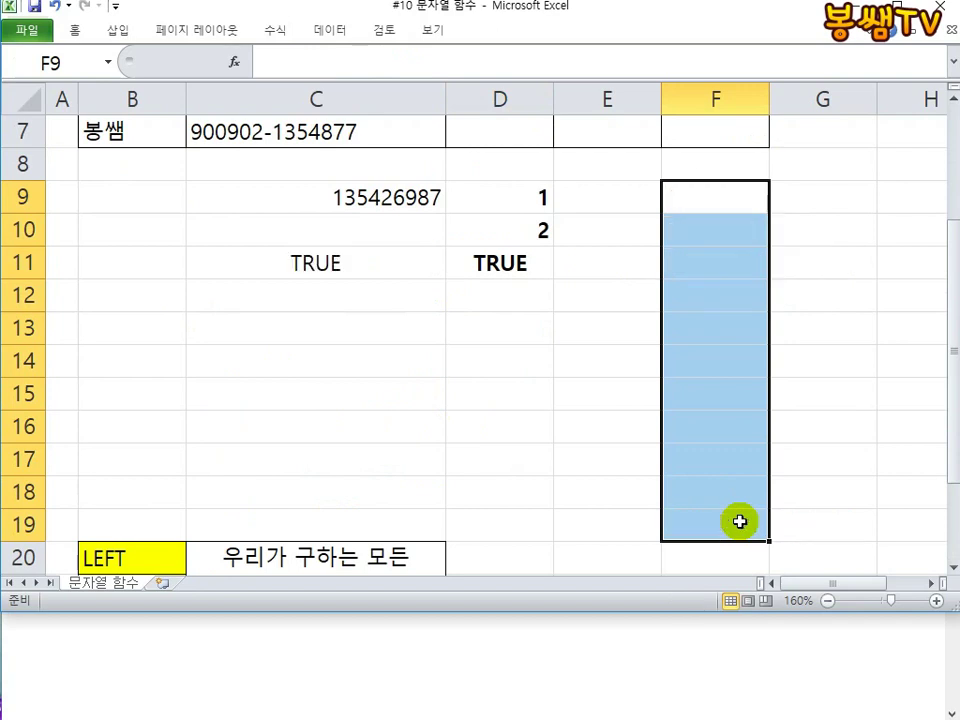
Clear the leftover contents of cells C9:D12 below the ID number table
click(618, 270)
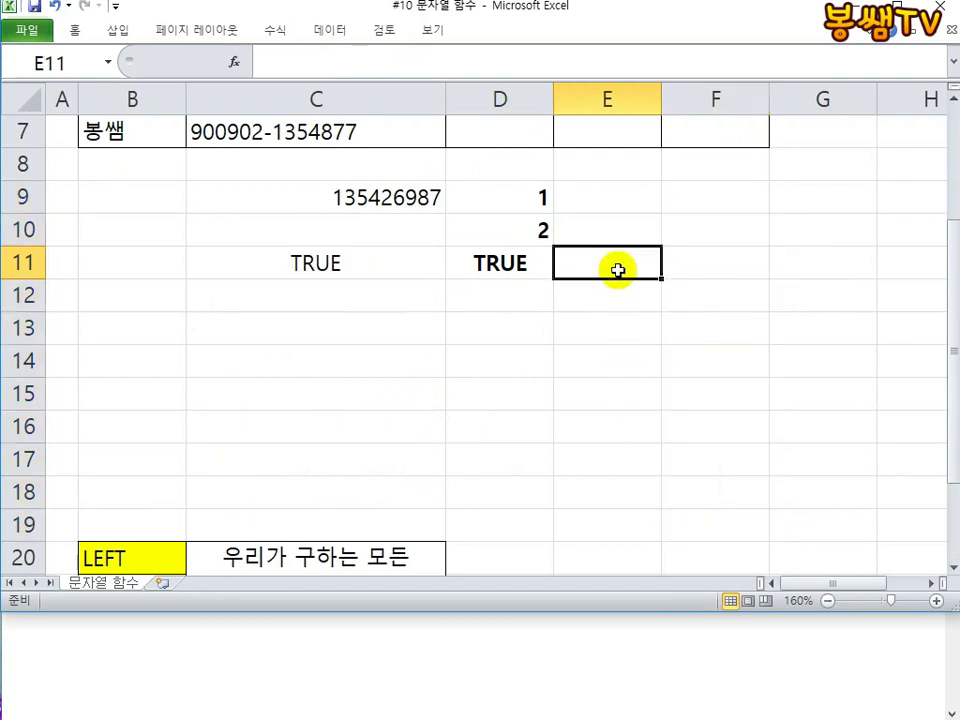
drag(309, 197, 515, 283)
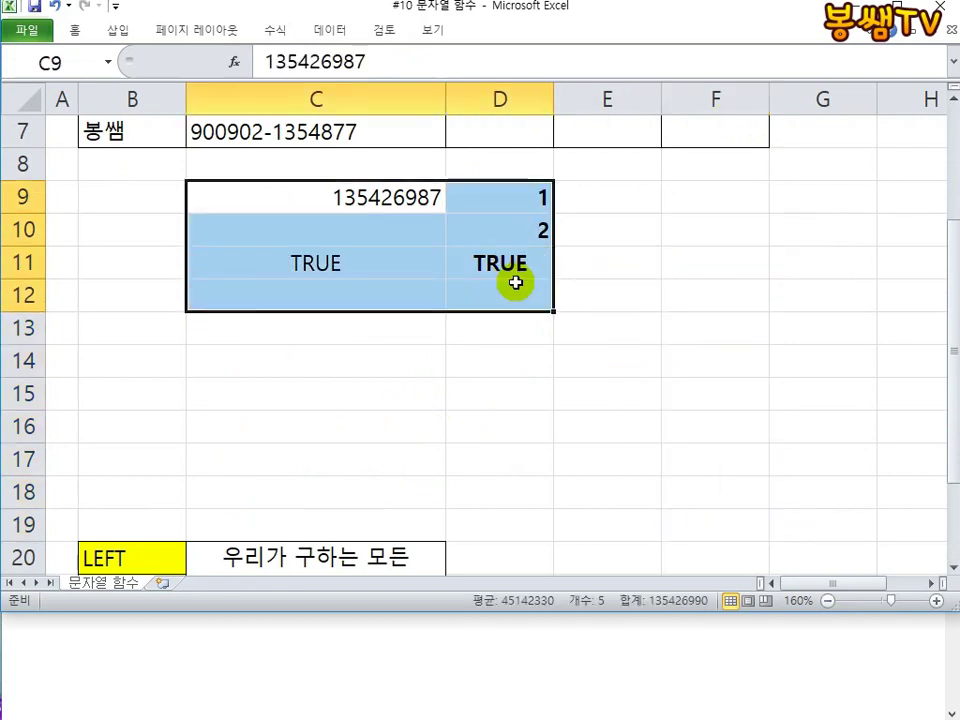
key(Delete)
scroll(373, 501, down, 2)
scroll(373, 501, up, 4)
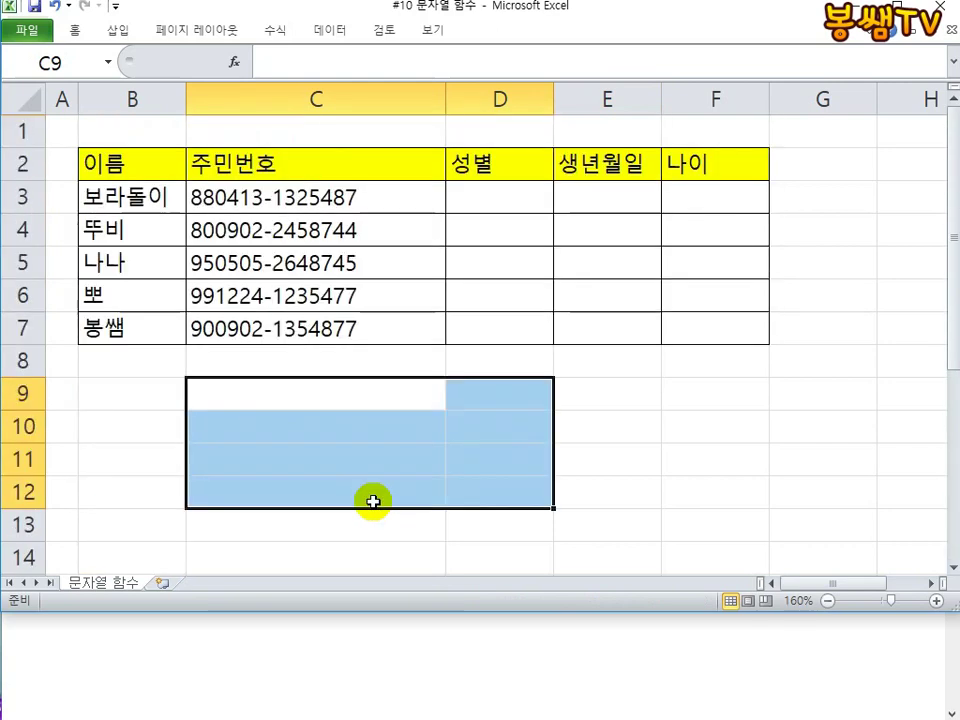
click(544, 531)
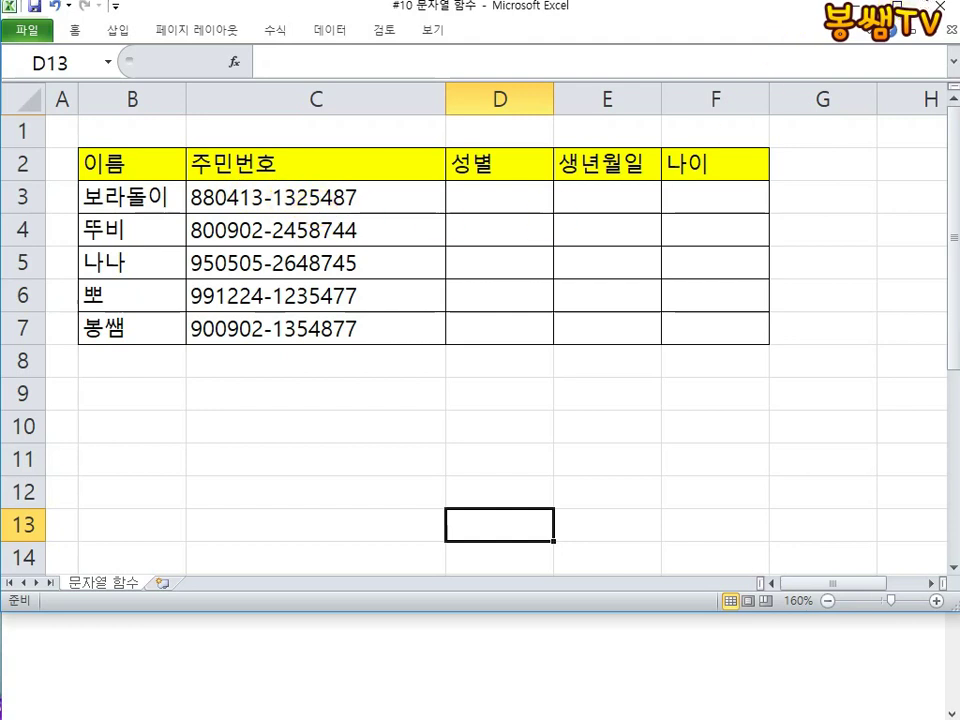
click(904, 2)
click(197, 178)
click(206, 181)
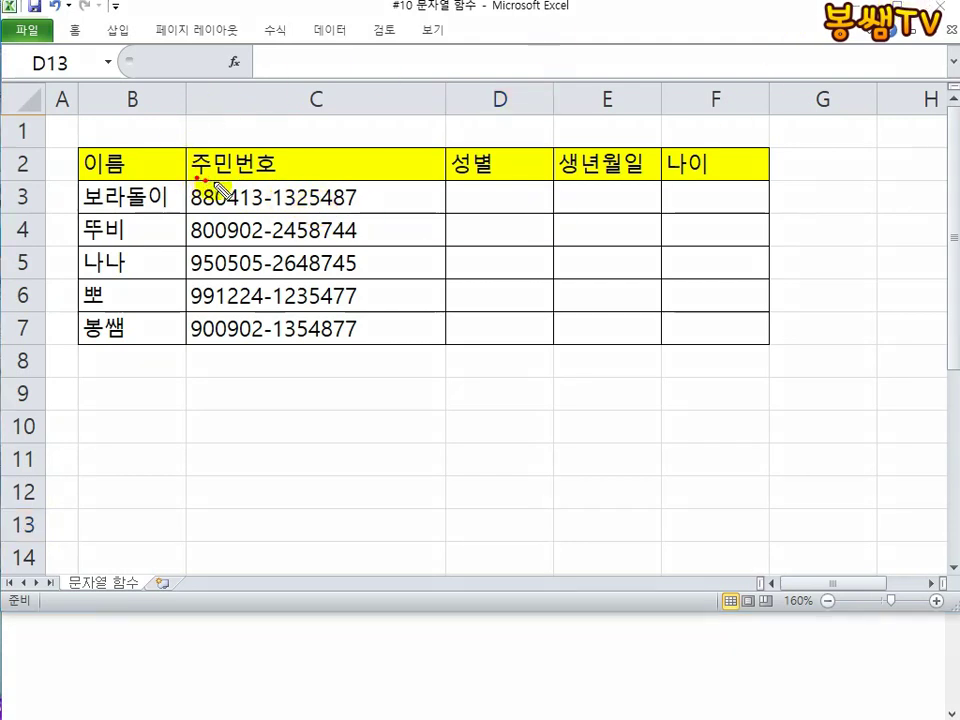
click(218, 178)
click(231, 180)
click(243, 181)
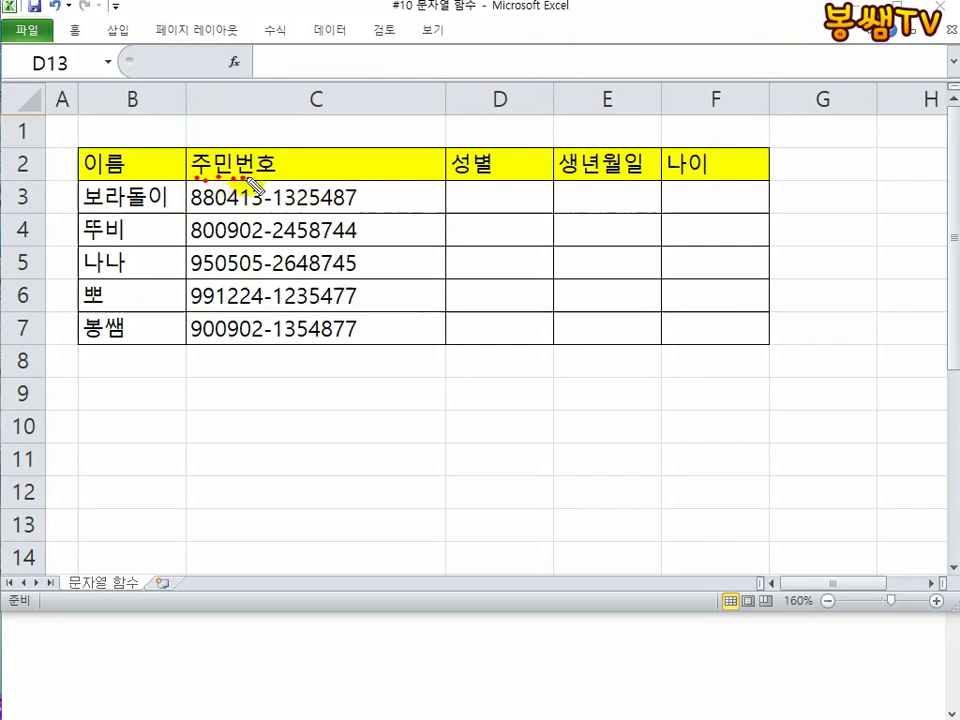
click(256, 180)
click(268, 180)
drag(279, 178, 279, 149)
drag(276, 87, 284, 146)
mouse_move(344, 70)
mouse_down()
mouse_move(347, 107)
mouse_move(268, 140)
mouse_move(286, 166)
mouse_up()
drag(269, 208, 285, 208)
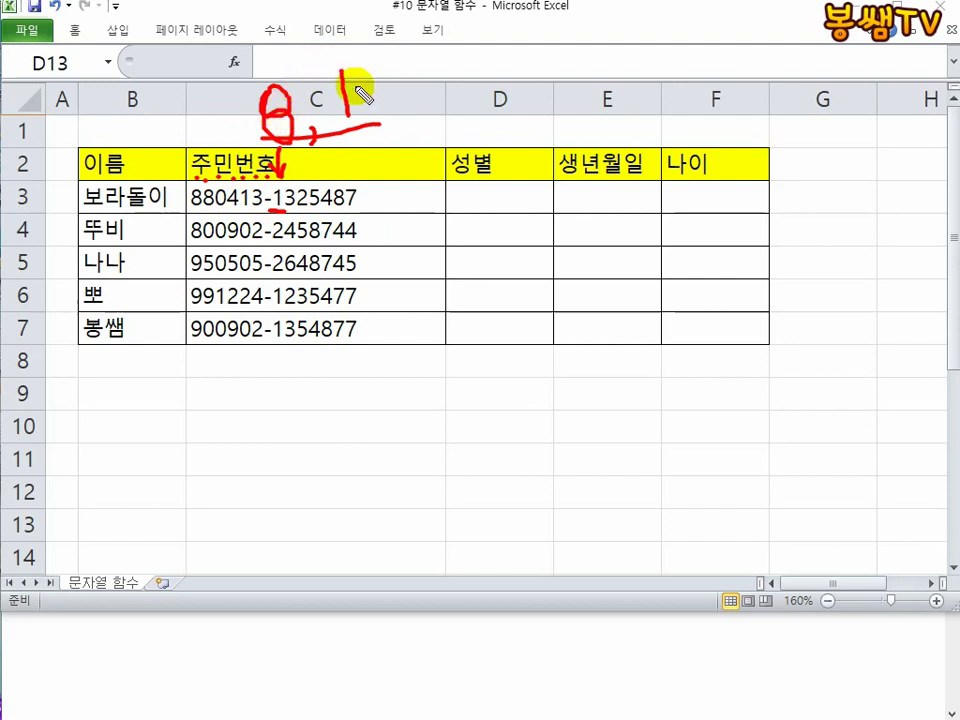
mouse_move(413, 79)
mouse_down()
mouse_move(443, 74)
mouse_move(450, 90)
mouse_move(495, 89)
mouse_up()
drag(492, 33, 521, 100)
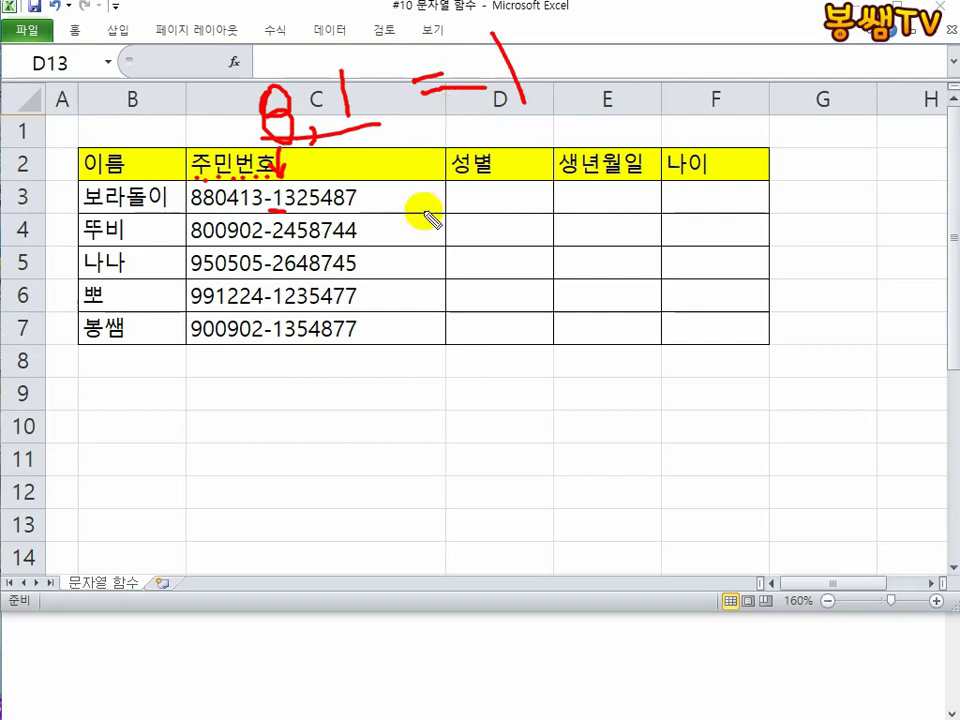
drag(330, 436, 298, 467)
drag(392, 350, 456, 415)
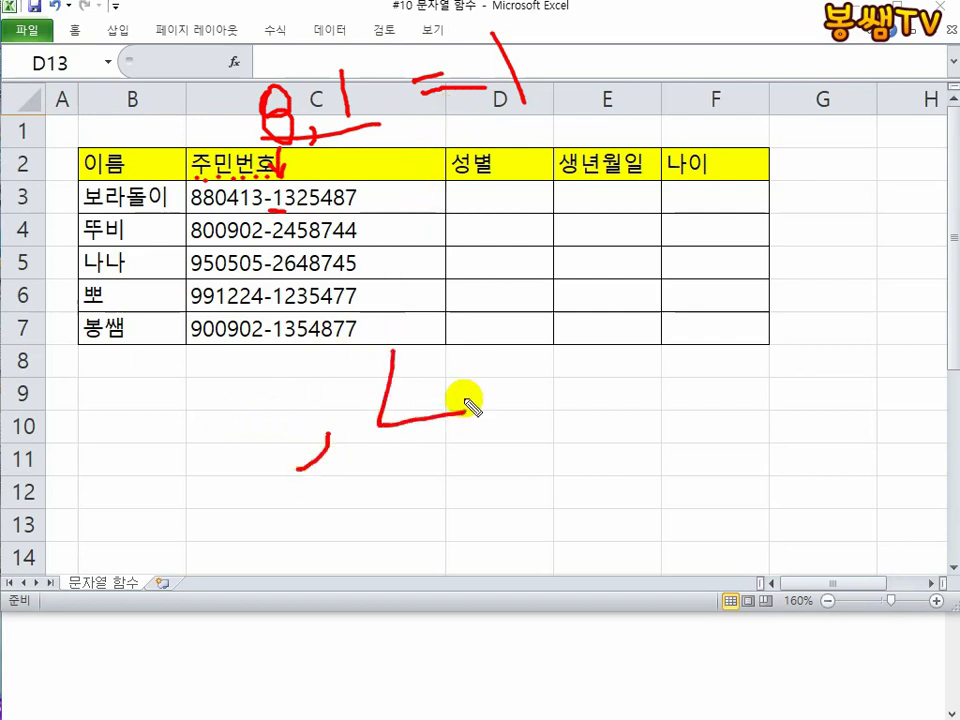
drag(455, 340, 455, 420)
drag(447, 388, 463, 388)
mouse_move(415, 415)
mouse_down()
mouse_move(467, 446)
mouse_move(482, 468)
mouse_up()
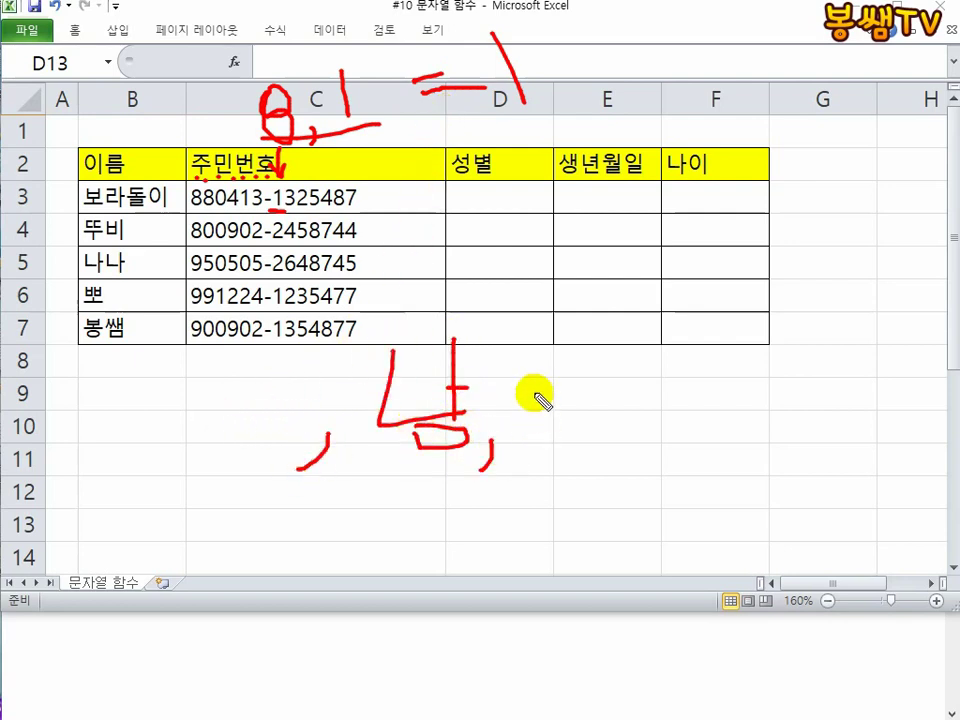
drag(528, 364, 552, 372)
drag(532, 388, 552, 386)
drag(563, 337, 566, 410)
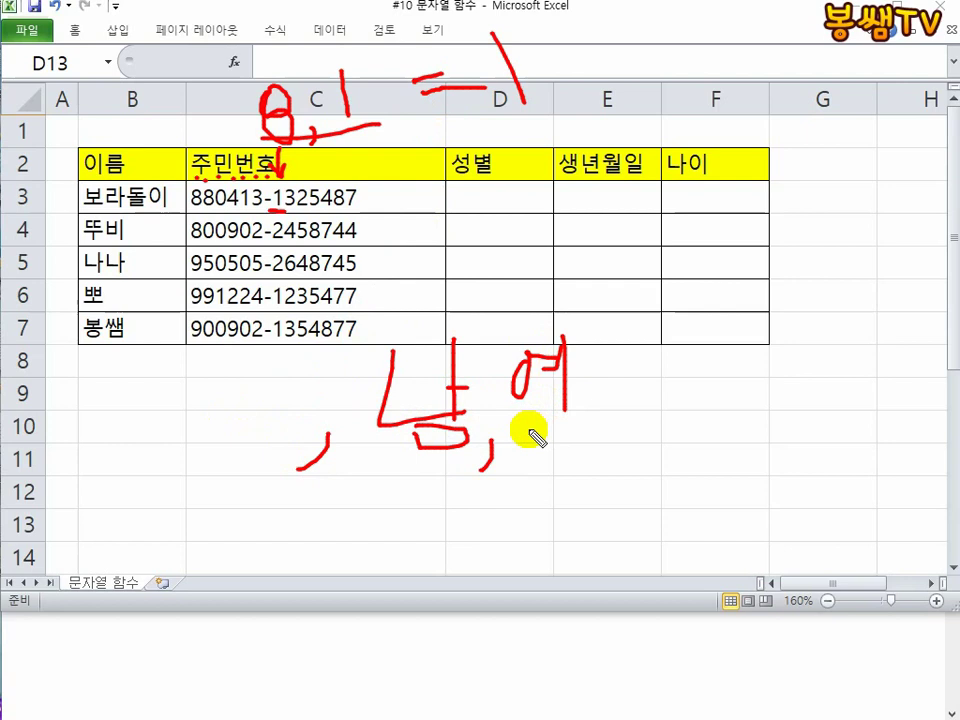
drag(60, 364, 158, 364)
mouse_move(100, 366)
mouse_down()
mouse_move(88, 440)
mouse_move(127, 446)
mouse_up()
drag(147, 377, 188, 374)
mouse_move(136, 379)
mouse_down()
mouse_move(137, 454)
mouse_move(198, 410)
mouse_up()
drag(558, 98, 519, 188)
mouse_move(516, 157)
mouse_down()
mouse_move(520, 195)
mouse_move(567, 177)
mouse_up()
drag(192, 355, 192, 466)
mouse_move(214, 378)
mouse_down()
mouse_move(216, 422)
mouse_move(291, 405)
mouse_up()
drag(261, 401, 245, 420)
drag(193, 354, 242, 467)
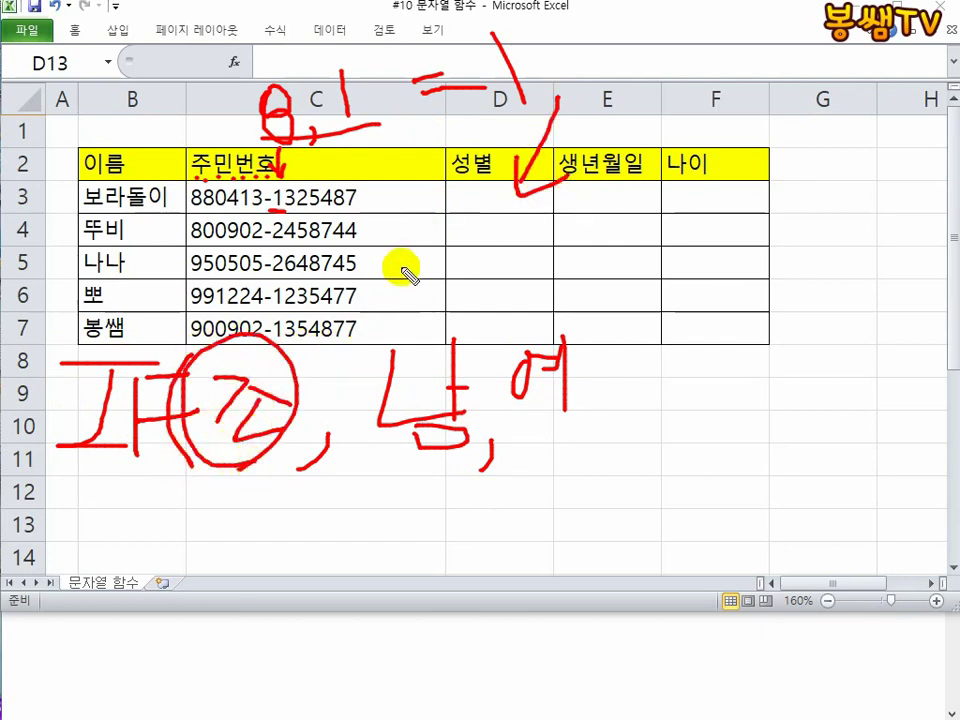
mouse_move(400, 266)
mouse_down()
mouse_move(410, 342)
mouse_move(428, 318)
mouse_up()
mouse_move(513, 266)
mouse_down()
mouse_move(514, 332)
mouse_move(550, 300)
mouse_up()
mouse_move(590, 305)
mouse_down()
mouse_move(615, 332)
mouse_move(578, 458)
mouse_up()
key(Escape)
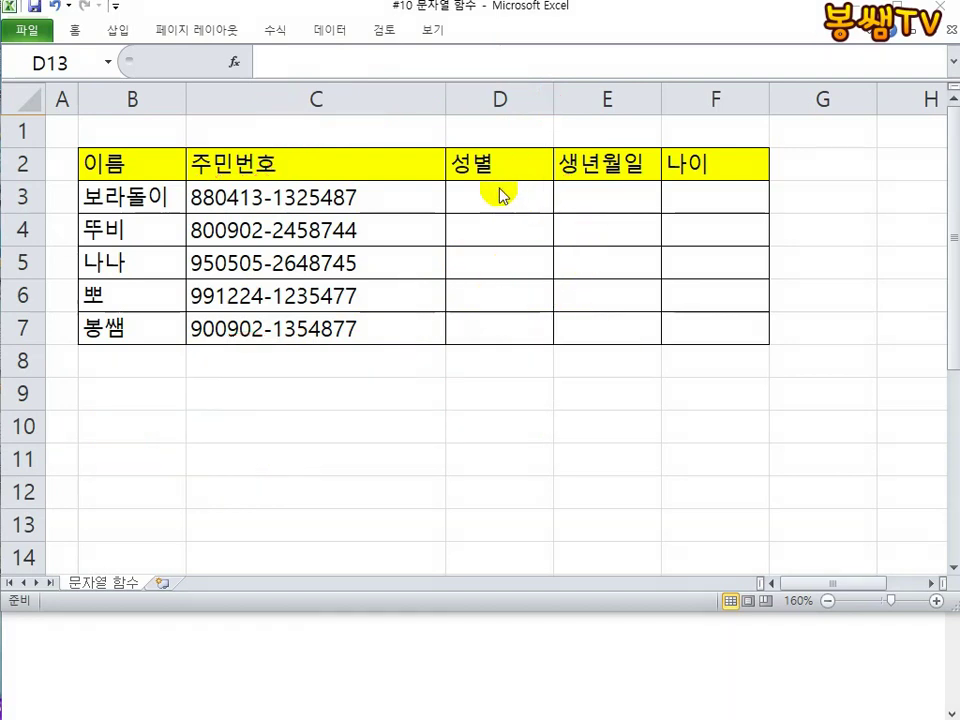
Enter =MID(C3,8,1) in D3 to extract the gender digit from the first person's ID number
click(485, 188)
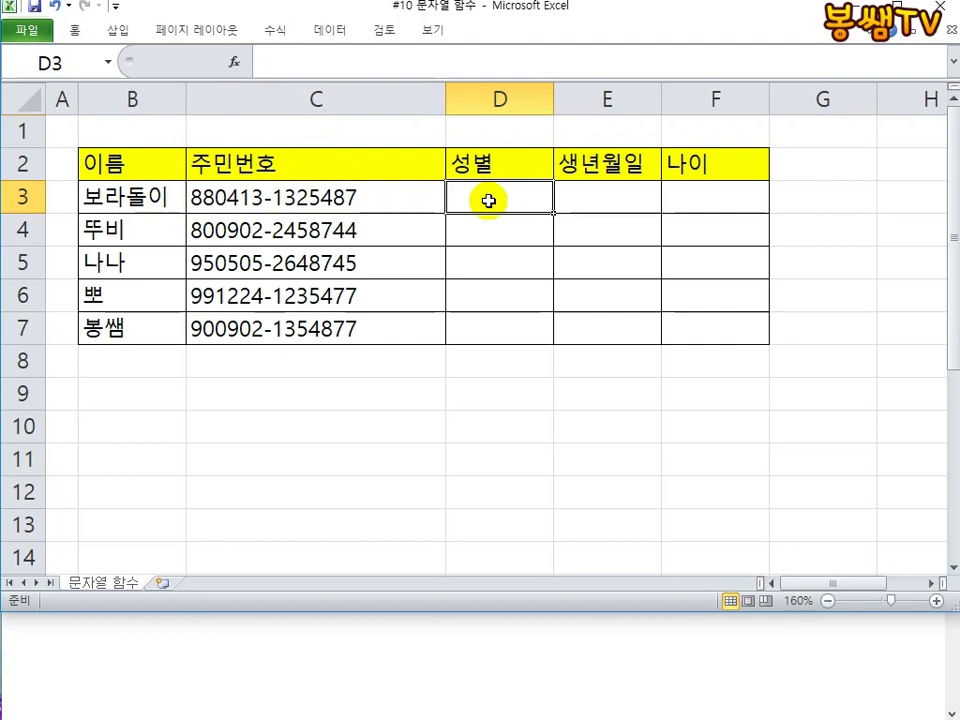
text(=MID()
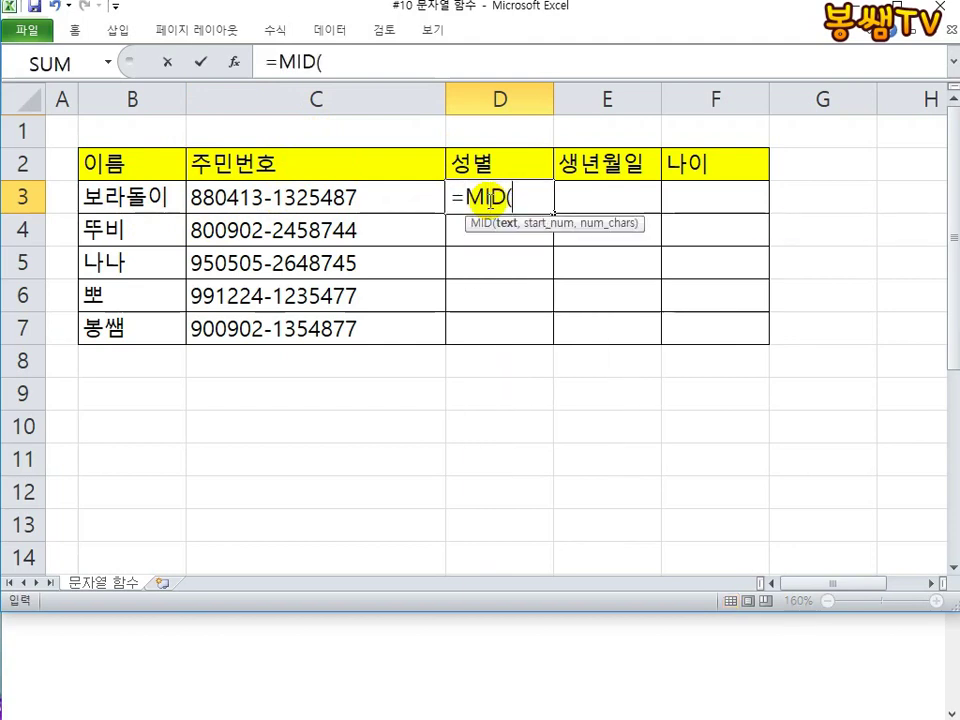
click(362, 199)
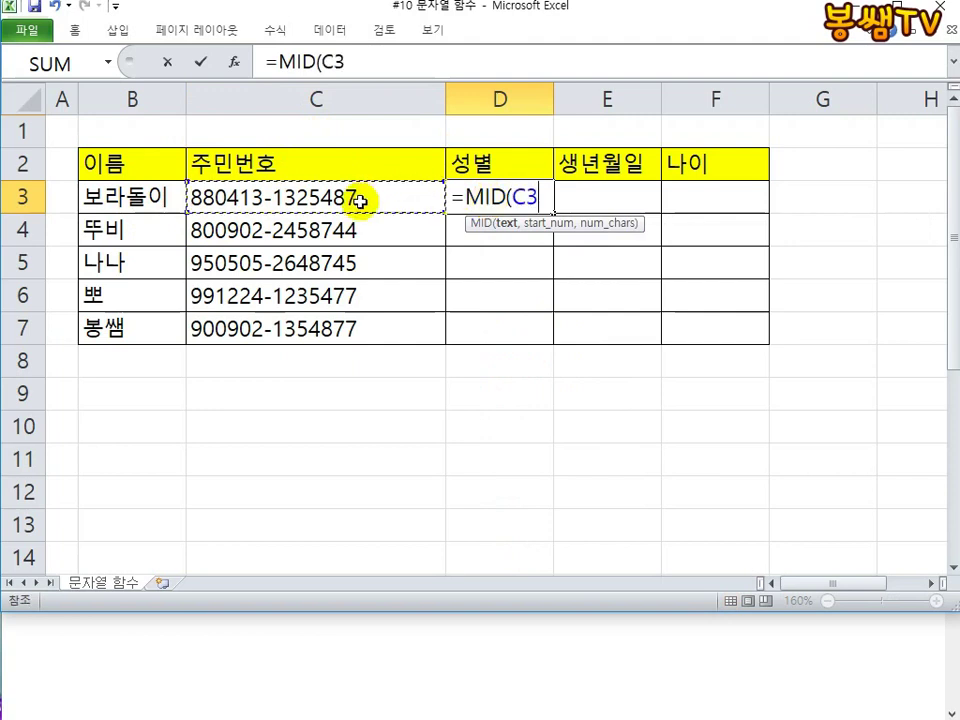
text(,)
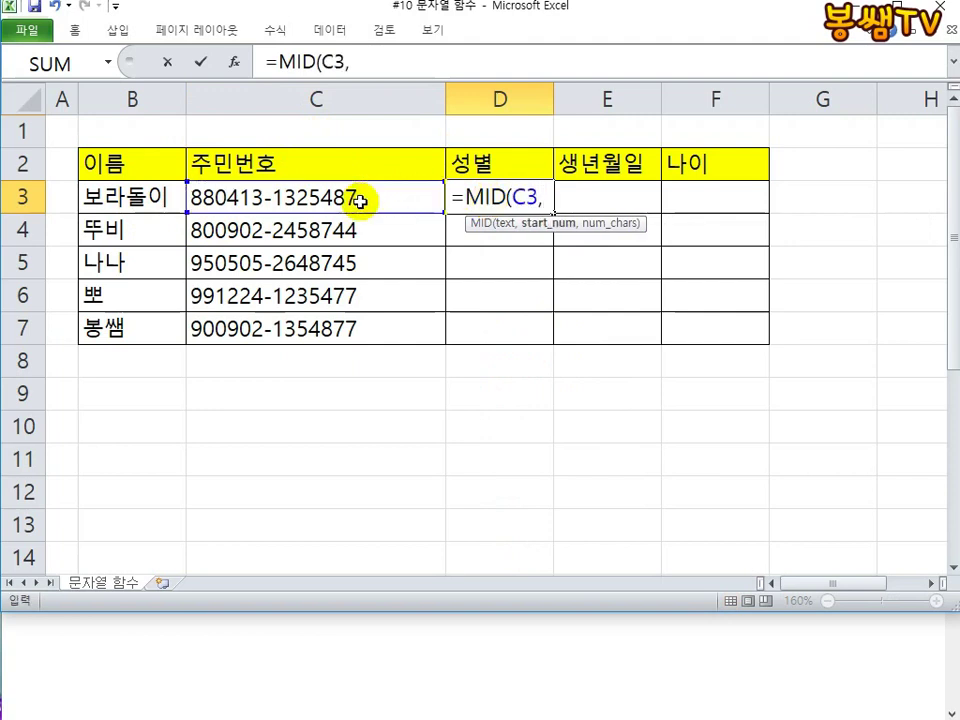
text(8,)
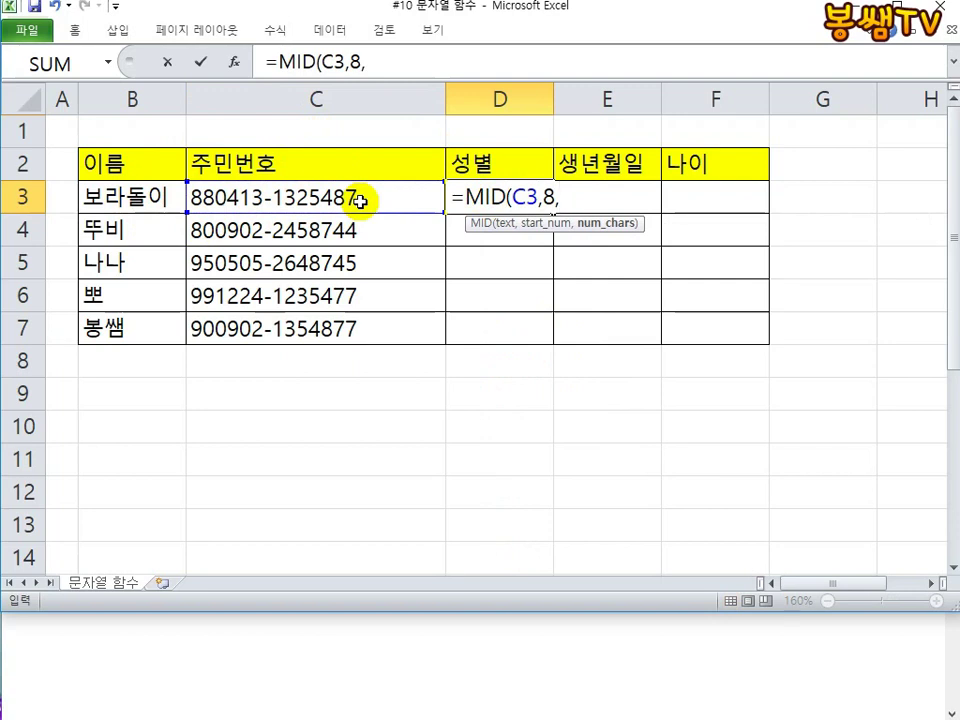
text(1))
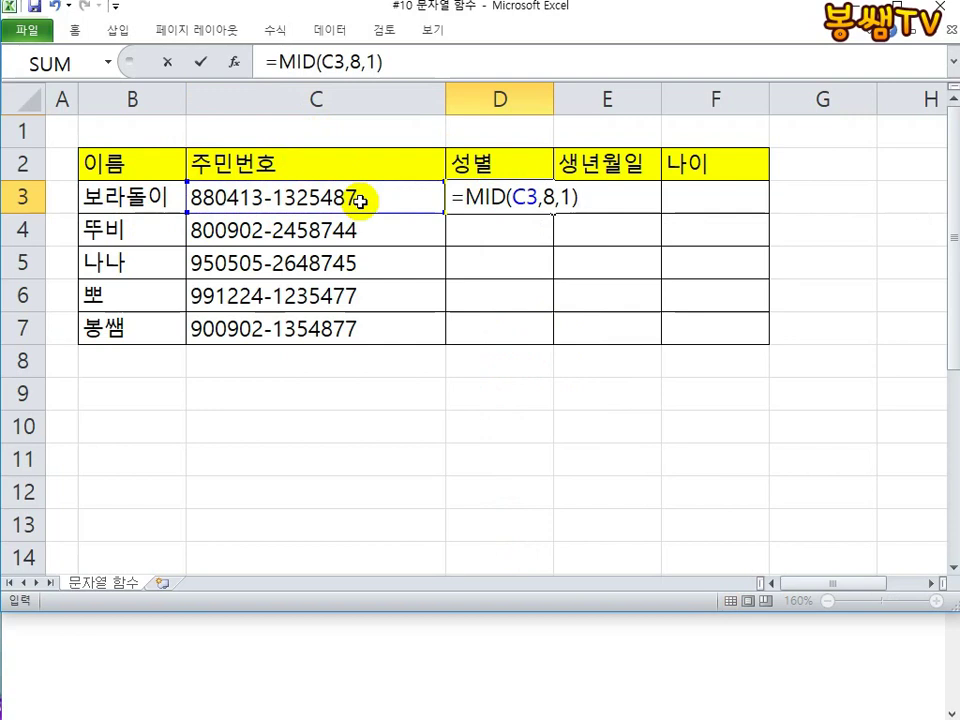
key(Return)
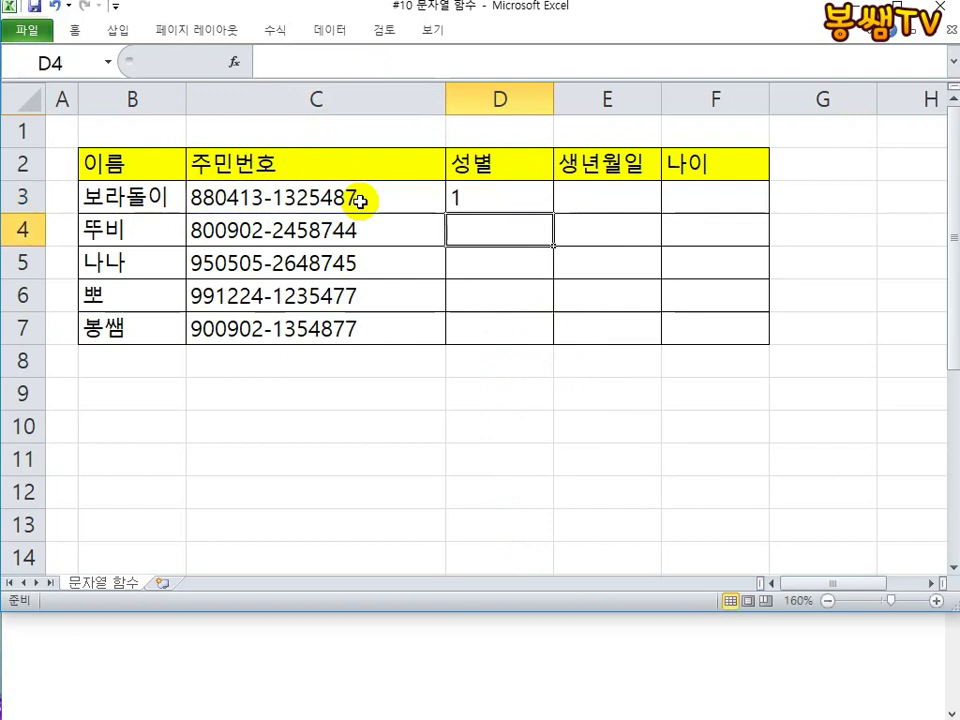
Test the extraction by changing the gender digit of the ID number in C3 to 2, and undo that change
double_click(284, 197)
drag(284, 197, 274, 198)
text(2)
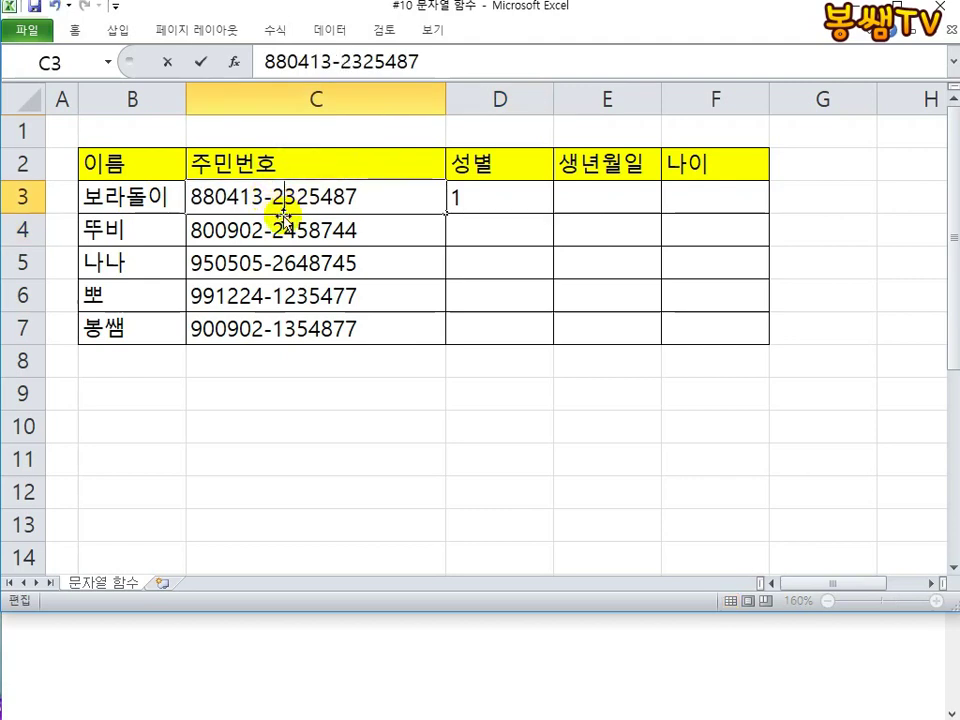
click(375, 227)
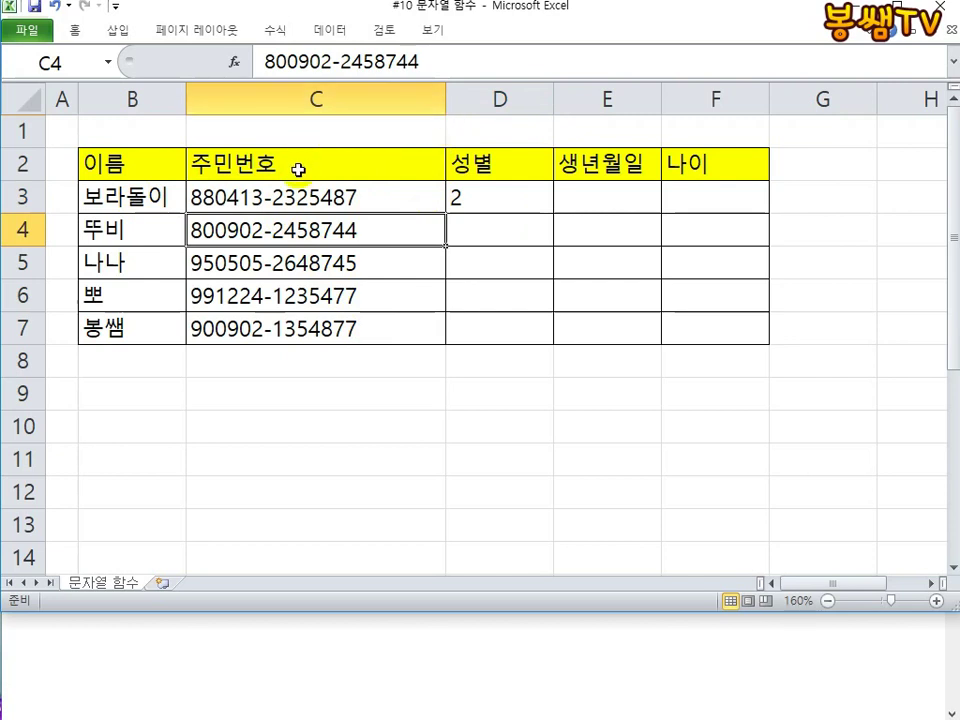
key(ctrl+z)
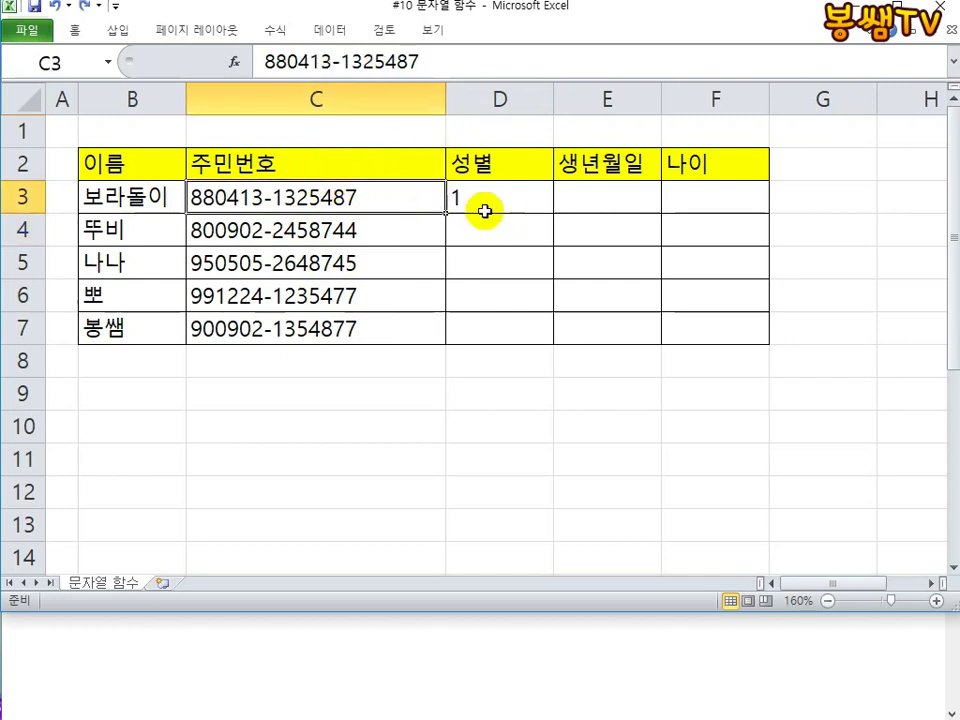
Extend the D3 formula to =MID(C3,8,1)="1" so it compares the extracted digit with the text "1"
click(499, 201)
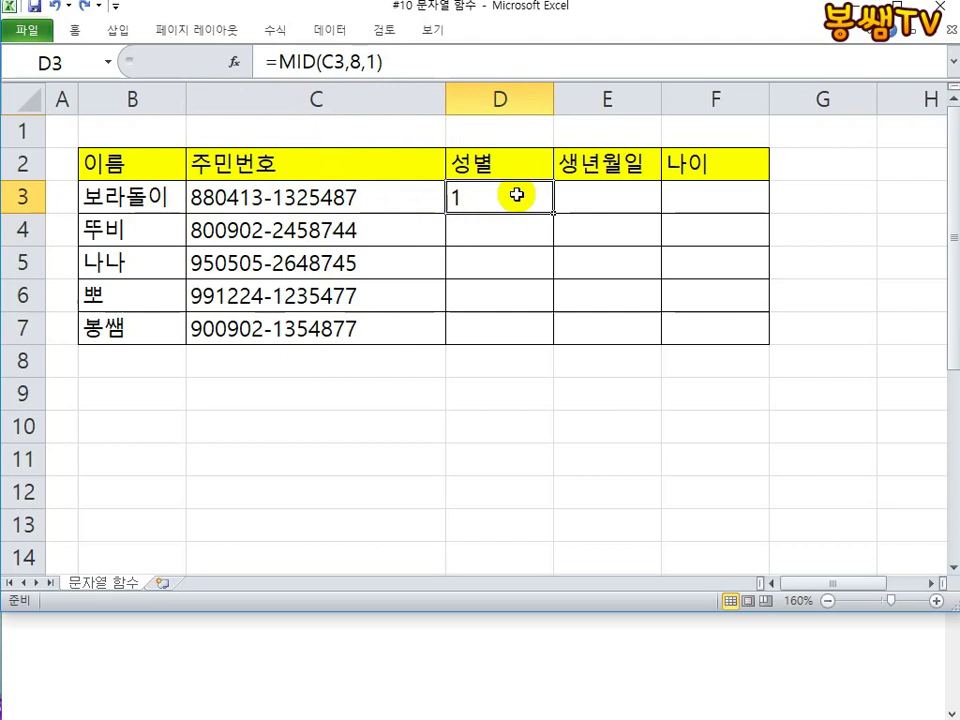
double_click(516, 195)
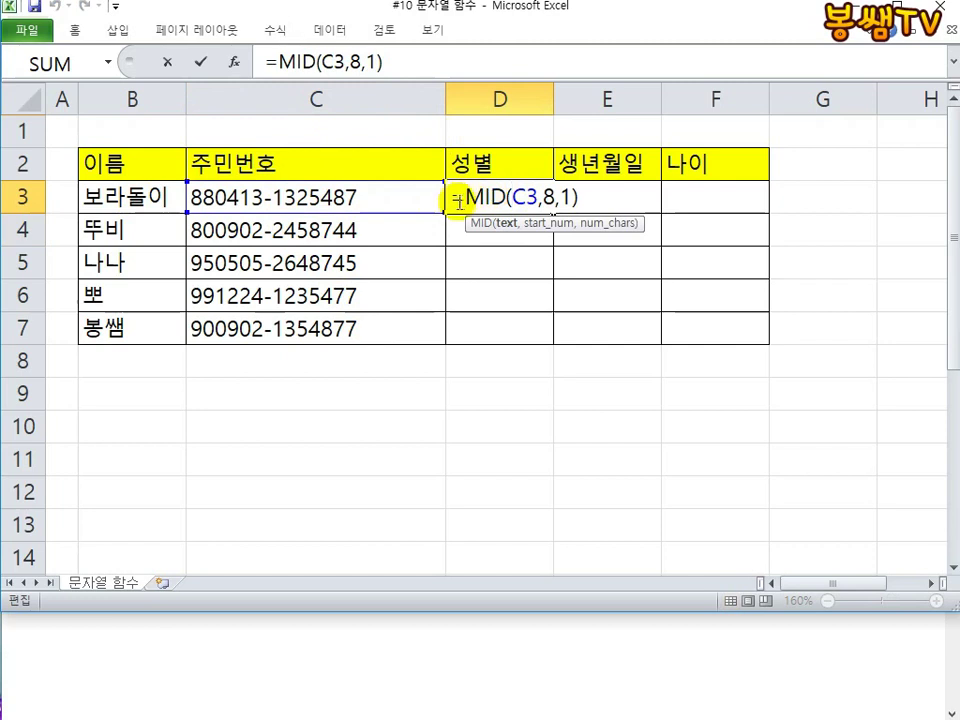
drag(450, 197, 605, 197)
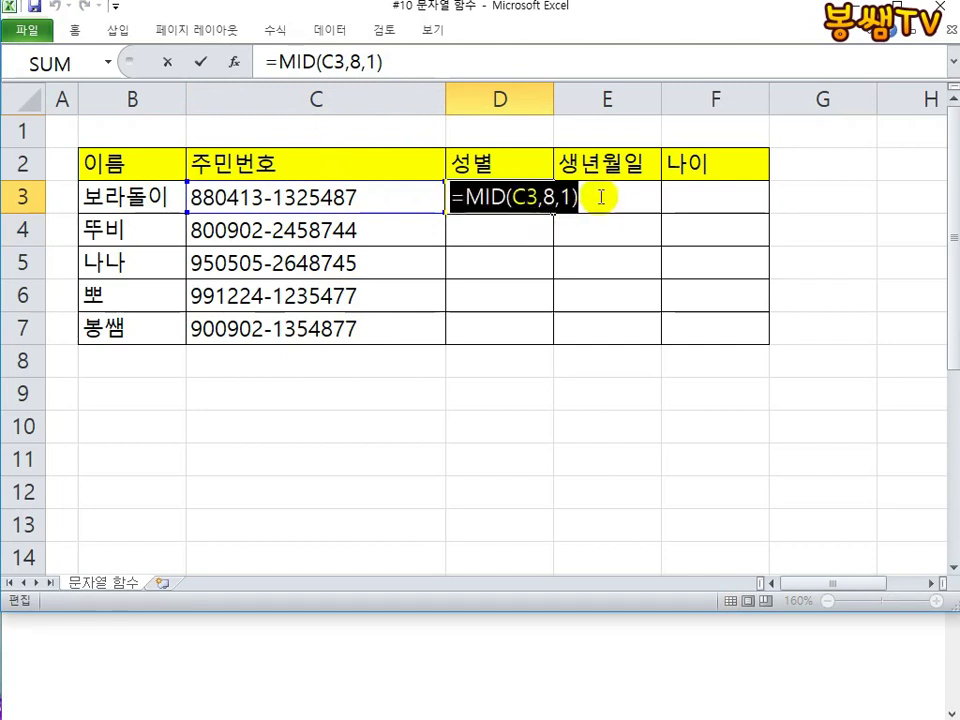
click(602, 197)
text(=)
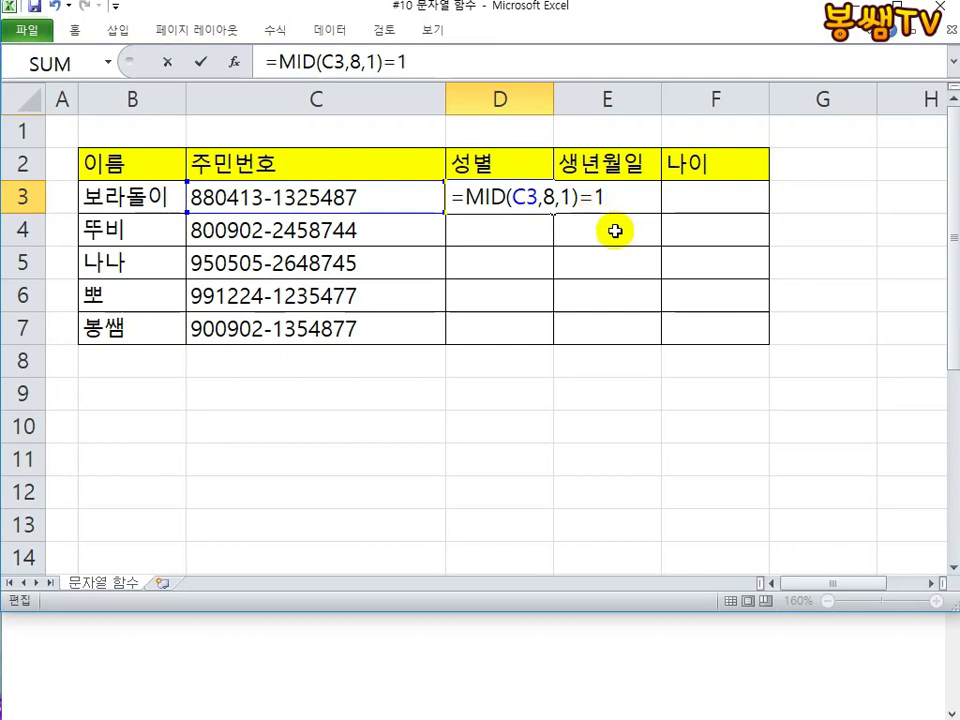
text("1)
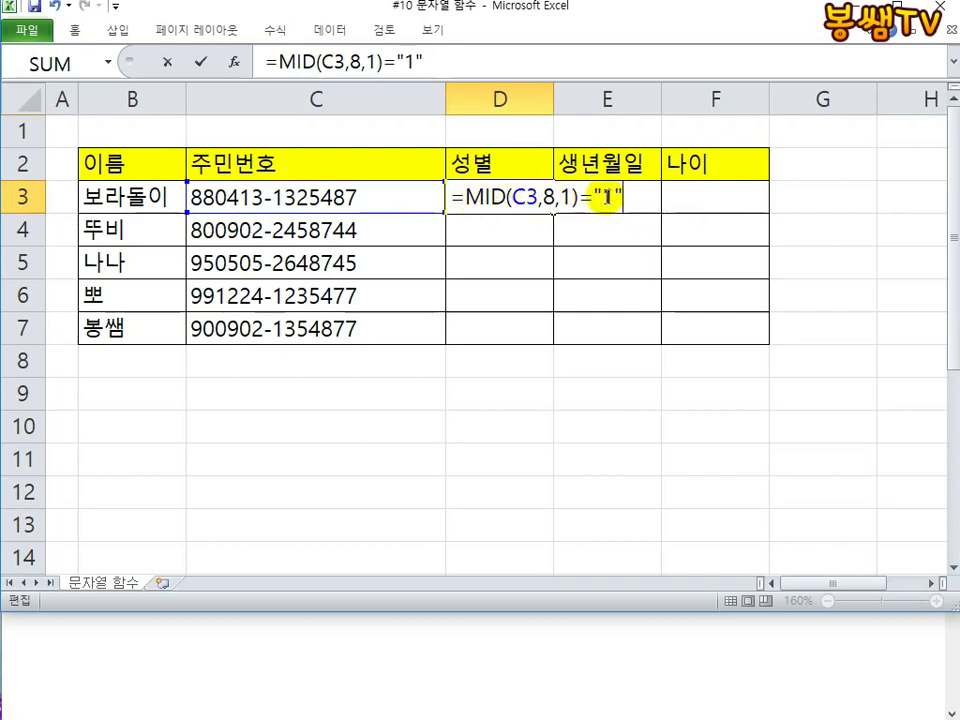
key(Return)
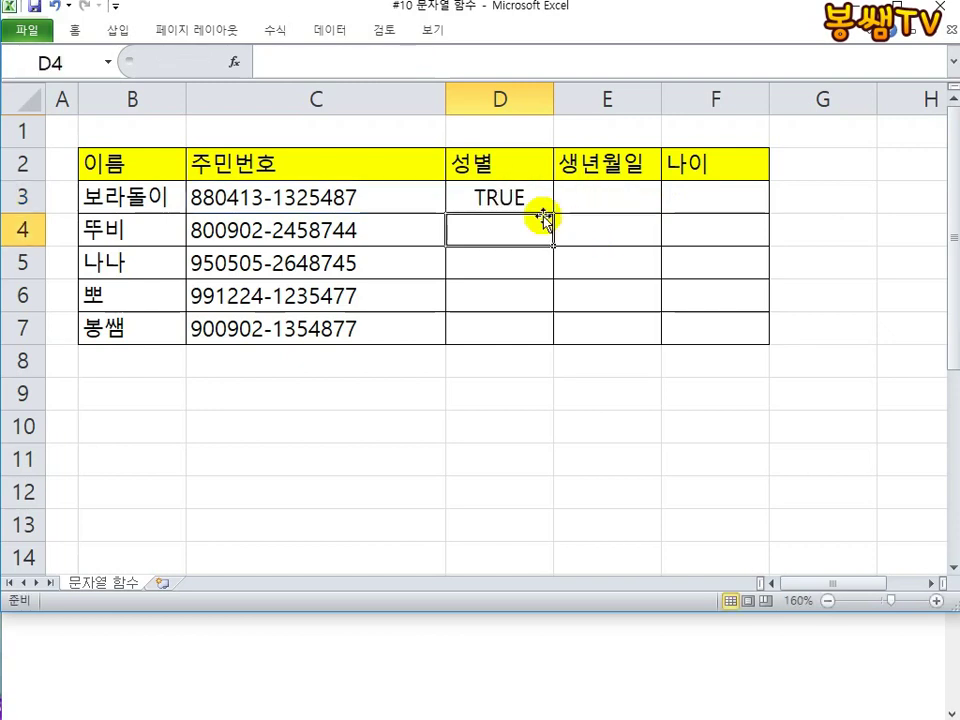
Check the comparison in D3 by setting the gender digit in C3 to 2, and undo the edit
double_click(277, 197)
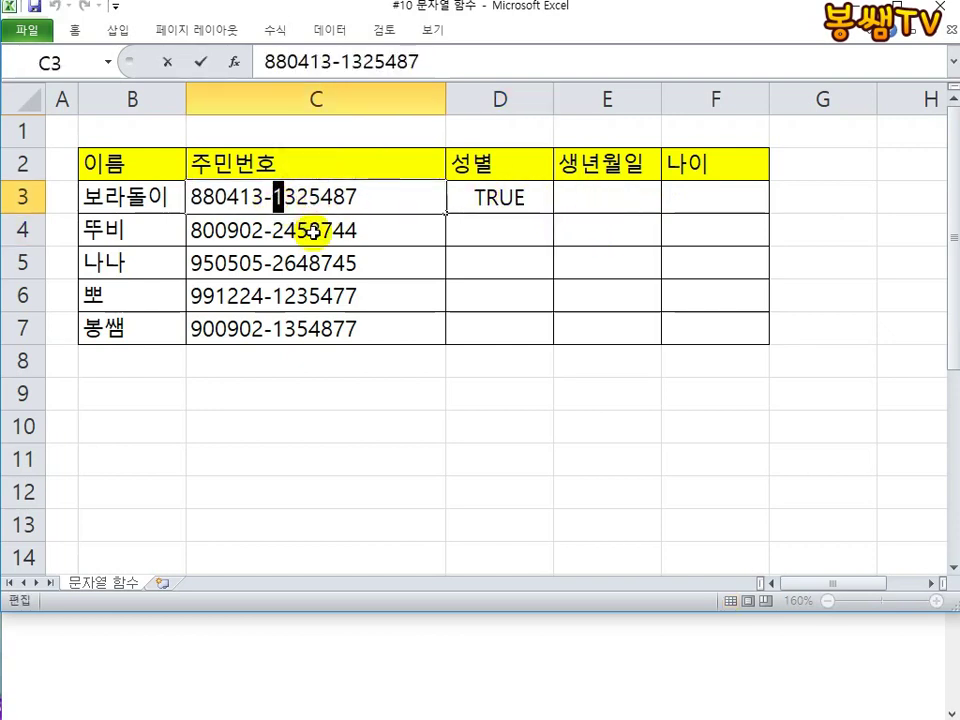
text(2)
key(Return)
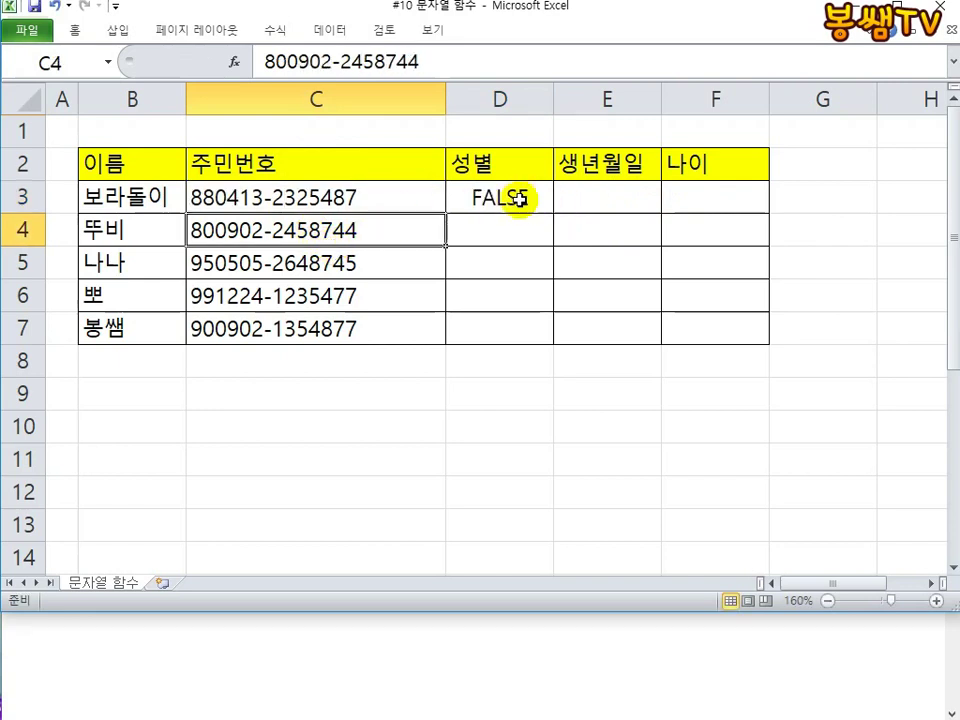
key(ctrl+z)
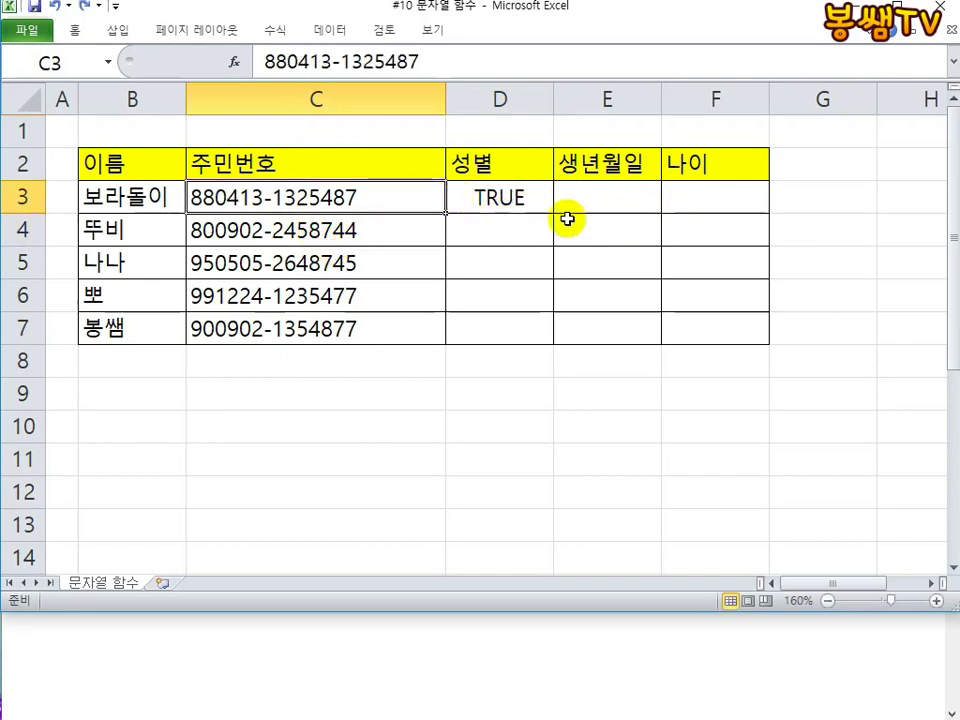
Extend the D3 formula to =IF(MID(C3,8,1)="1","남","여") and fill it down through D7
click(505, 196)
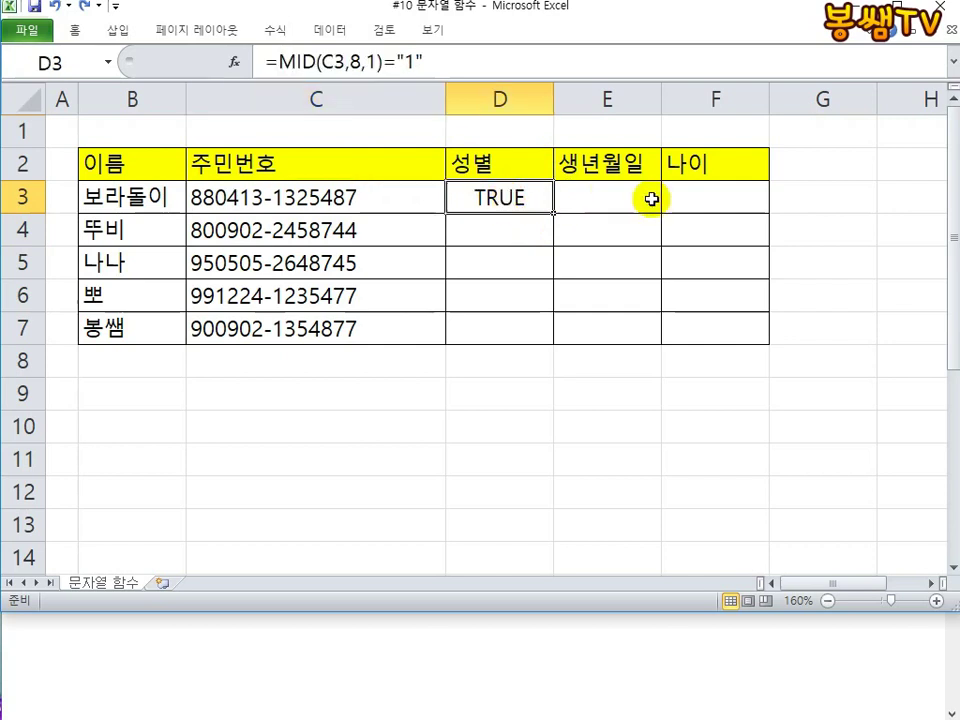
double_click(510, 200)
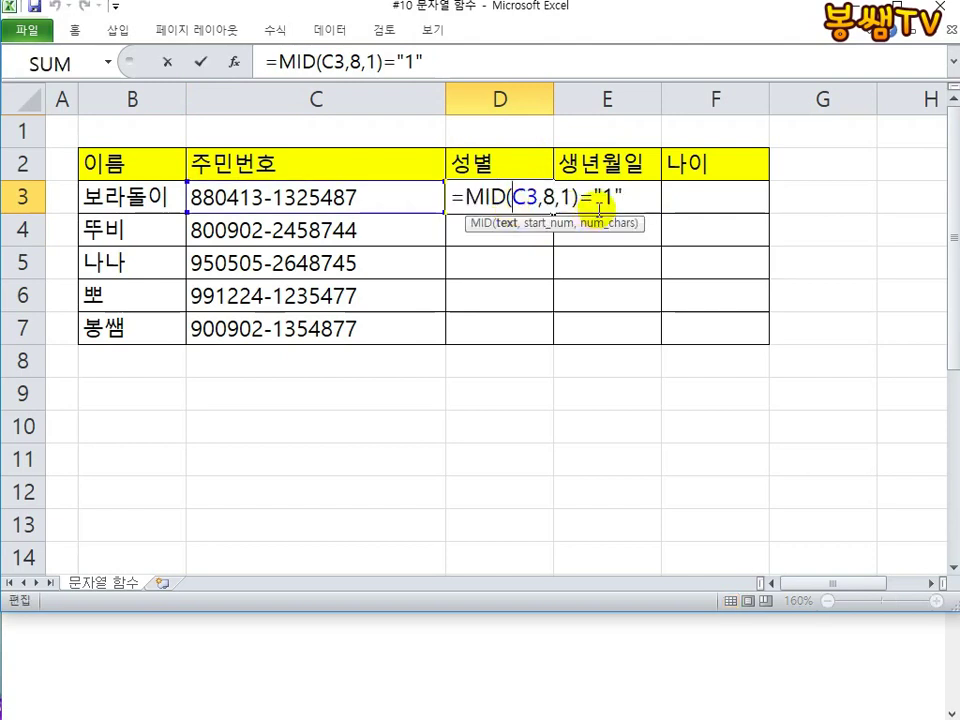
click(462, 197)
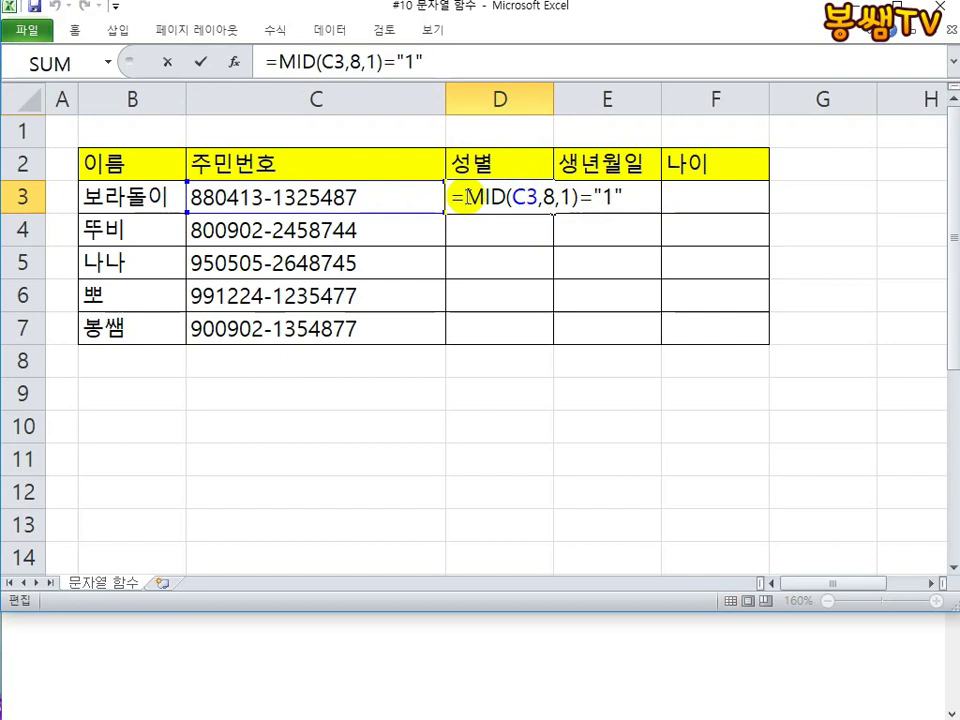
text(IF()
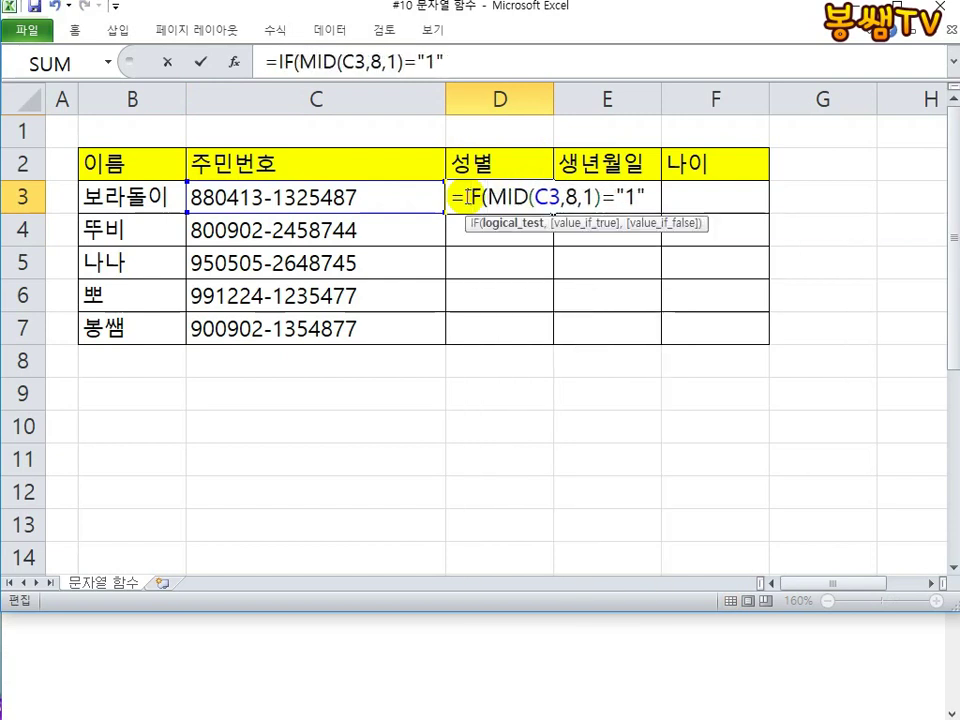
click(649, 204)
text(,)
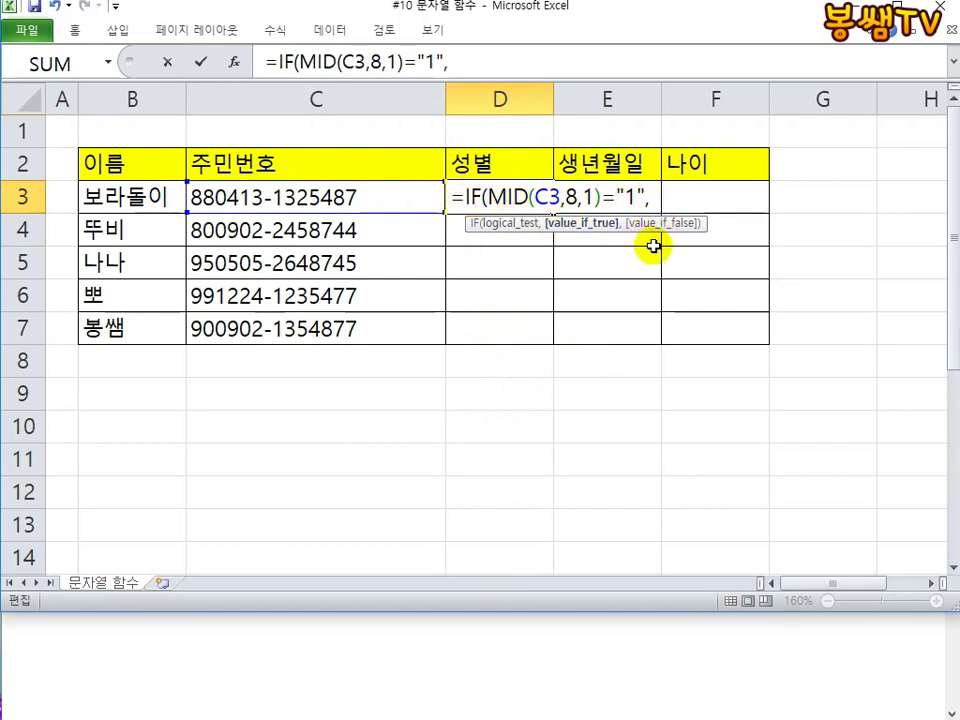
text("남",)
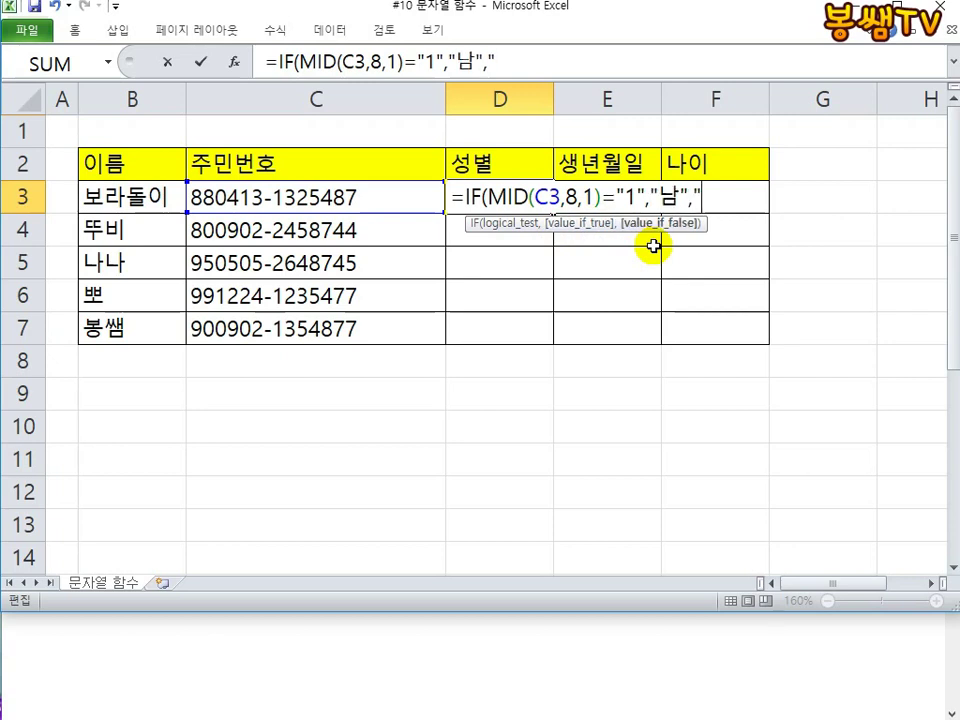
text("여"))
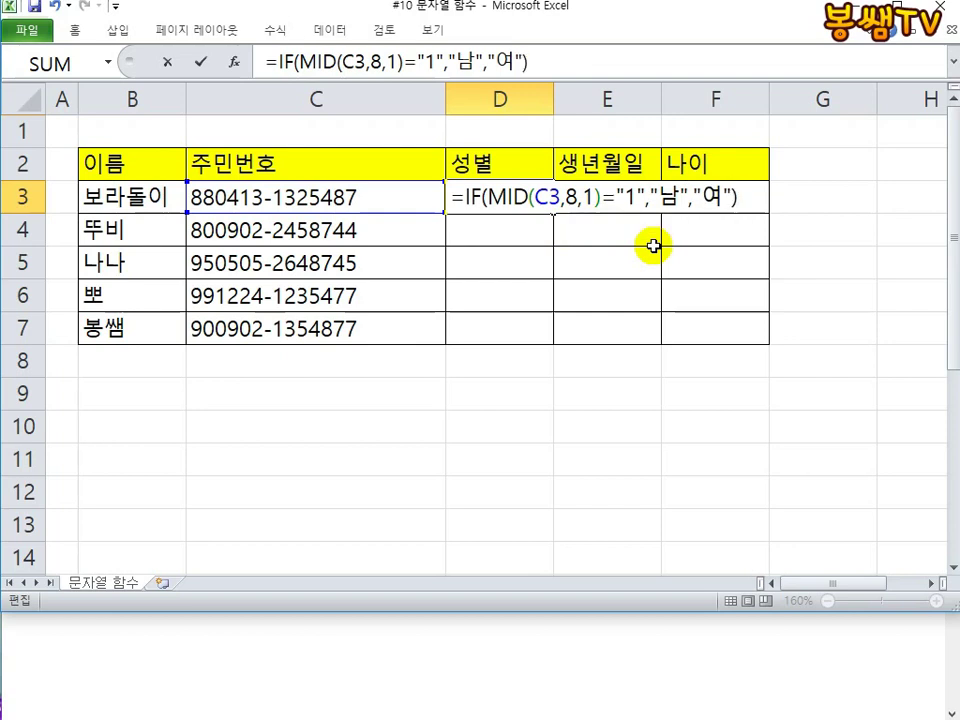
key(Return)
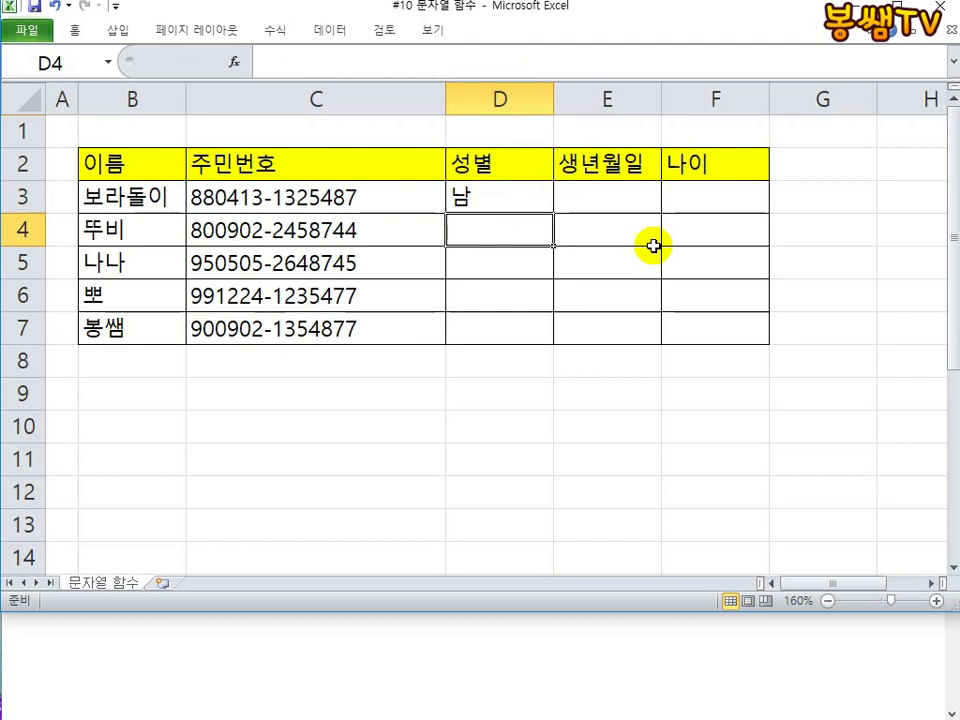
click(508, 196)
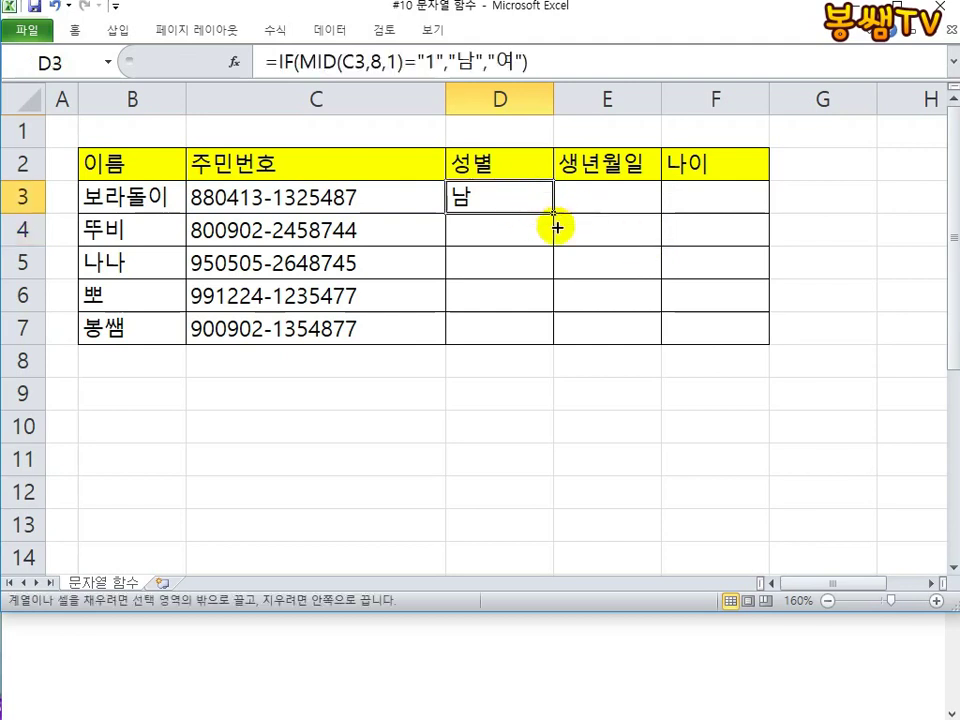
drag(557, 228, 548, 340)
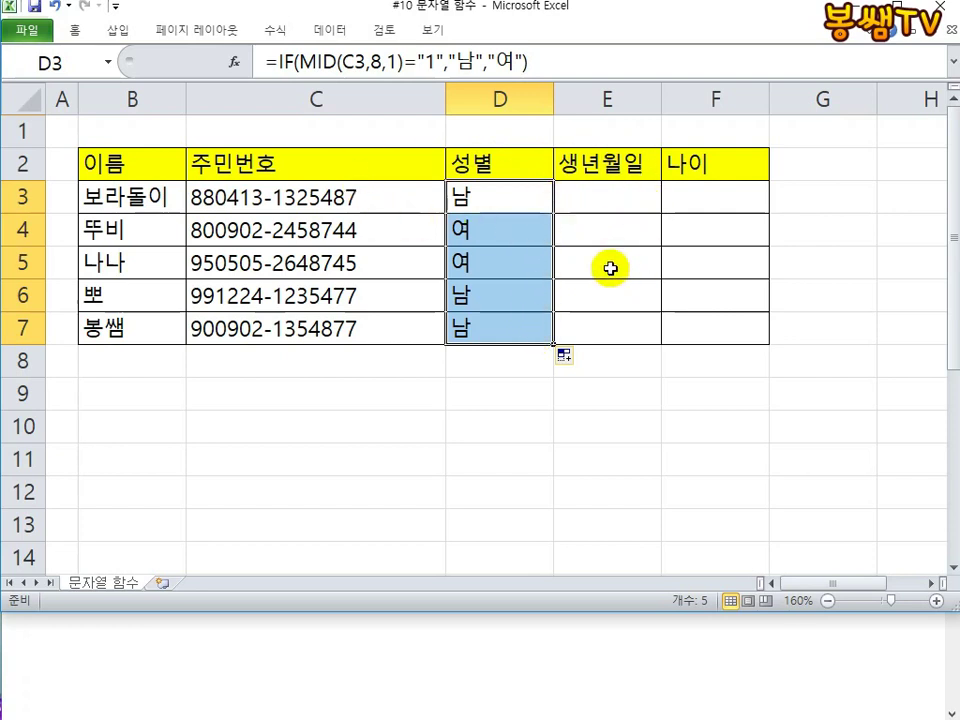
Write the syntax reminder DATE(년,월,일) as plain text in E3, the first birth date cell
click(615, 199)
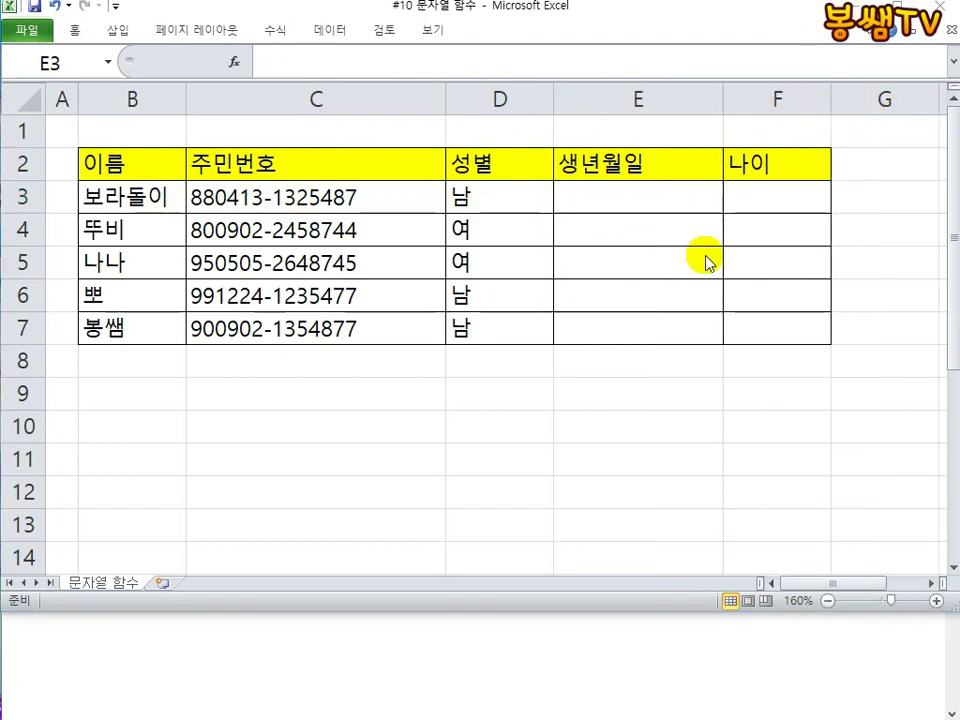
click(592, 199)
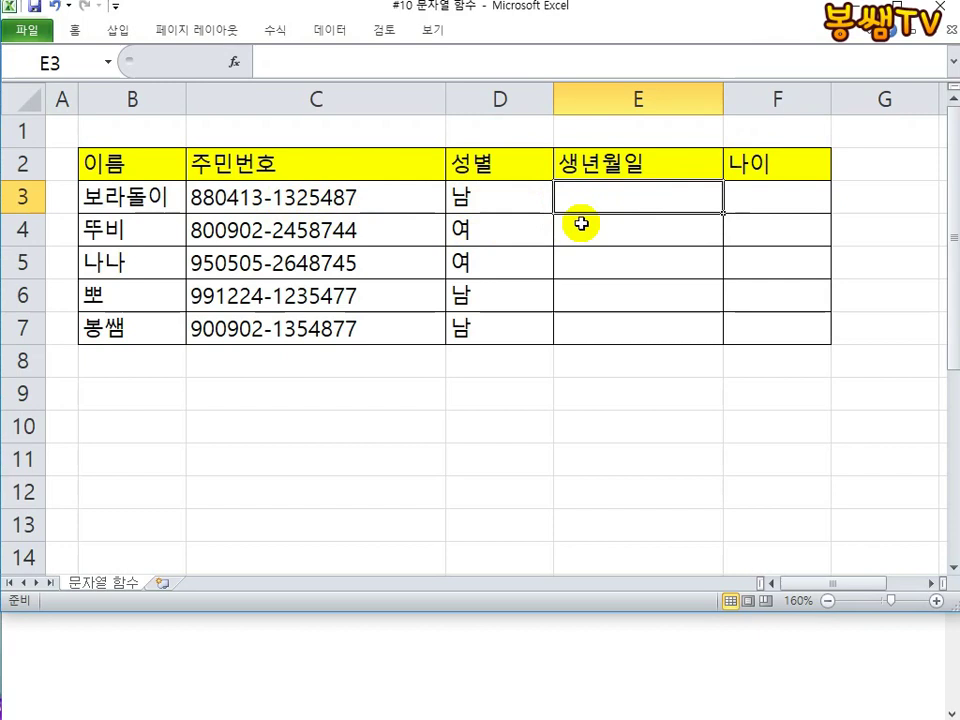
text(ㅇㅁㅅ)
key(BackSpace)
key(BackSpace)
key(BackSpace)
key(Hangul)
text(DATE)
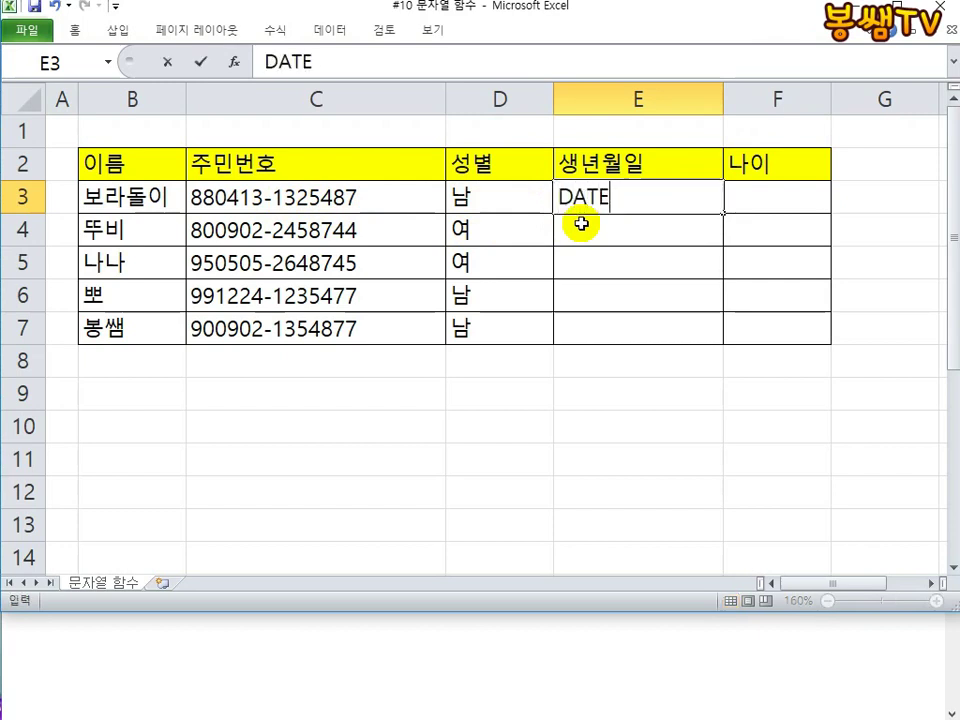
text(()
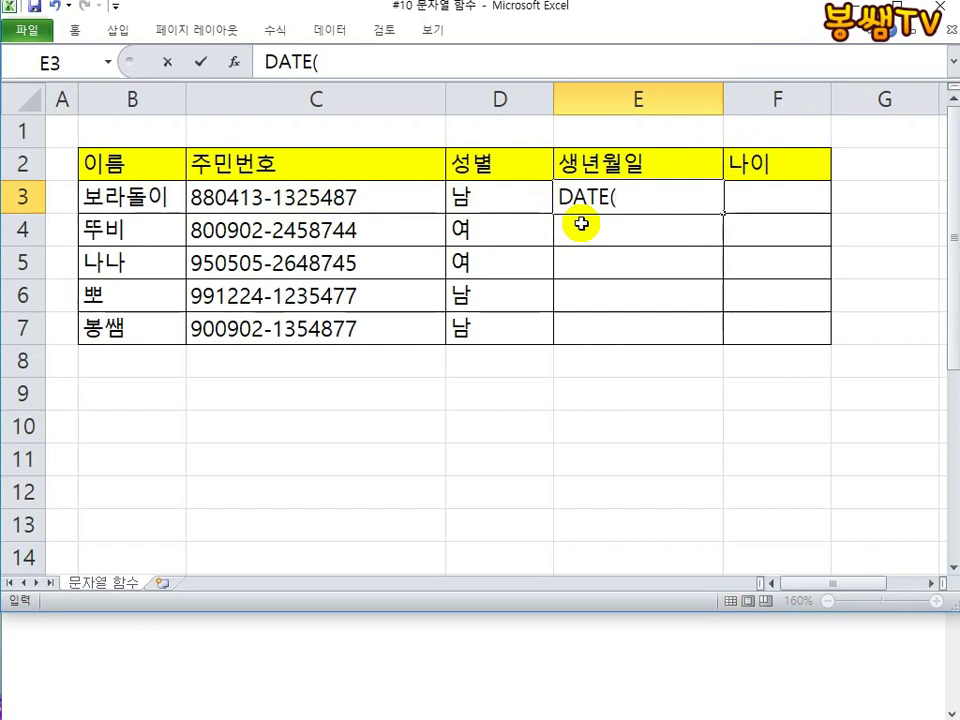
text(년,월,일))
key(Return)
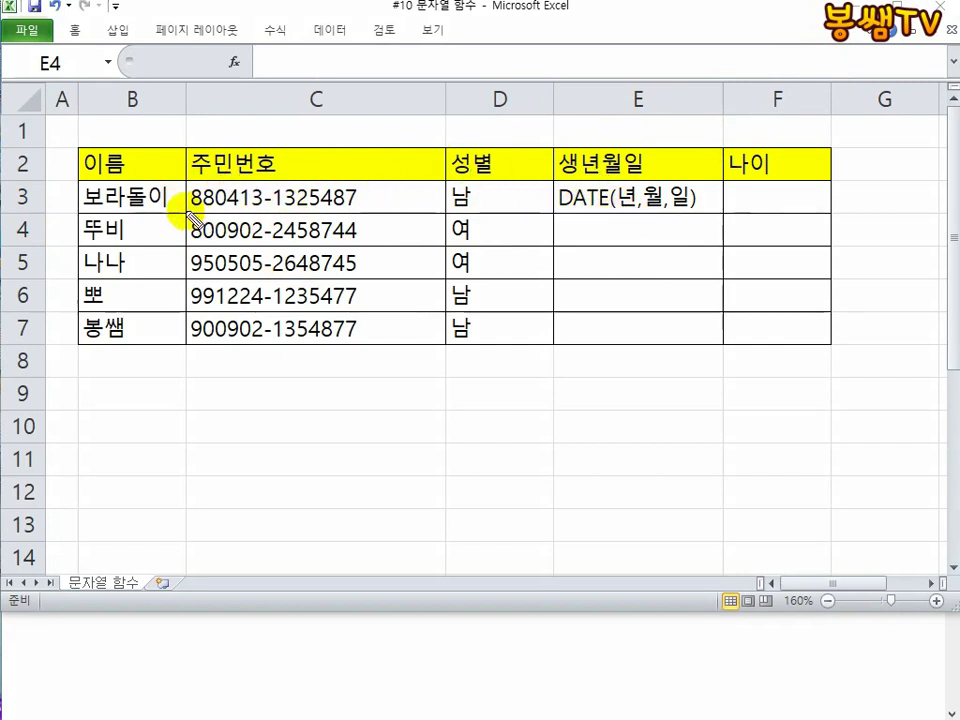
Draw temporary red marks linking the C3 digit pairs to the year, month and day arguments, labelled L 2, M 3 2 and M 5 2, and clear them
mouse_move(188, 212)
mouse_down()
mouse_move(234, 214)
mouse_move(216, 197)
mouse_move(193, 214)
mouse_move(190, 160)
mouse_move(383, 42)
mouse_move(589, 90)
mouse_move(623, 178)
mouse_up()
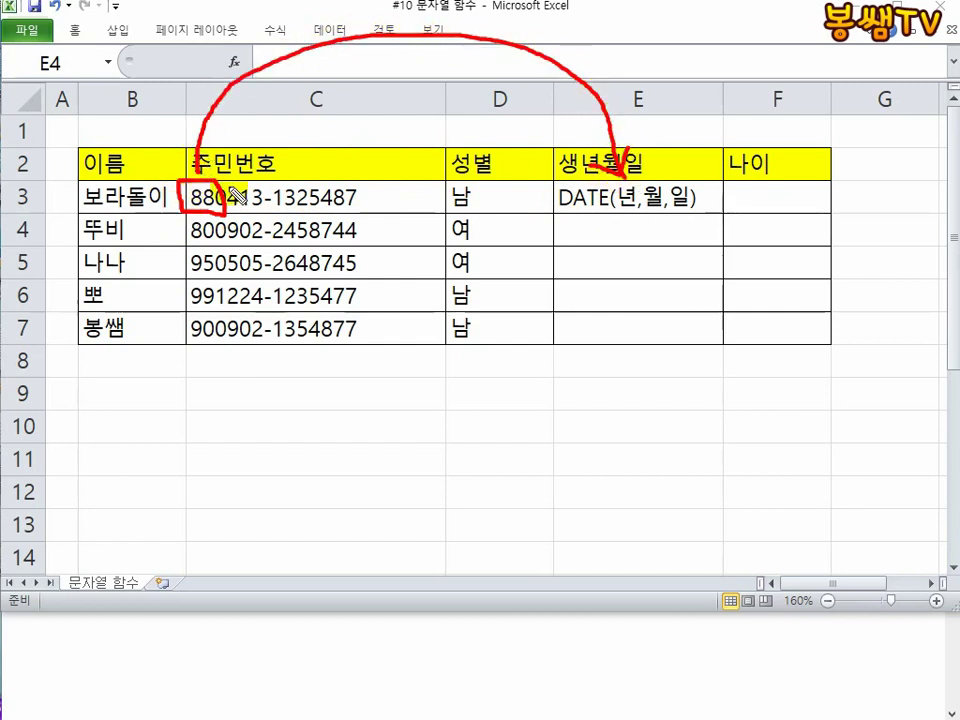
drag(171, 166, 164, 212)
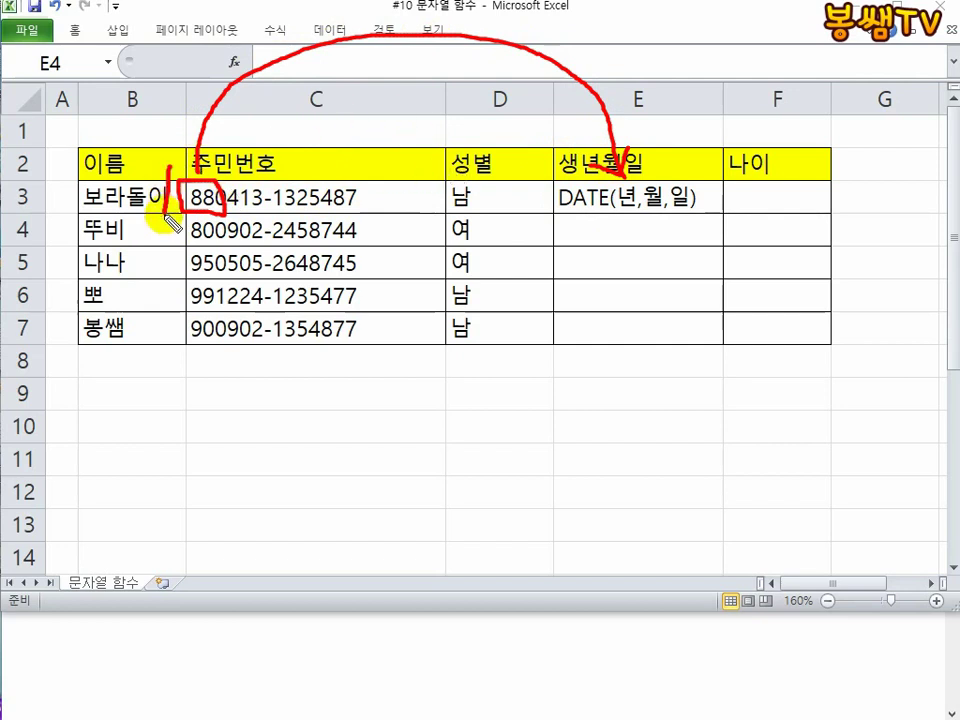
mouse_move(326, 60)
mouse_down()
mouse_move(327, 72)
mouse_move(360, 84)
mouse_move(428, 78)
mouse_up()
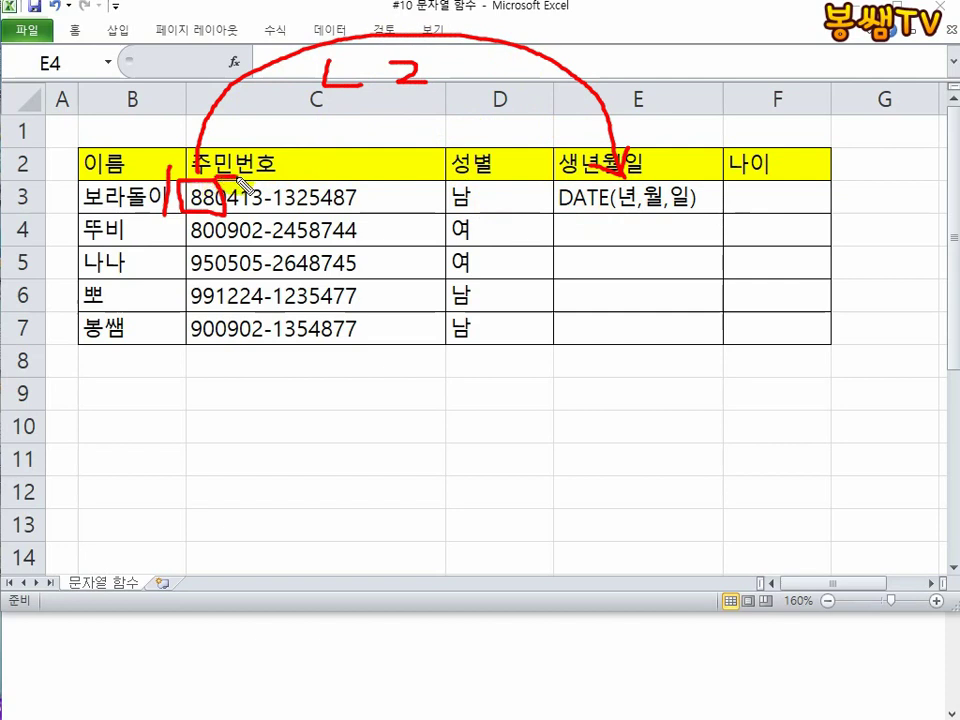
mouse_move(223, 182)
mouse_down()
mouse_move(238, 198)
mouse_move(222, 216)
mouse_move(274, 296)
mouse_move(621, 251)
mouse_move(611, 229)
mouse_move(650, 216)
mouse_move(648, 243)
mouse_up()
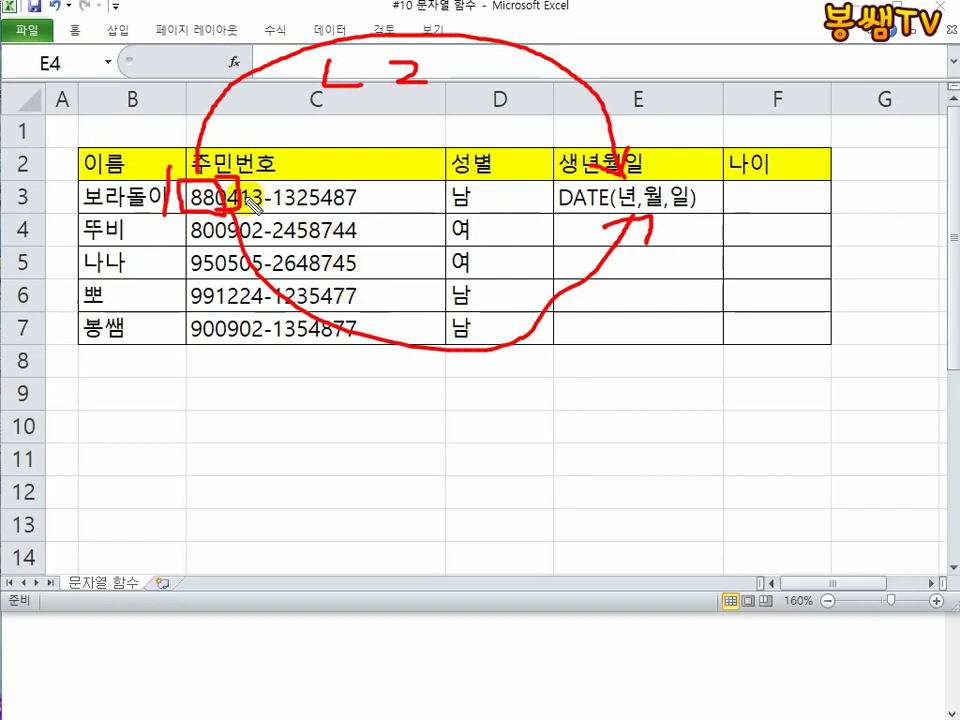
mouse_move(317, 266)
mouse_down()
mouse_move(370, 304)
mouse_move(514, 293)
mouse_up()
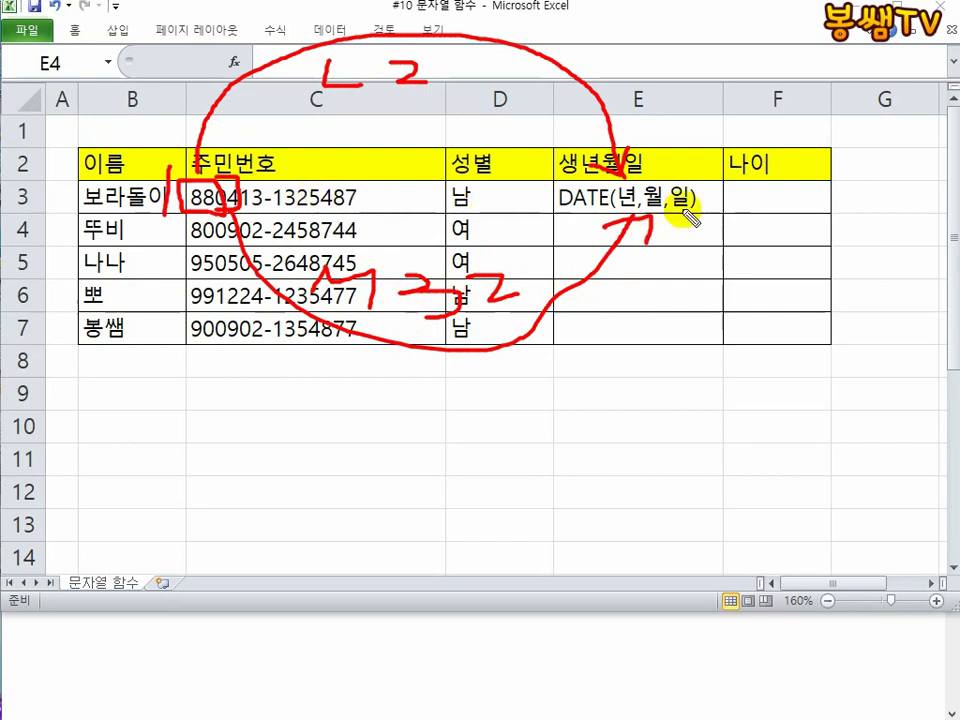
mouse_move(250, 188)
mouse_down()
mouse_move(268, 182)
mouse_move(262, 212)
mouse_move(240, 214)
mouse_move(495, 435)
mouse_up()
mouse_move(577, 422)
mouse_down()
mouse_move(690, 161)
mouse_move(664, 165)
mouse_move(695, 182)
mouse_up()
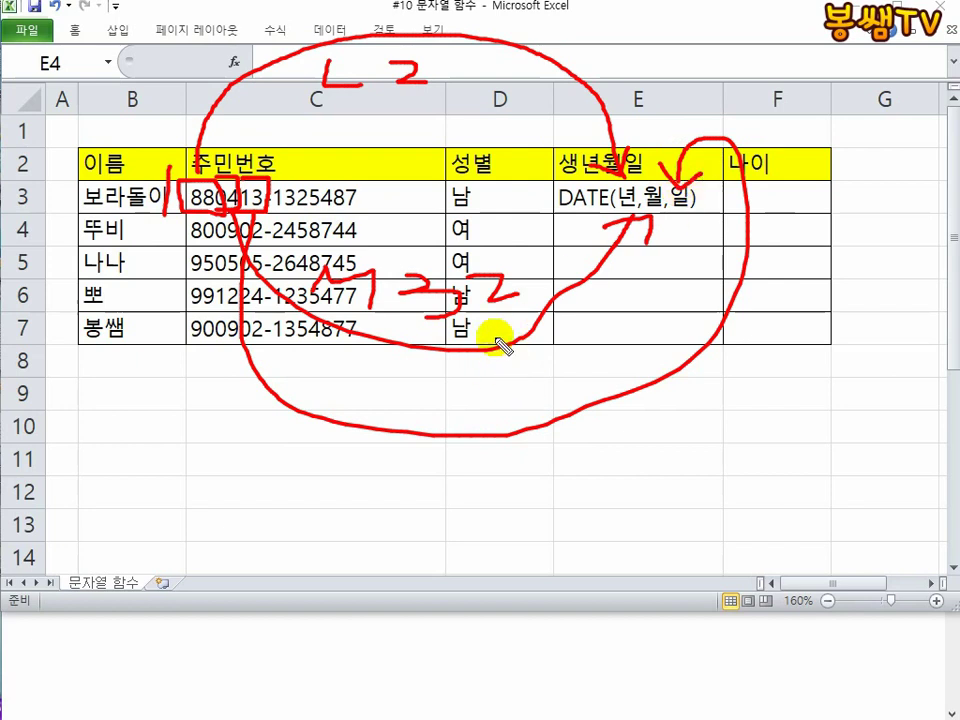
drag(368, 183, 368, 203)
mouse_move(380, 158)
mouse_down()
mouse_move(360, 173)
mouse_move(394, 176)
mouse_up()
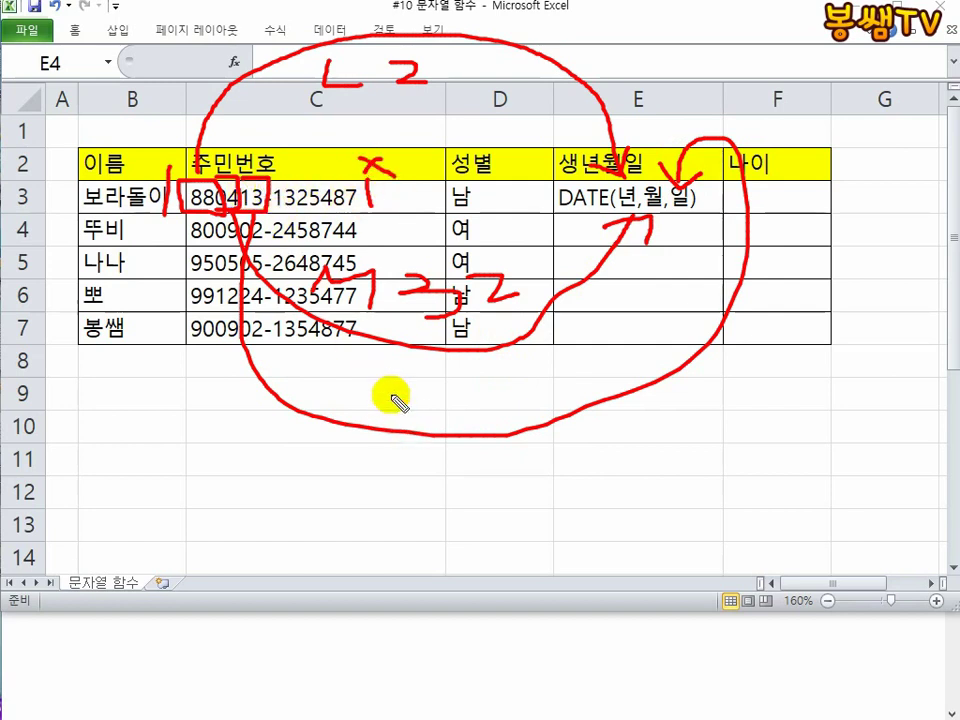
mouse_move(378, 402)
mouse_down()
mouse_move(386, 377)
mouse_move(430, 415)
mouse_move(471, 411)
mouse_move(490, 395)
mouse_move(538, 398)
mouse_up()
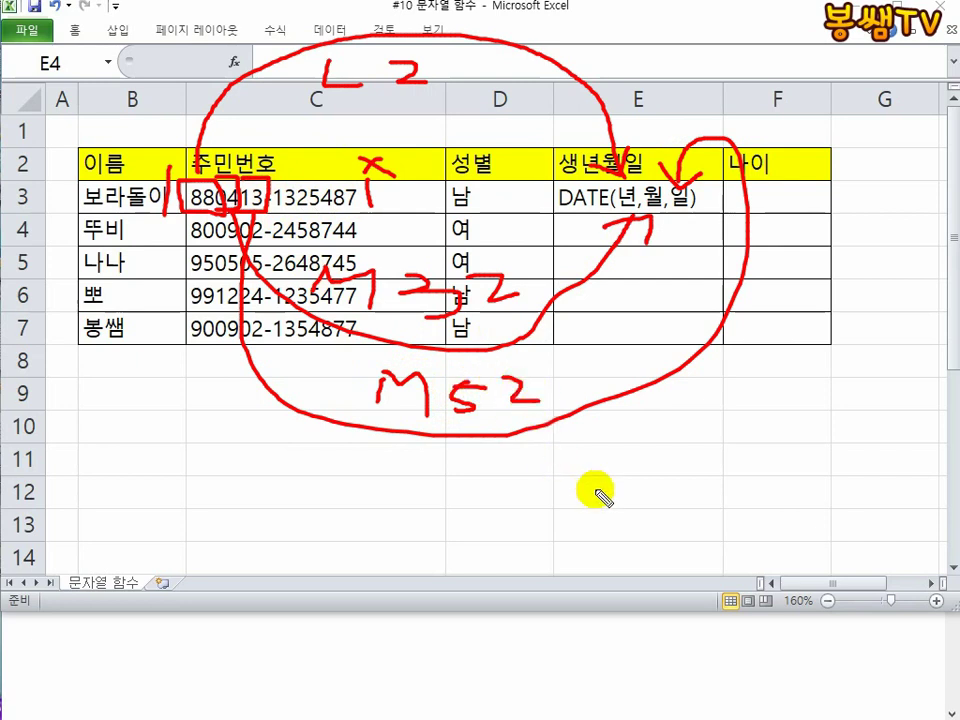
key(Escape)
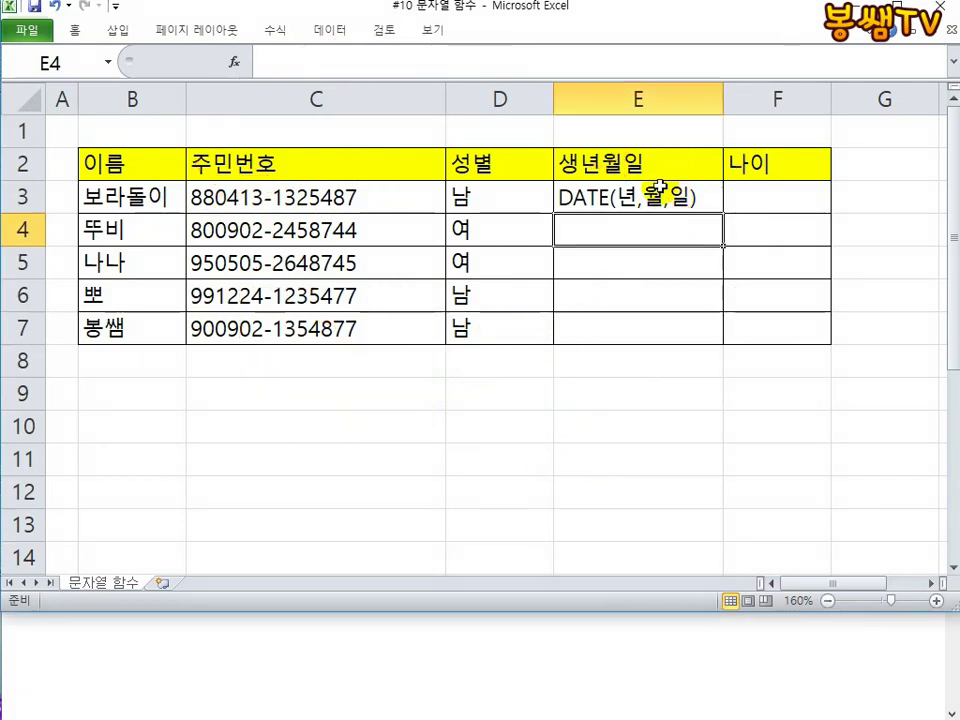
Replace the note in E3 with a DATE formula whose year argument is LEFT(C3,2)+1900
click(660, 186)
key(Delete)
text(=DATE)
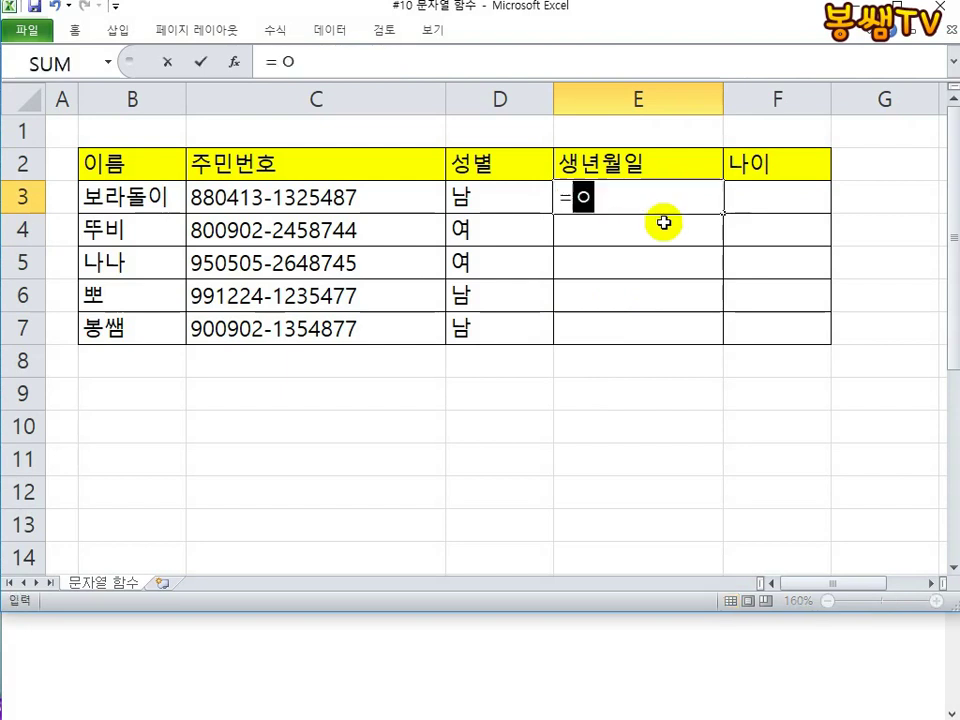
text(()
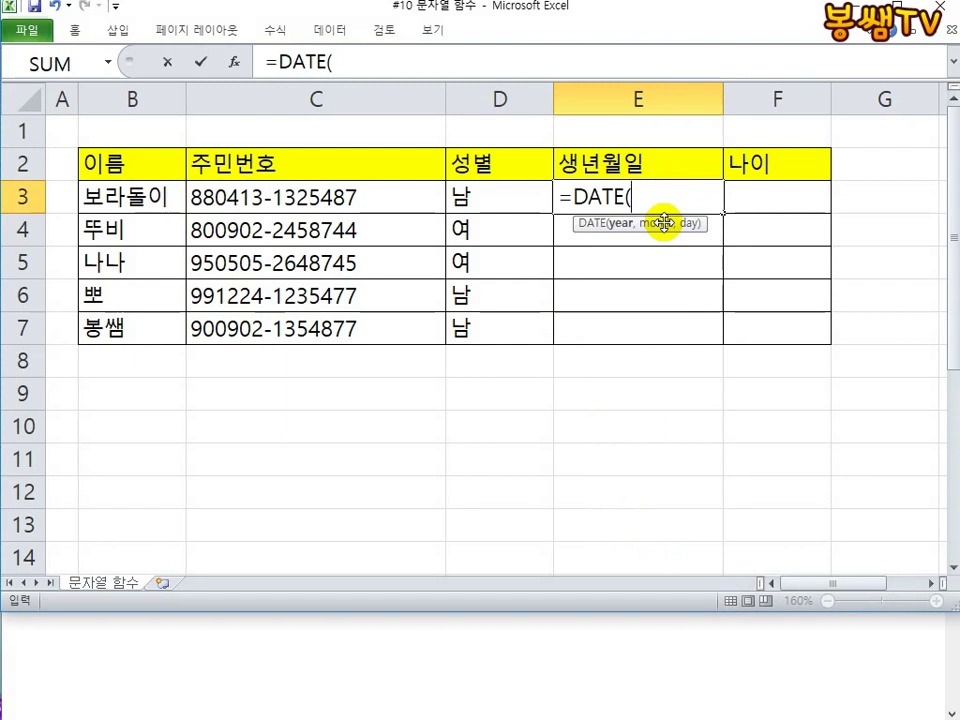
text(LEFT()
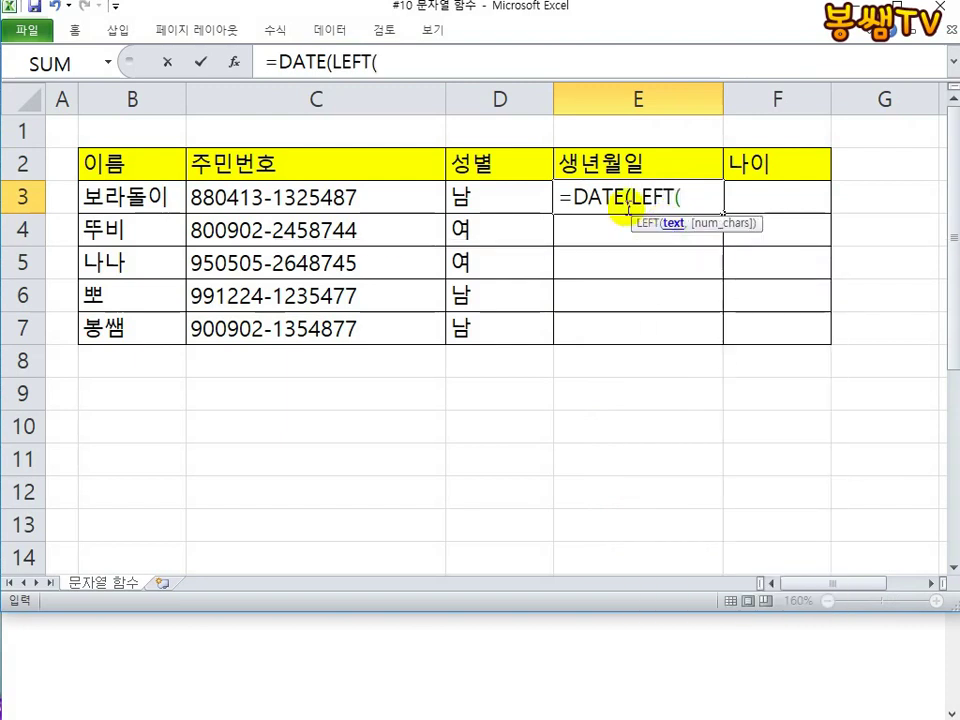
click(343, 196)
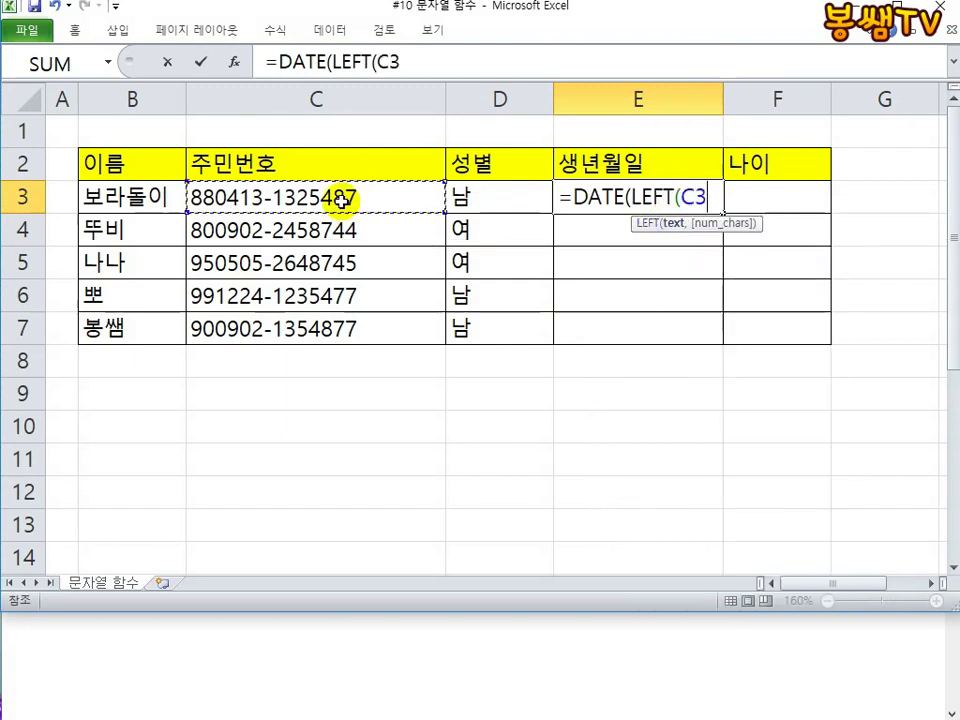
text(,2))
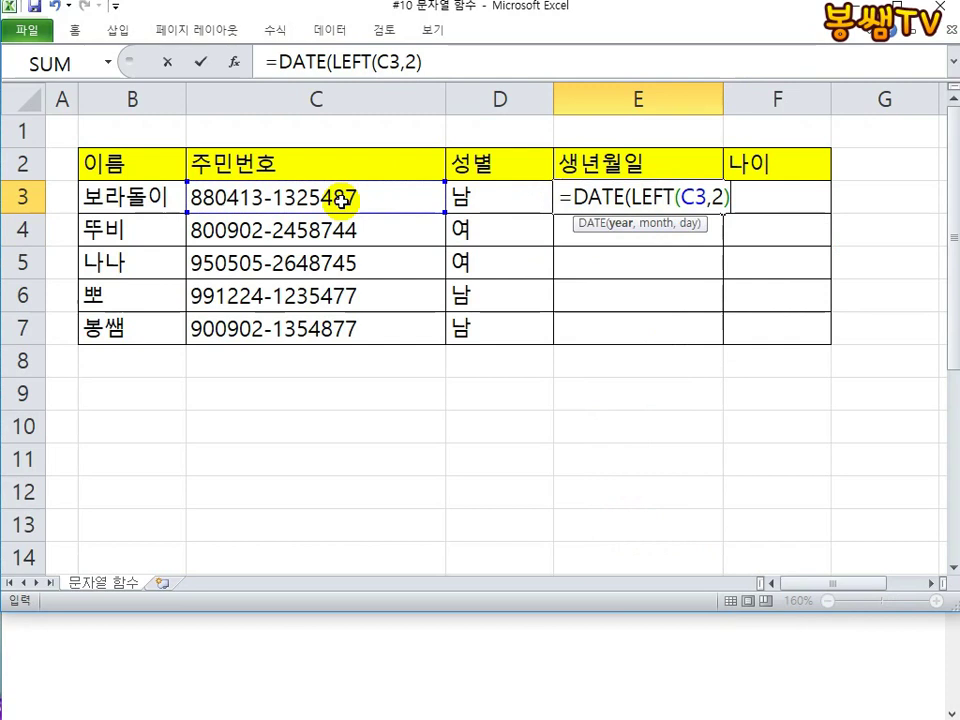
text(+1900)
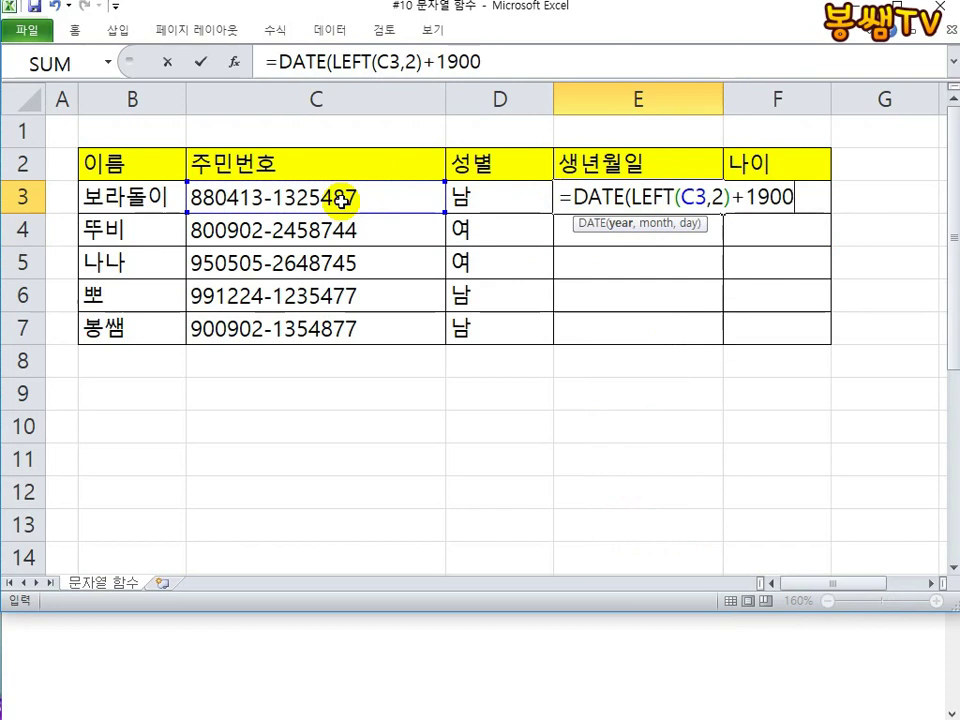
Add MID(C3,3,2) as the month argument of the DATE formula in E3
text(,)
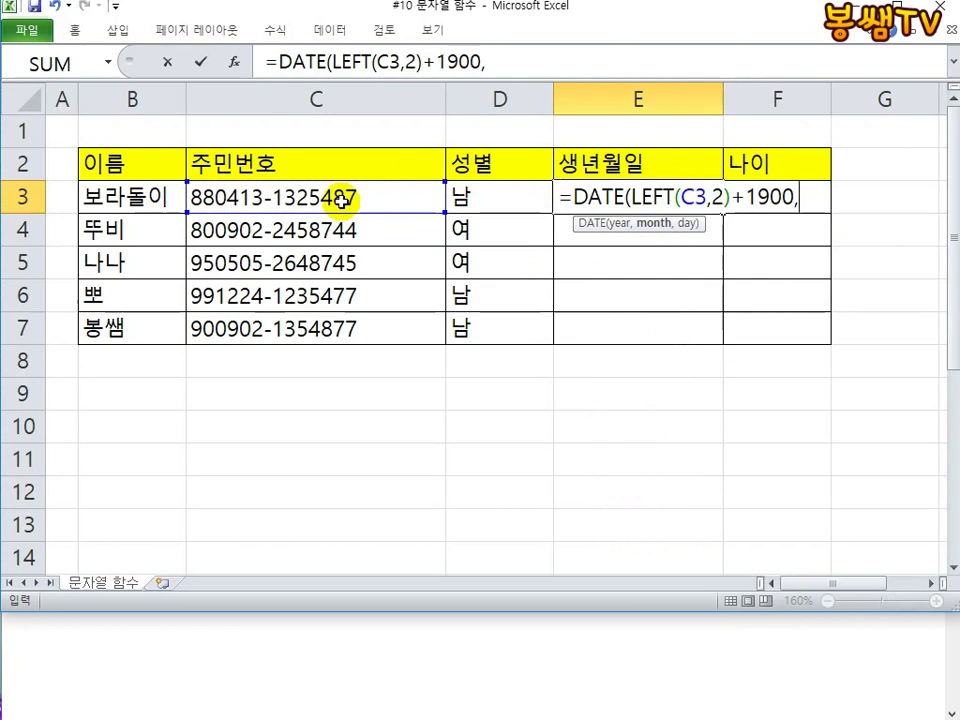
text(MID()
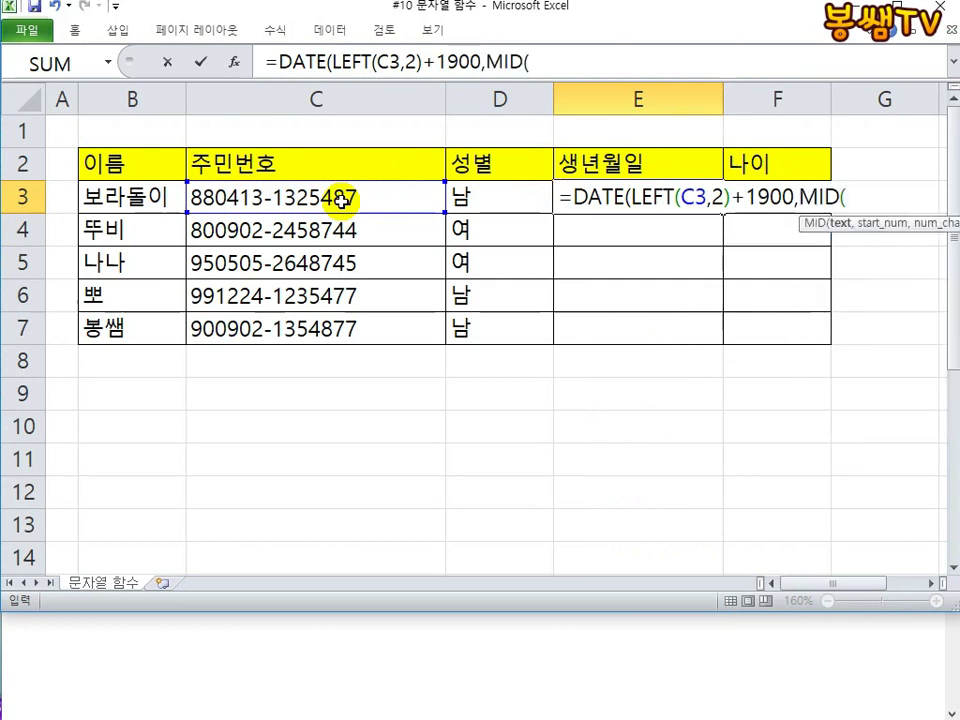
click(341, 200)
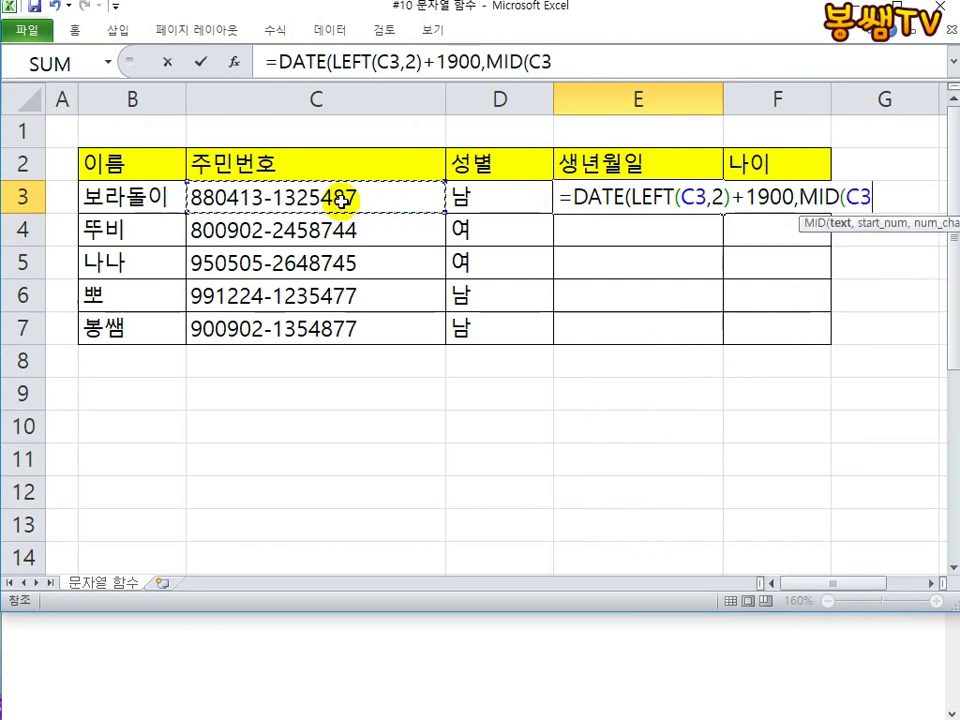
text(,3,)
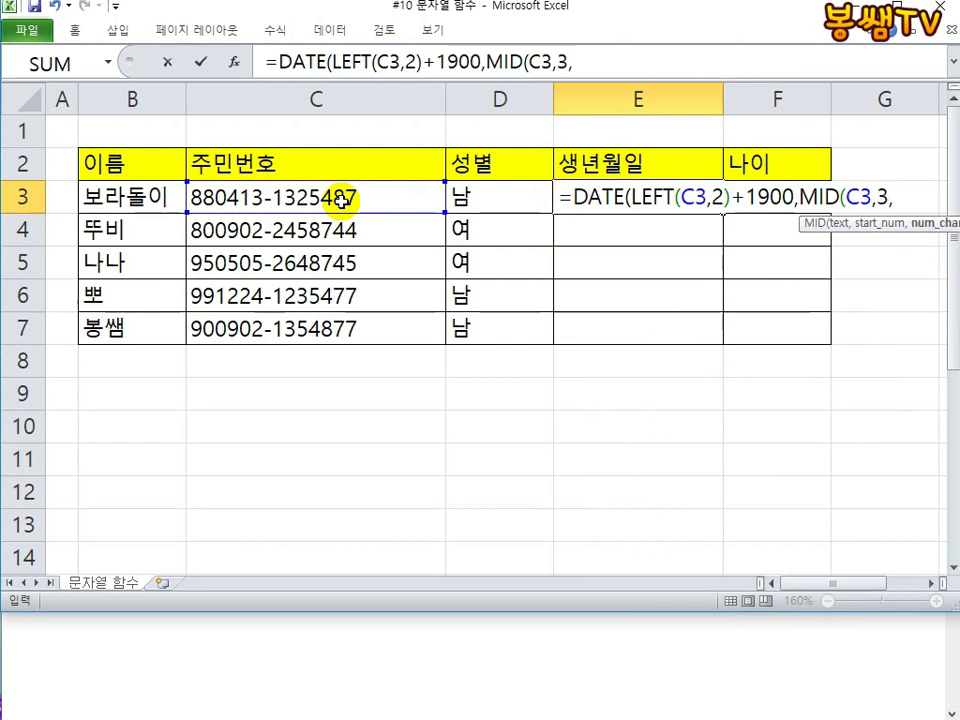
text(2))
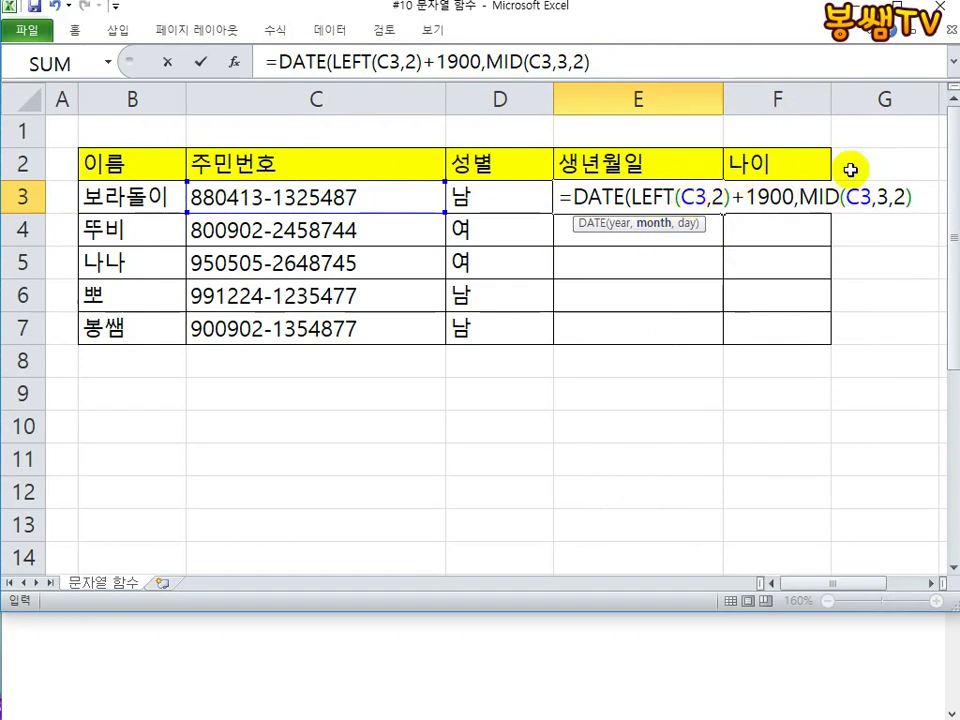
Add MID(C3,5,2) as the day argument of the DATE formula in E3 and complete the formula
text(,MID()
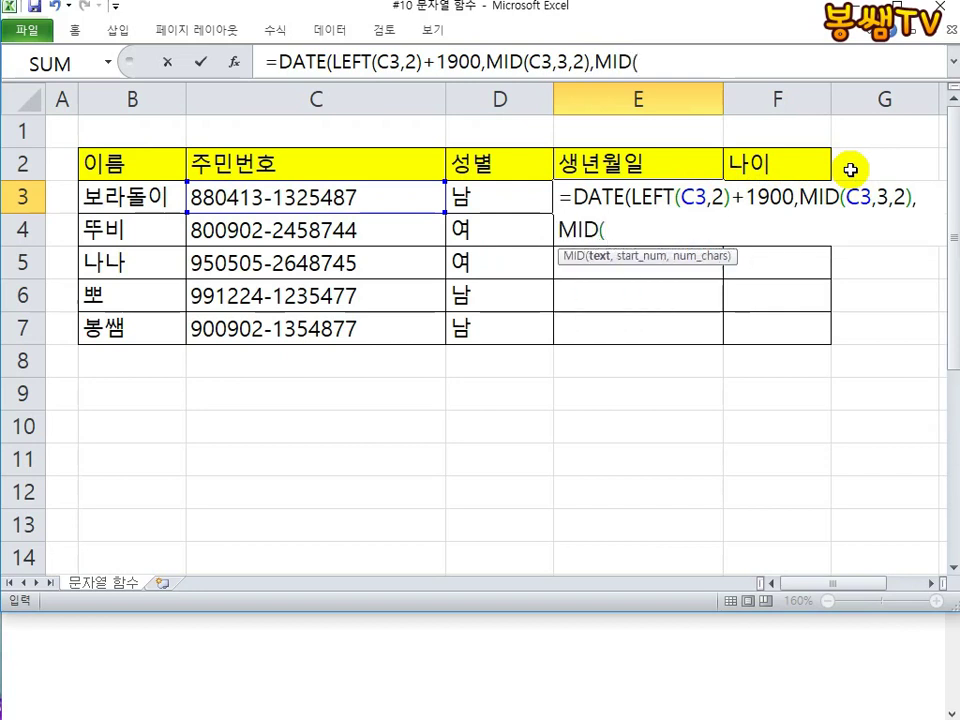
click(307, 204)
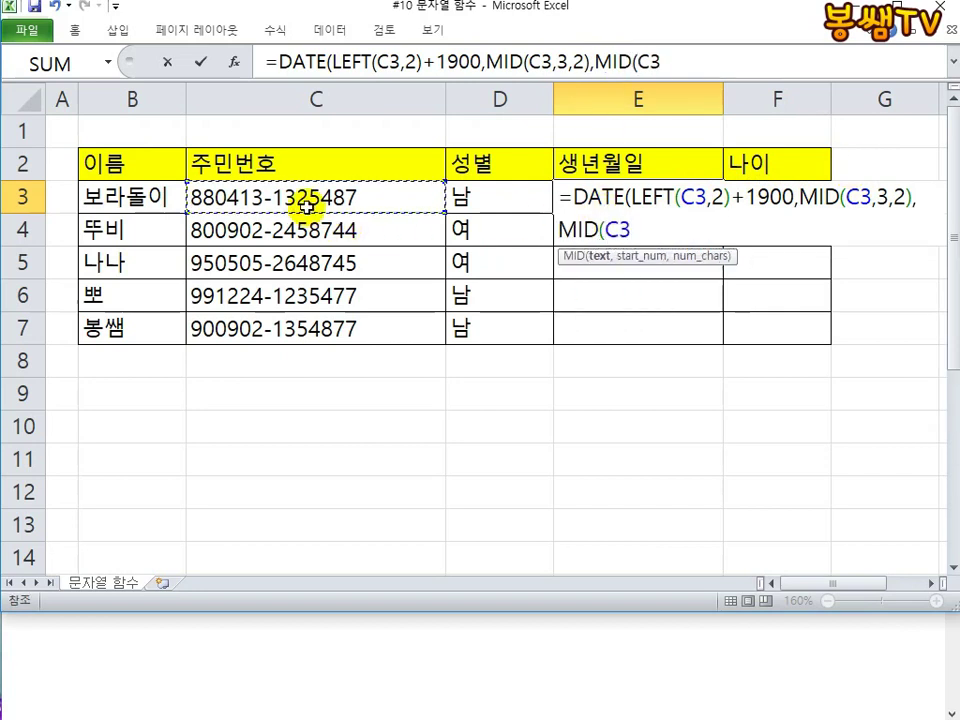
text(,)
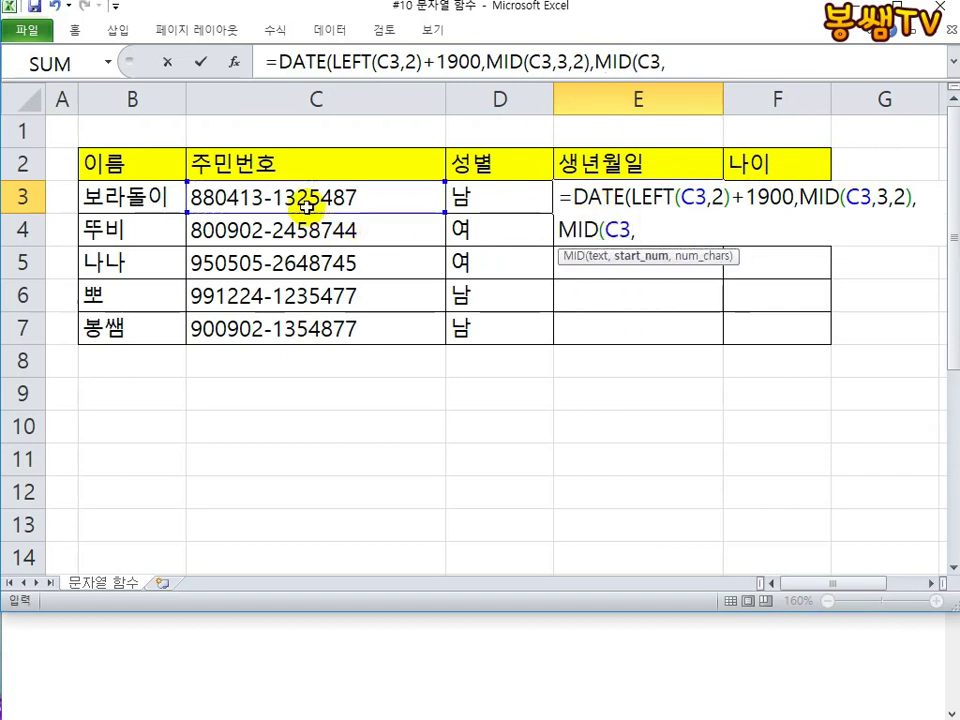
text(5,2)
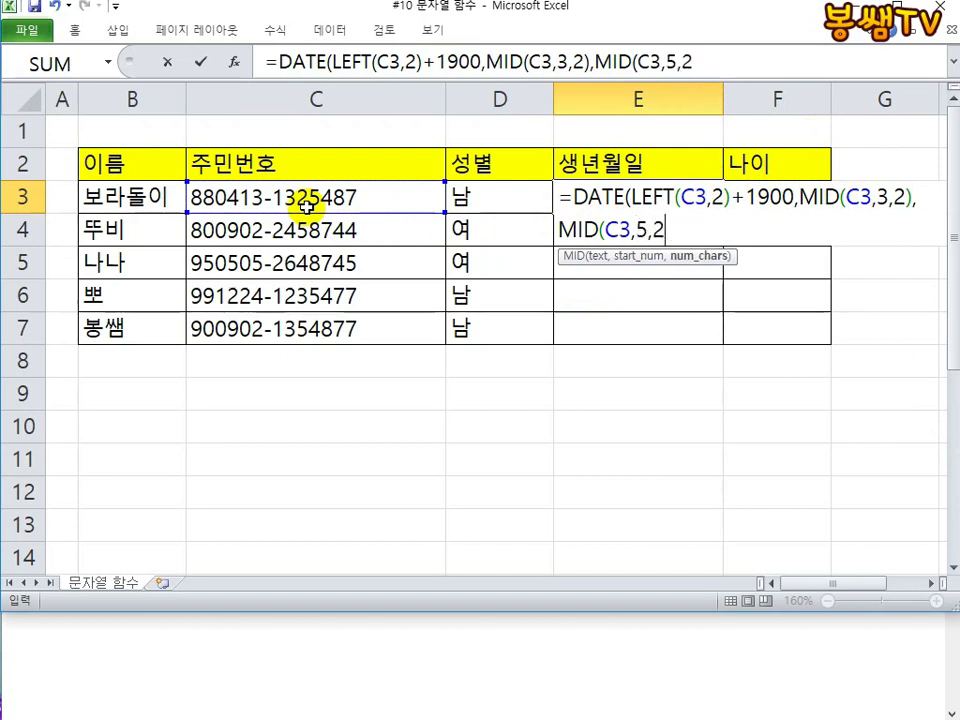
text())
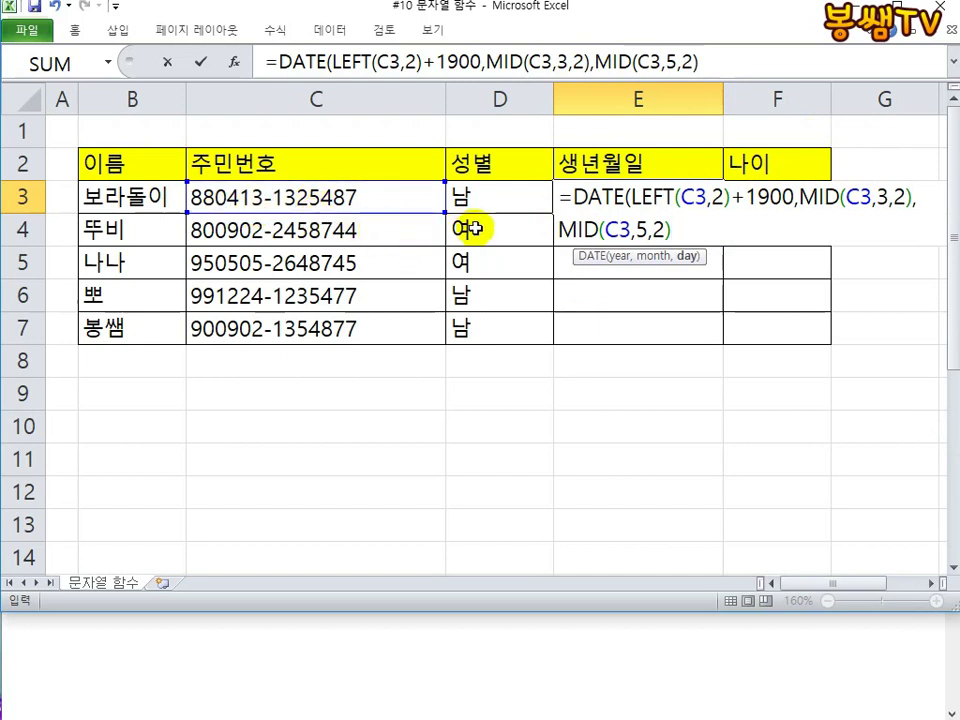
text())
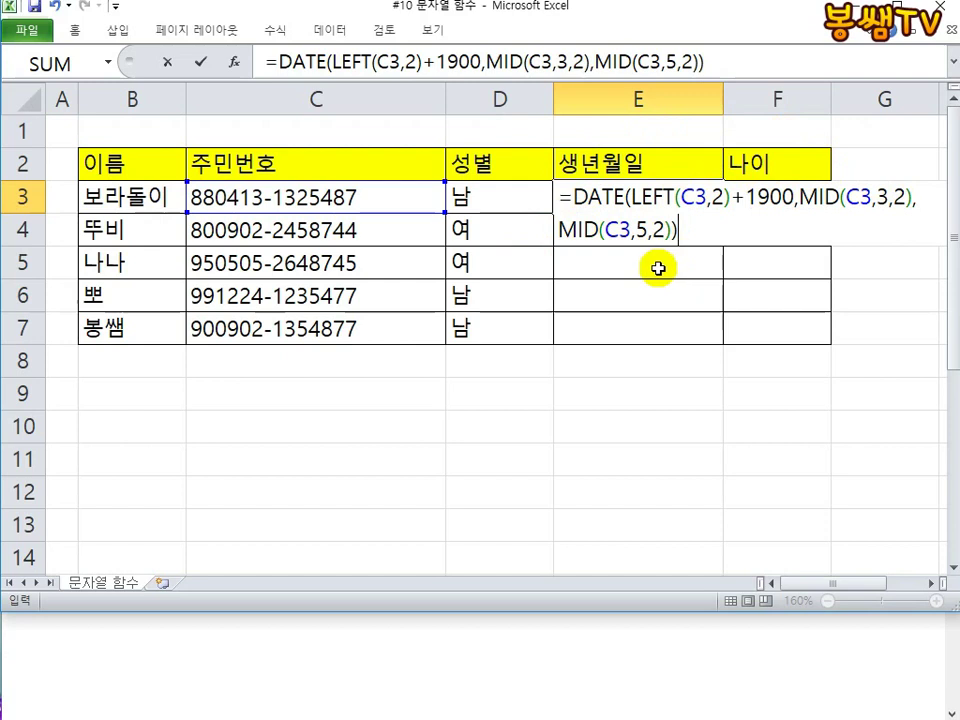
key(Return)
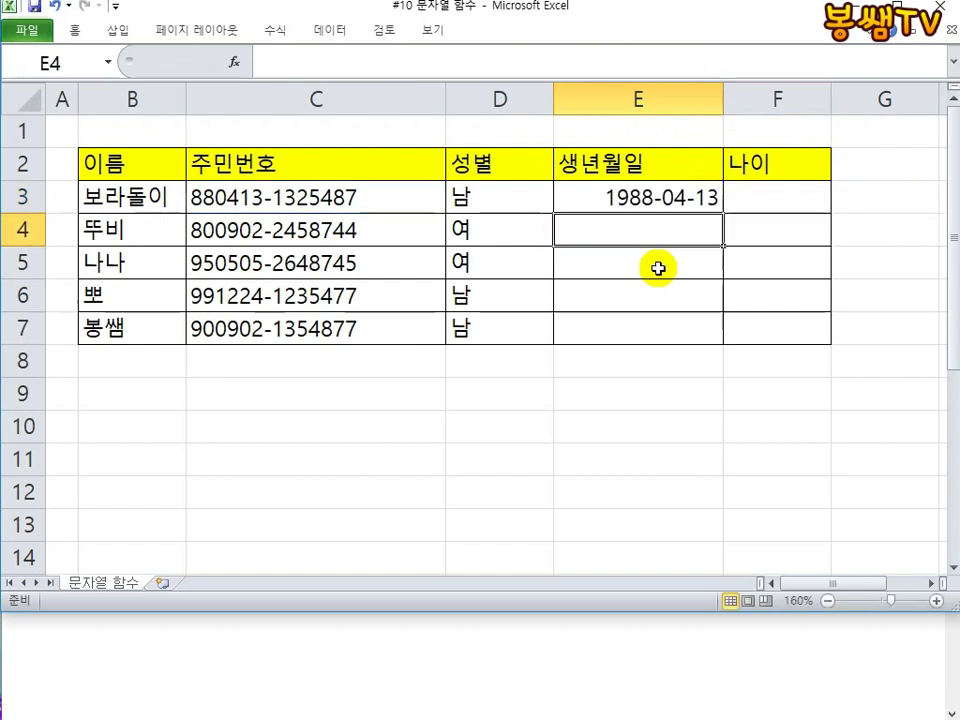
Fill the birth date formula from E3 down to E7 and review the E3 formula without changing it
click(636, 194)
click(720, 213)
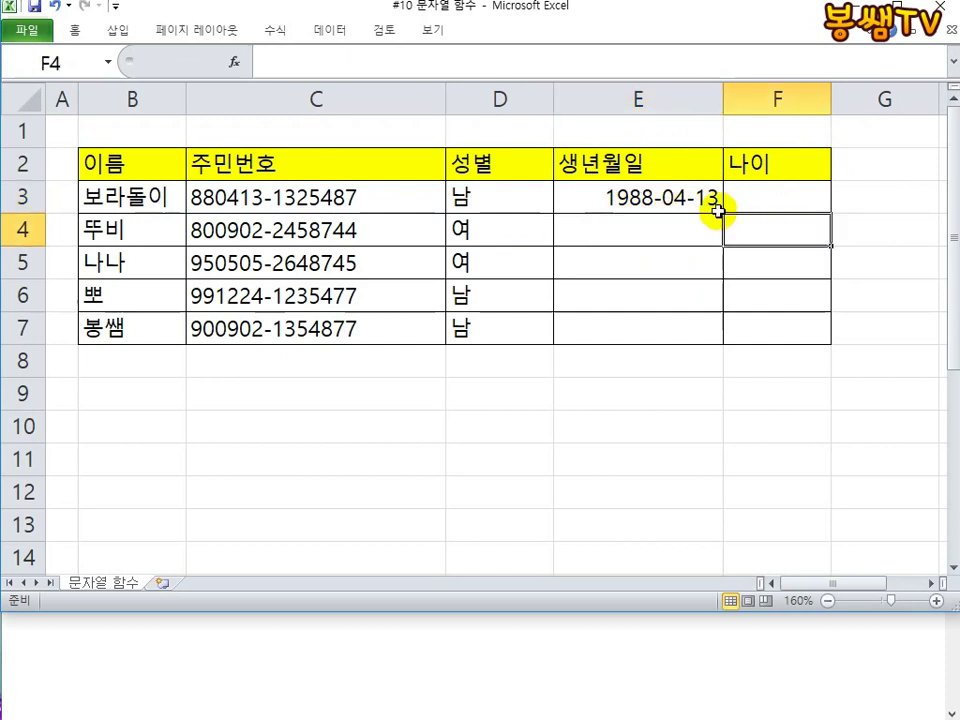
click(717, 210)
drag(722, 213, 710, 330)
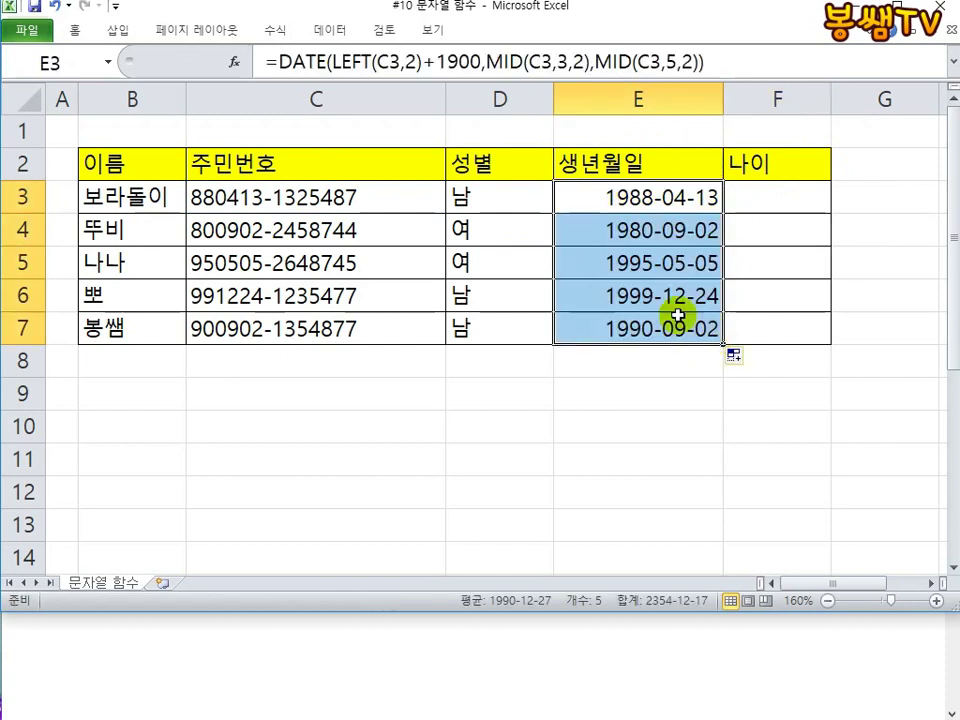
double_click(632, 194)
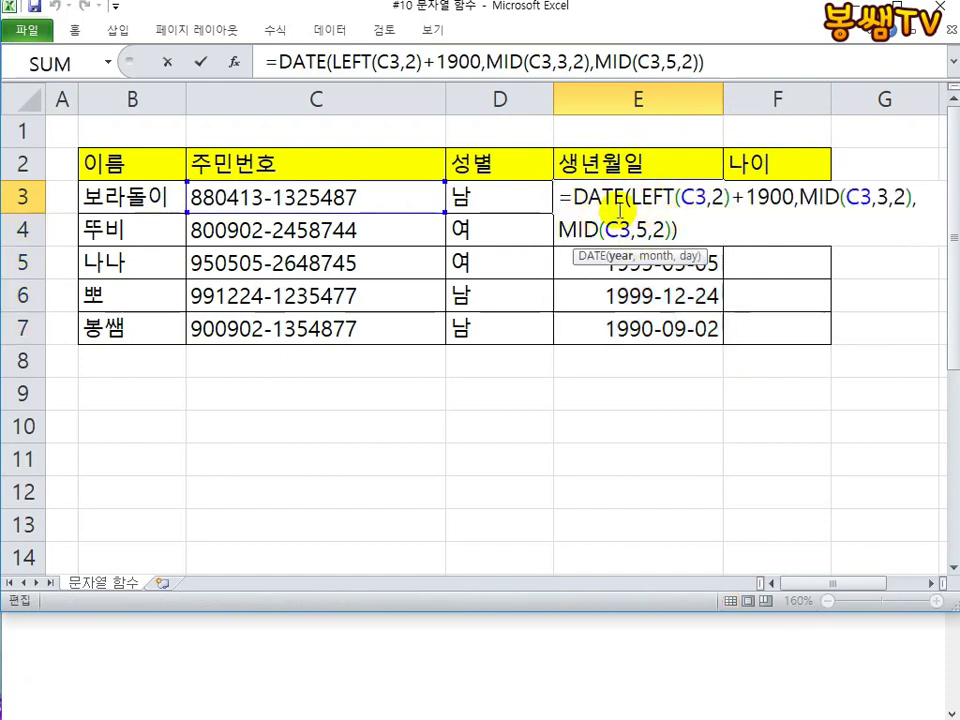
key(Escape)
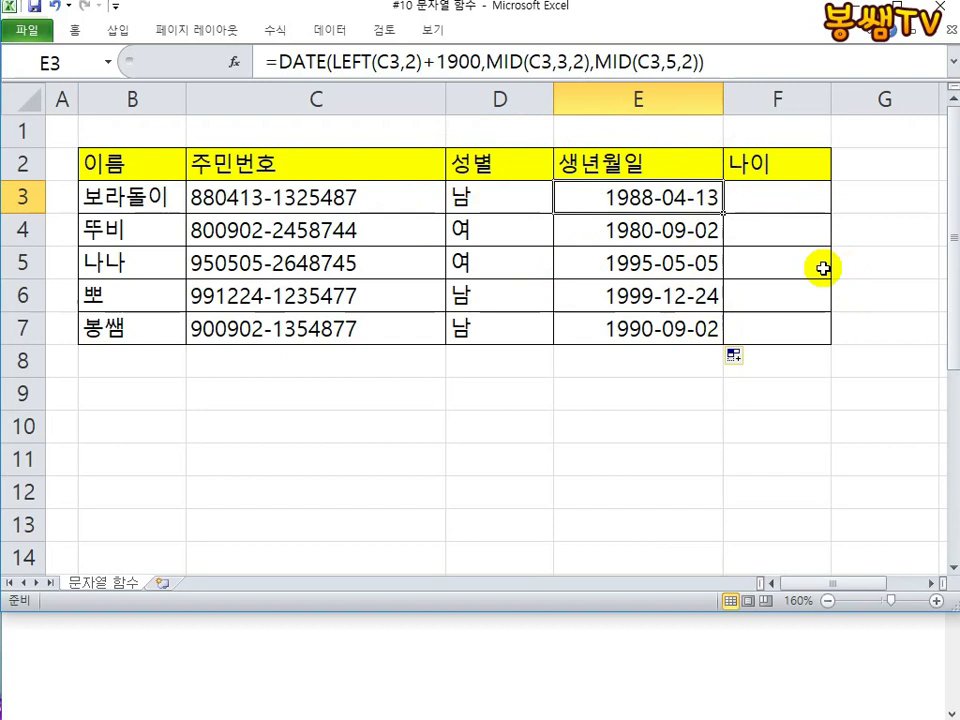
Enter =YEAR(TODAY()) in F3, the first age cell, in place of a fixed year 2018
click(752, 203)
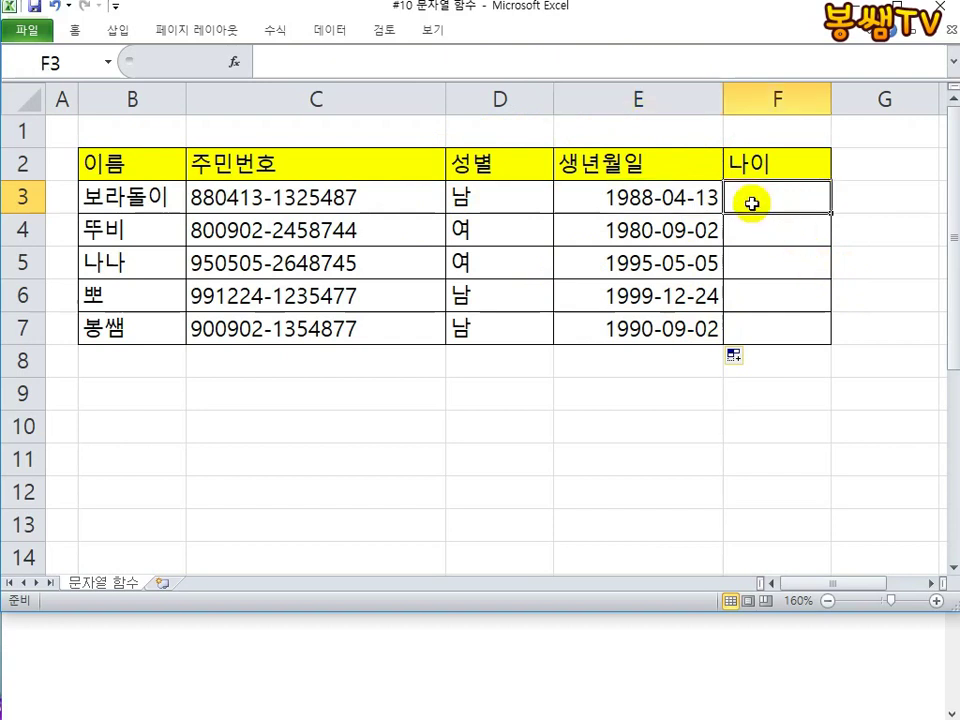
text(=2018)
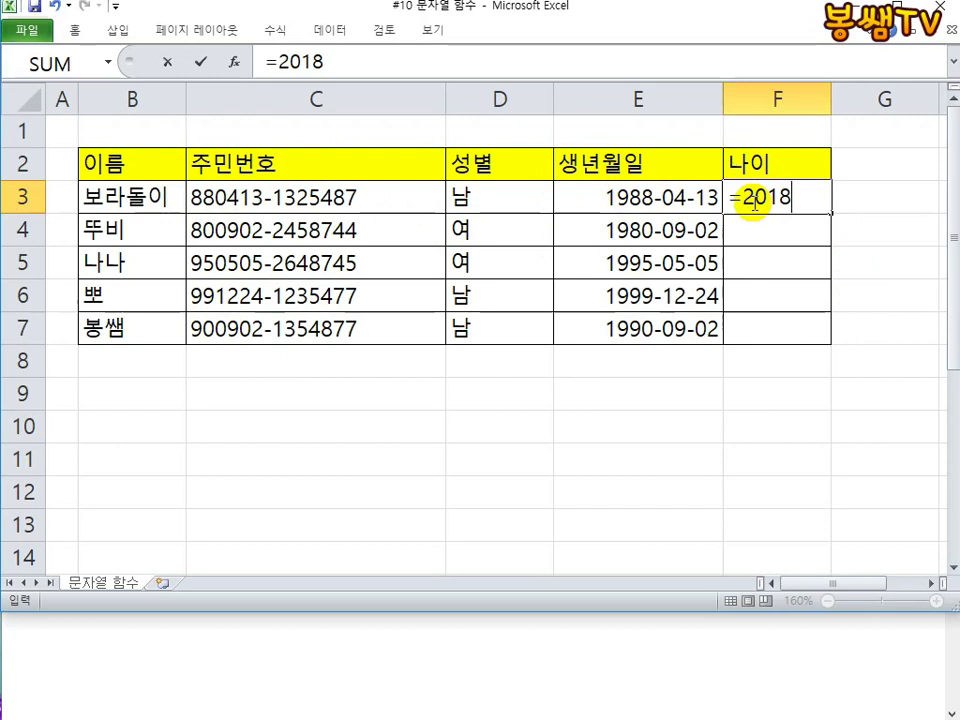
drag(745, 197, 816, 198)
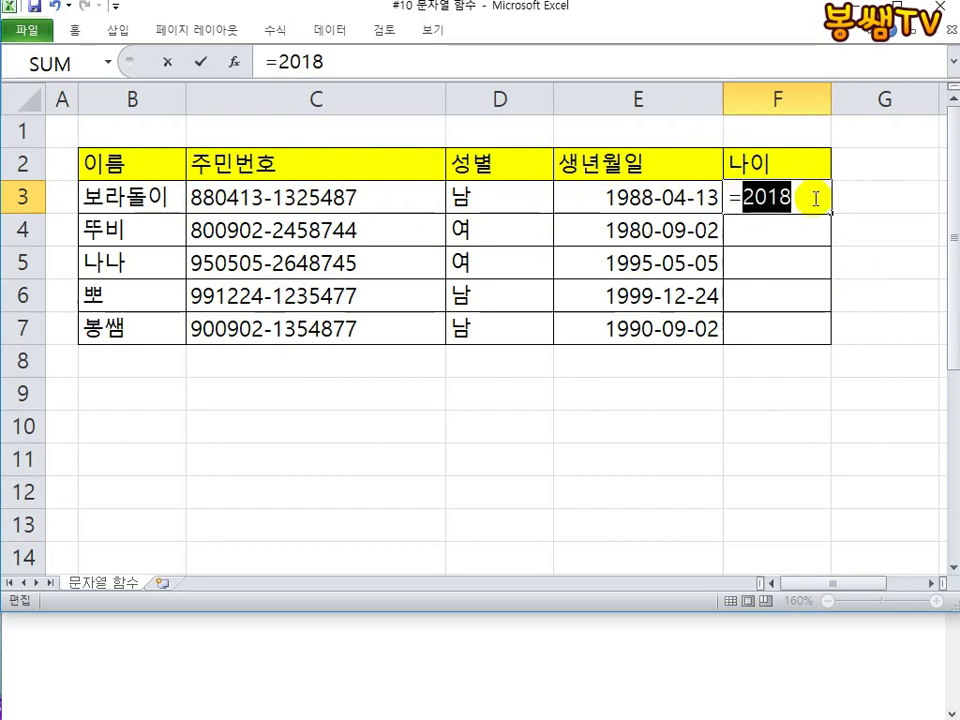
text(YEAR)
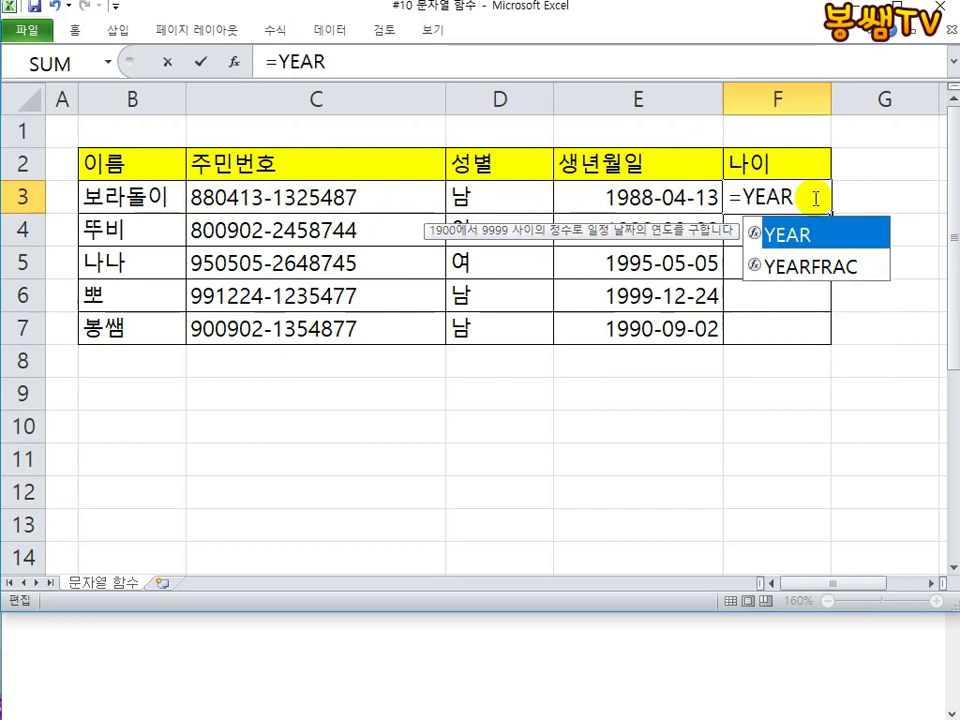
text((TODAY())
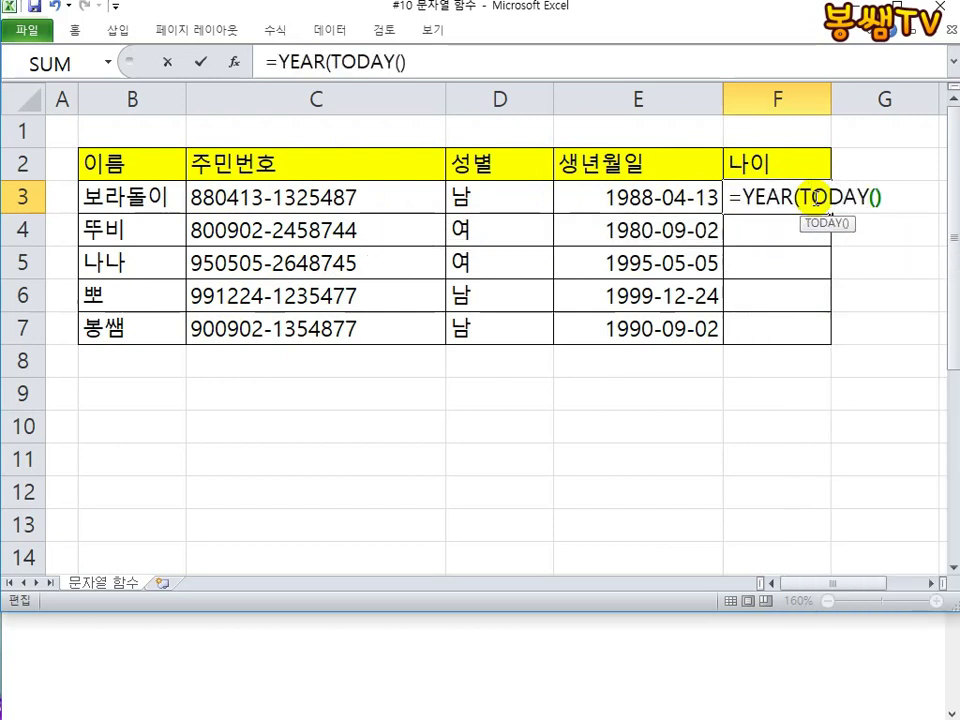
text())
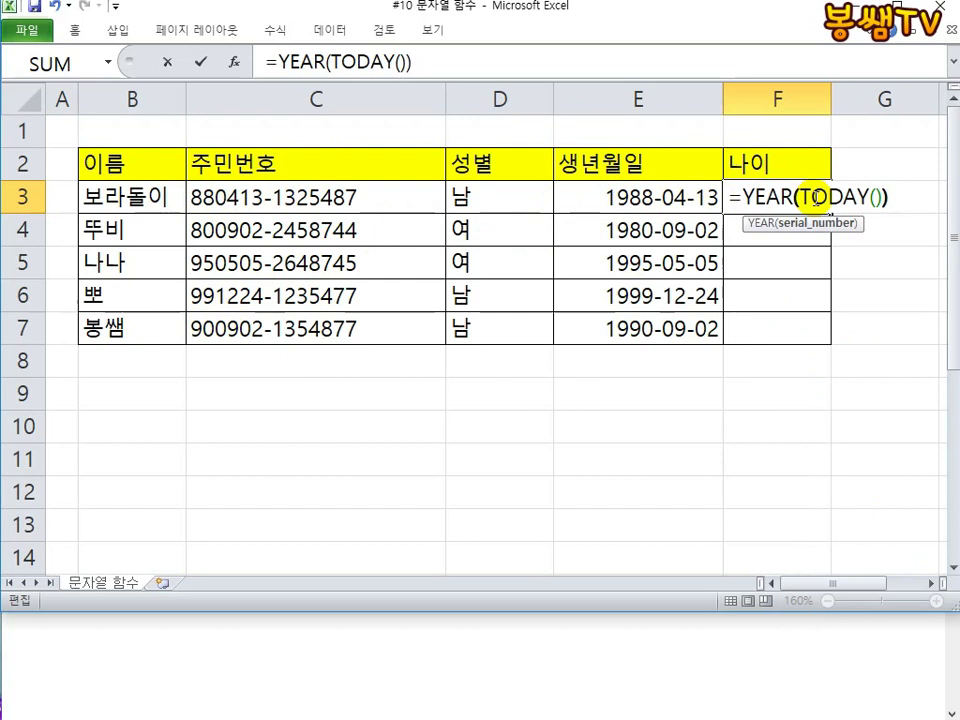
key(Return)
Append a minus sign to the F3 formula, then draw and clear temporary red arrows pointing at the ID number and birth date columns
click(815, 197)
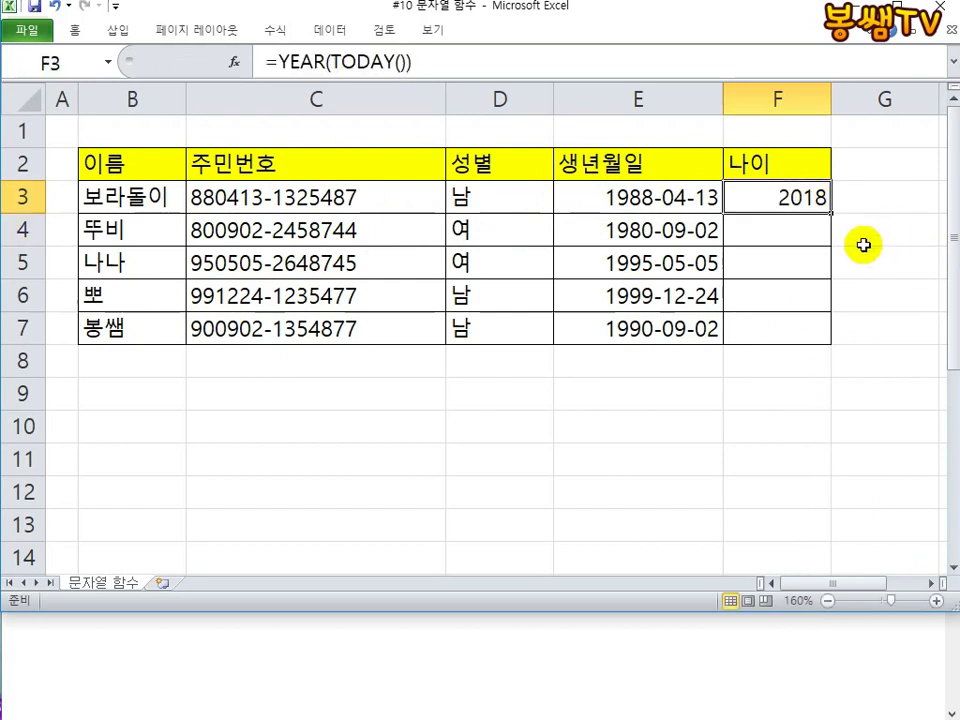
key(F2)
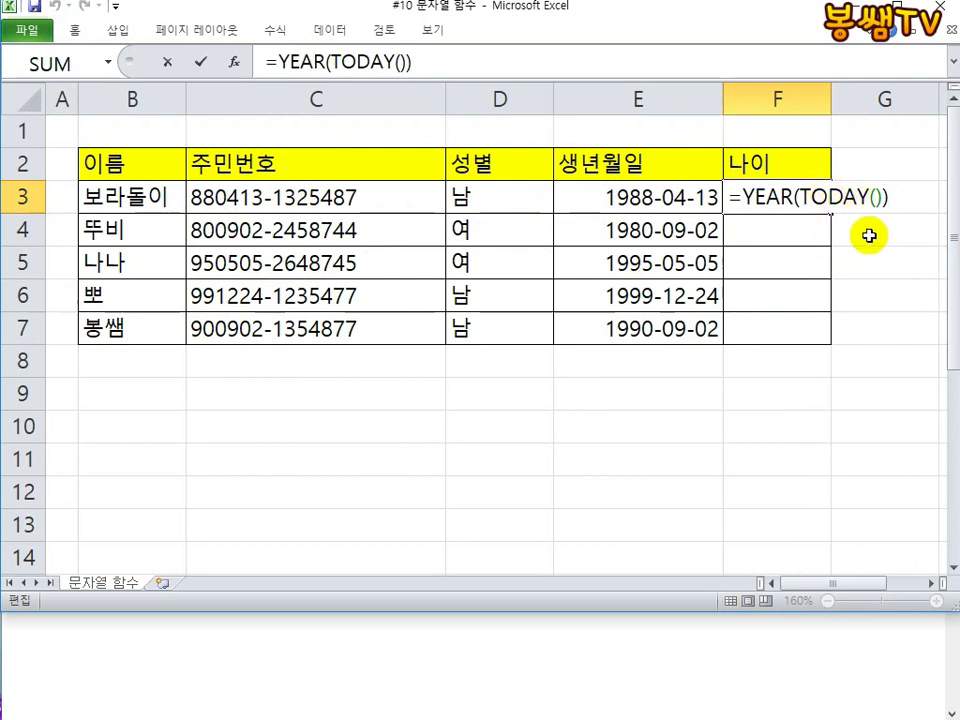
text(-)
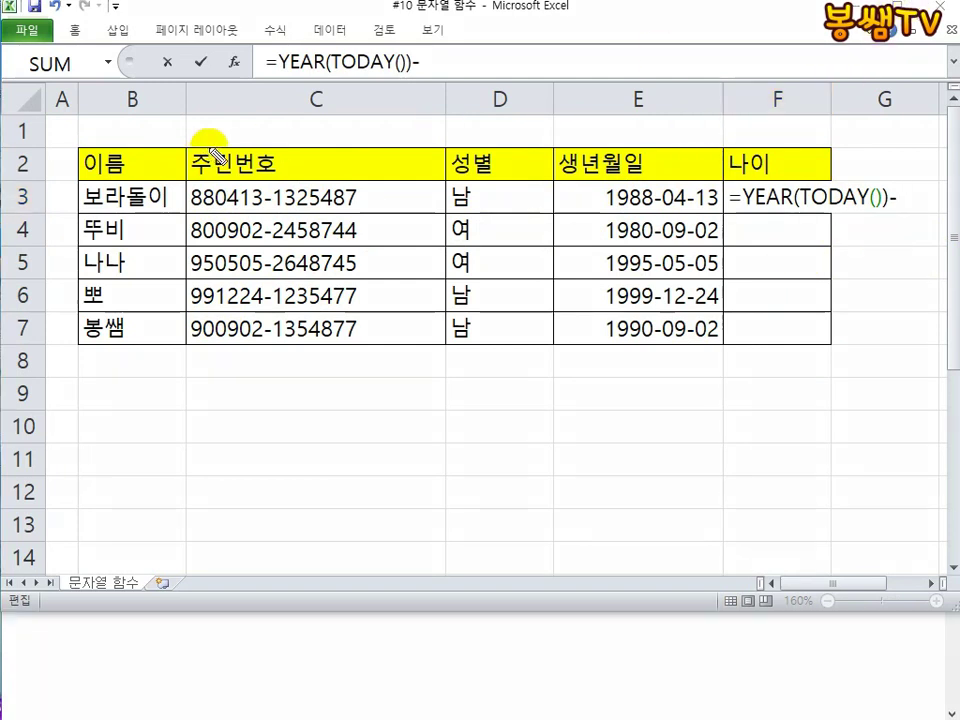
mouse_move(345, 45)
mouse_down()
mouse_move(305, 163)
mouse_move(355, 140)
mouse_up()
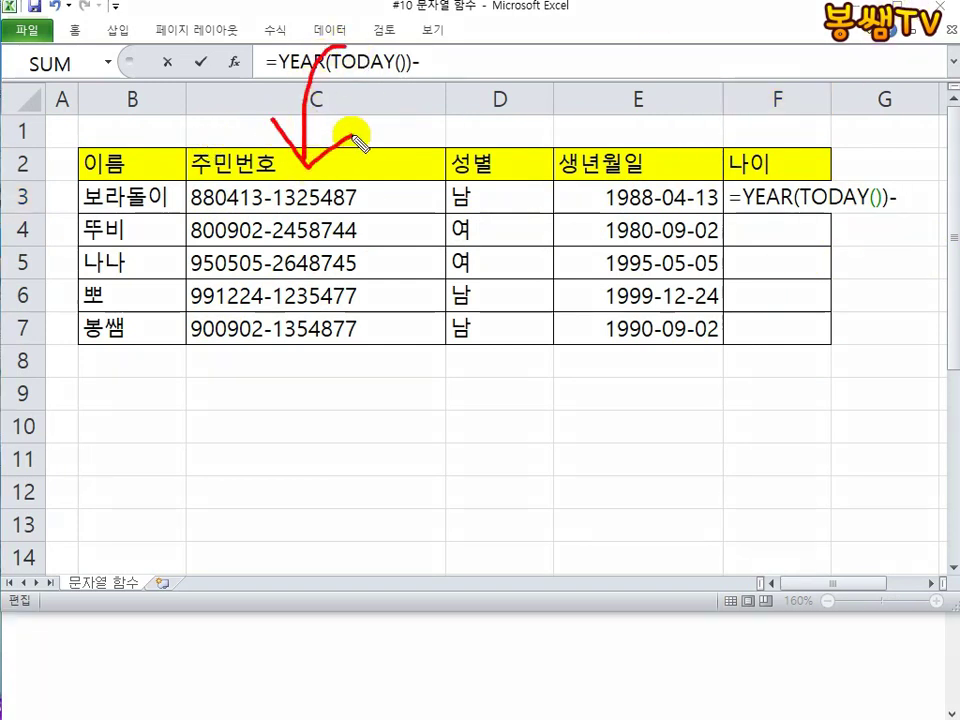
mouse_move(686, 32)
mouse_down()
mouse_move(652, 156)
mouse_move(686, 127)
mouse_up()
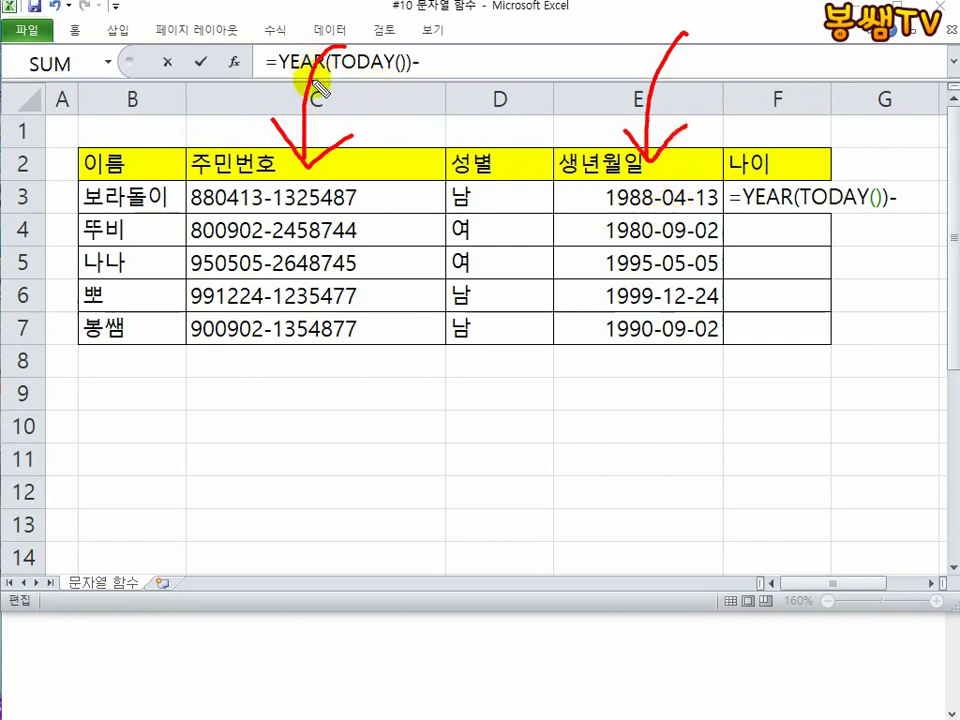
key(Escape)
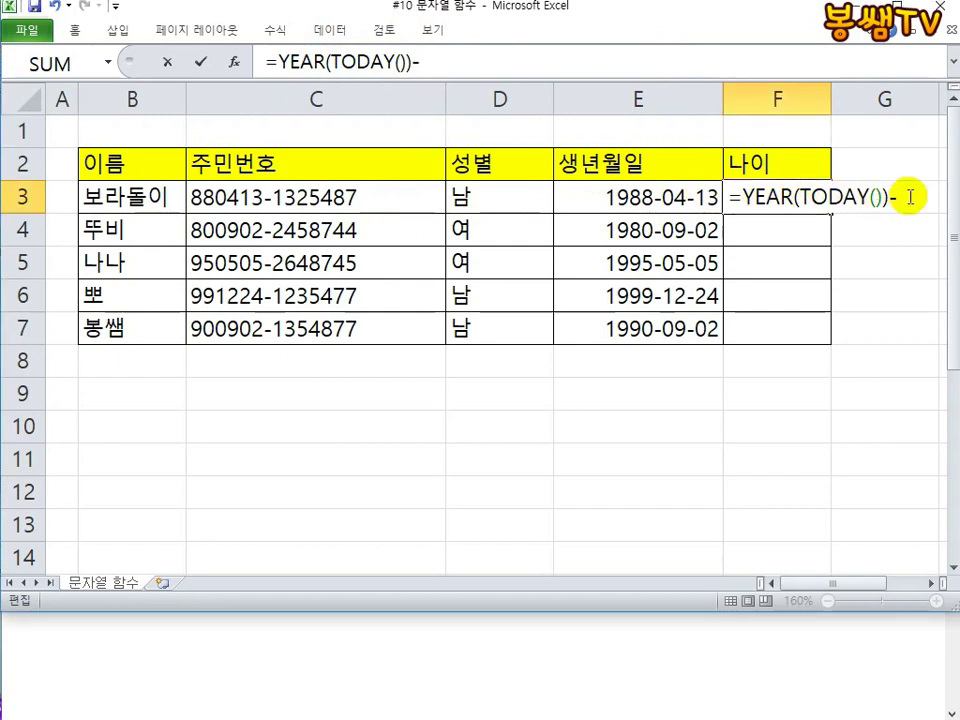
Complete the F3 age formula as =YEAR(TODAY())-LEFT(C3,2)-1900 and fill it down to F7
text(LFT)
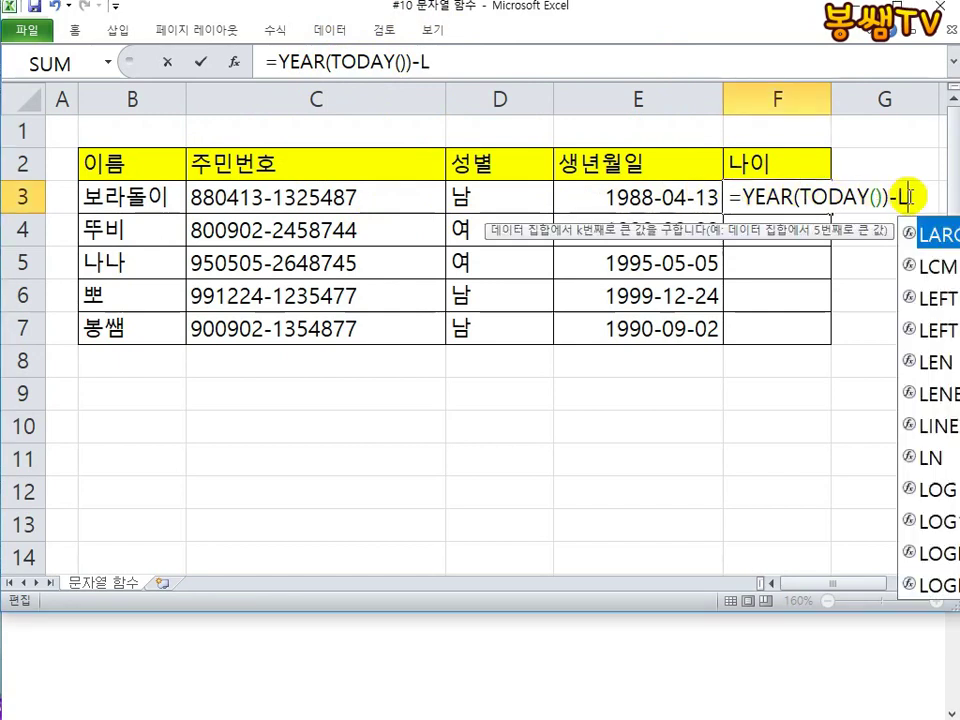
key(BackSpace)
key(BackSpace)
text(EFT()
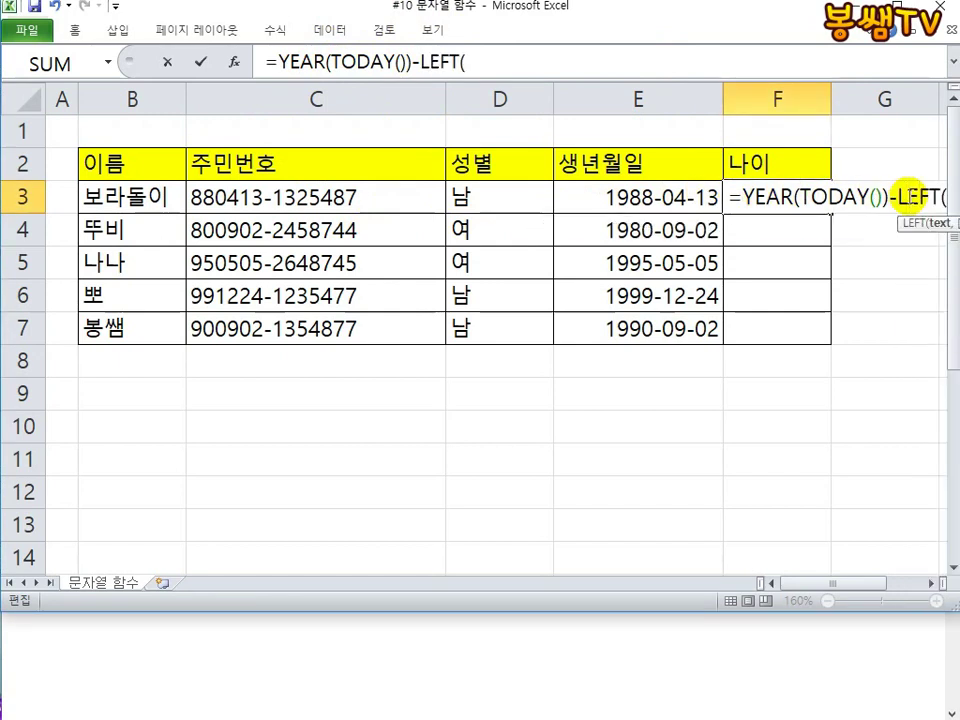
click(397, 196)
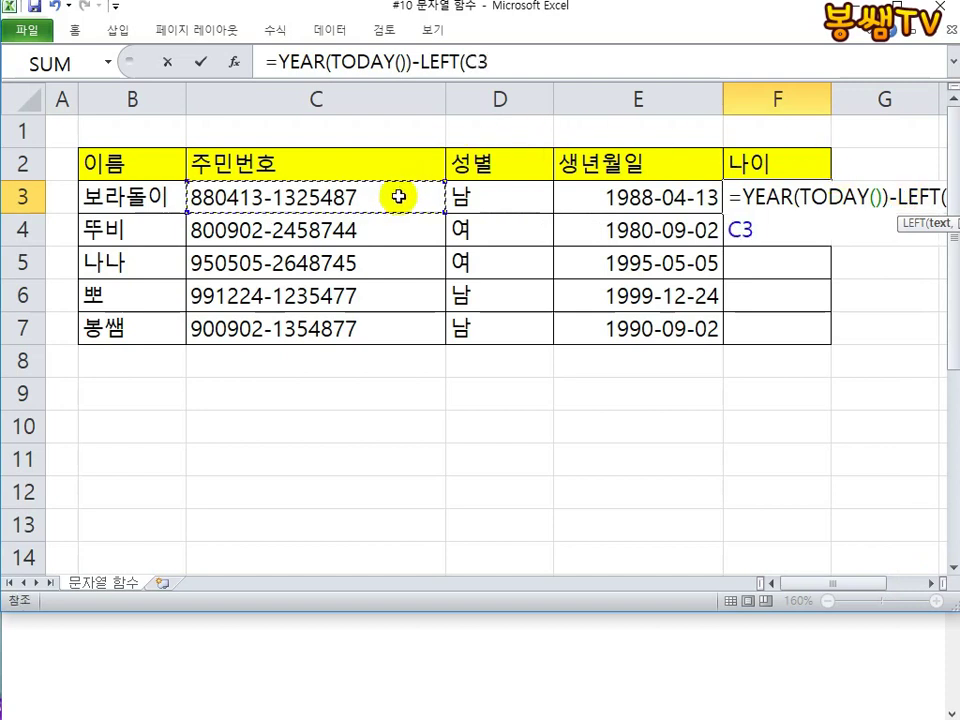
text(,2)-1900)
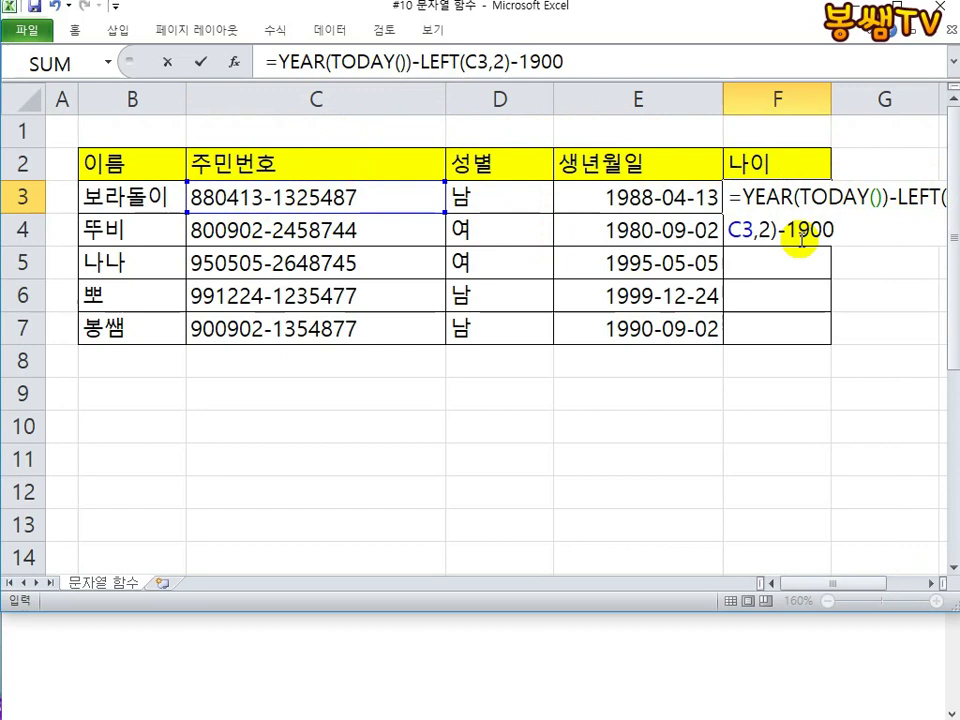
key(Return)
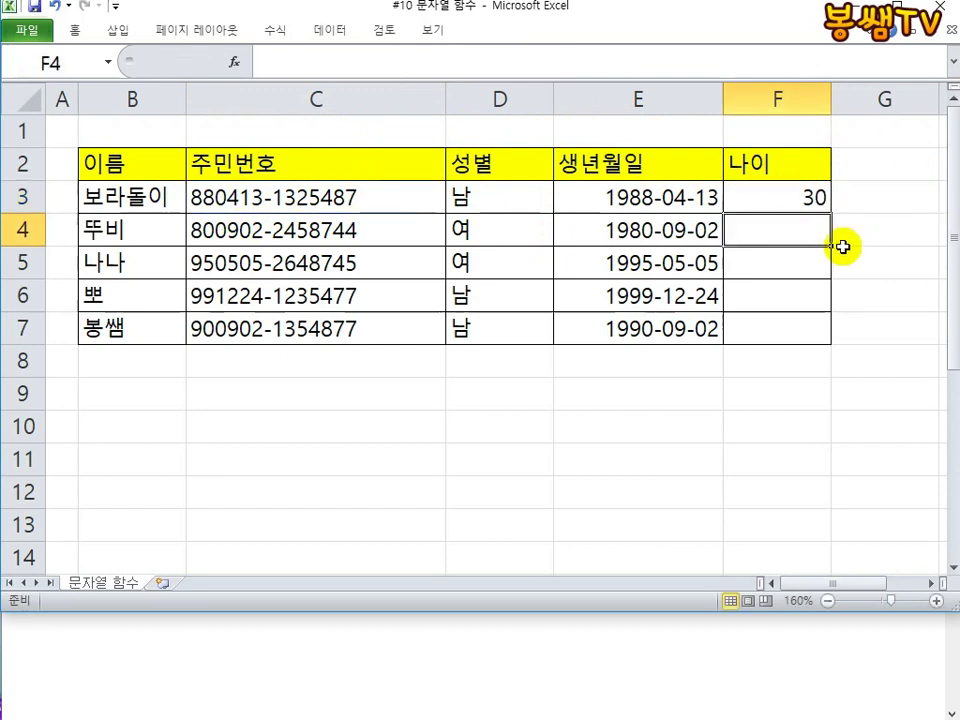
click(826, 208)
drag(834, 213, 851, 324)
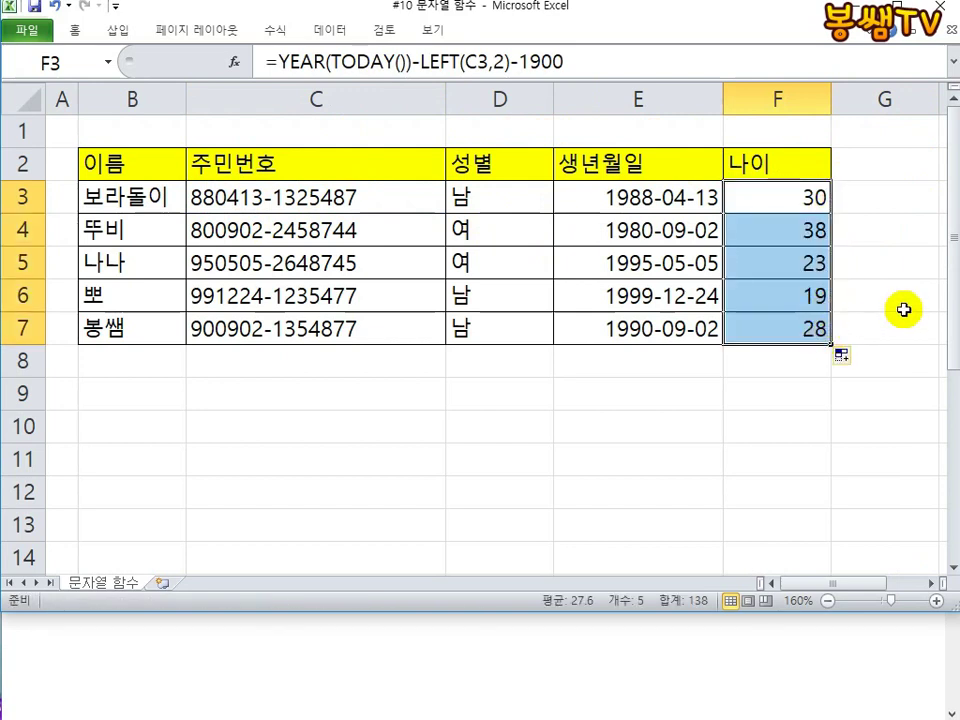
Narrow columns C and E and add the heading 나이2 in G2
drag(446, 92, 394, 103)
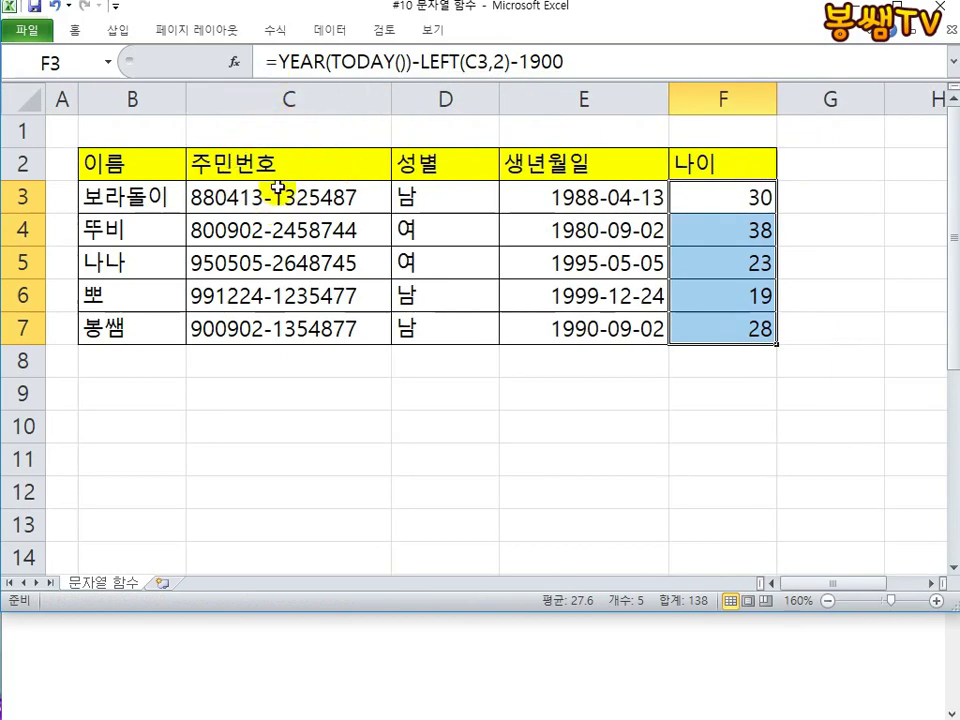
drag(669, 97, 646, 99)
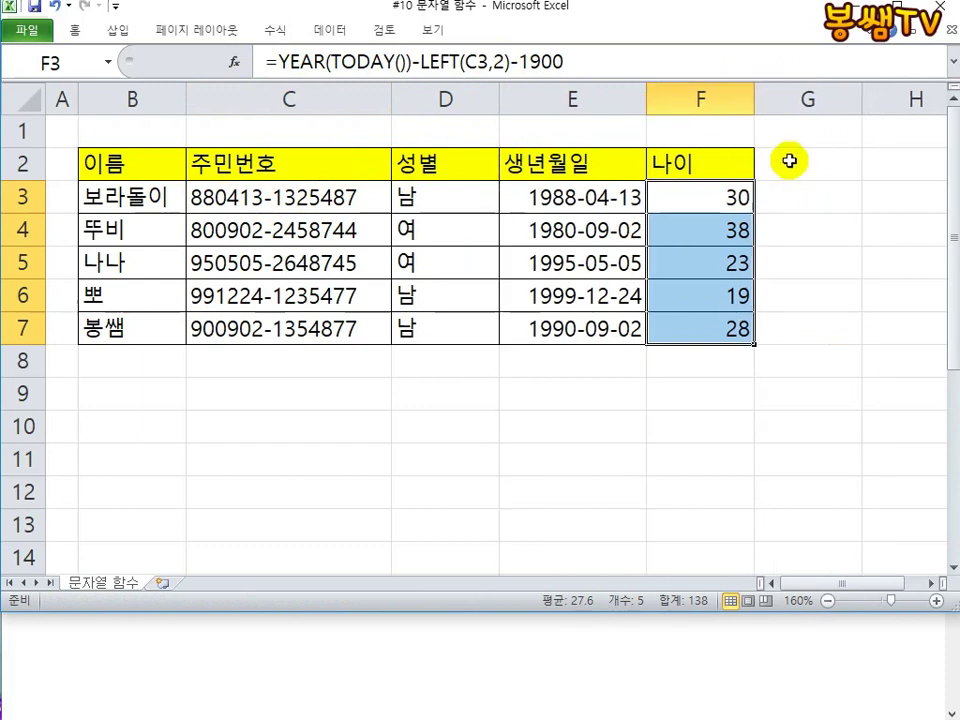
click(794, 163)
text(SK)
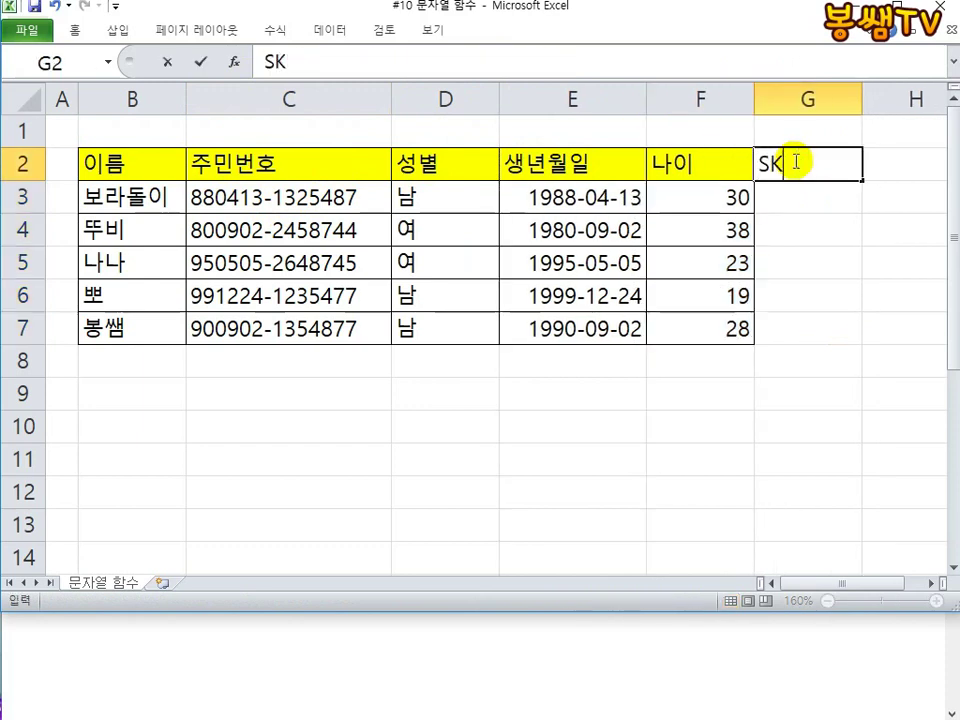
text(DL나이2)
key(Return)
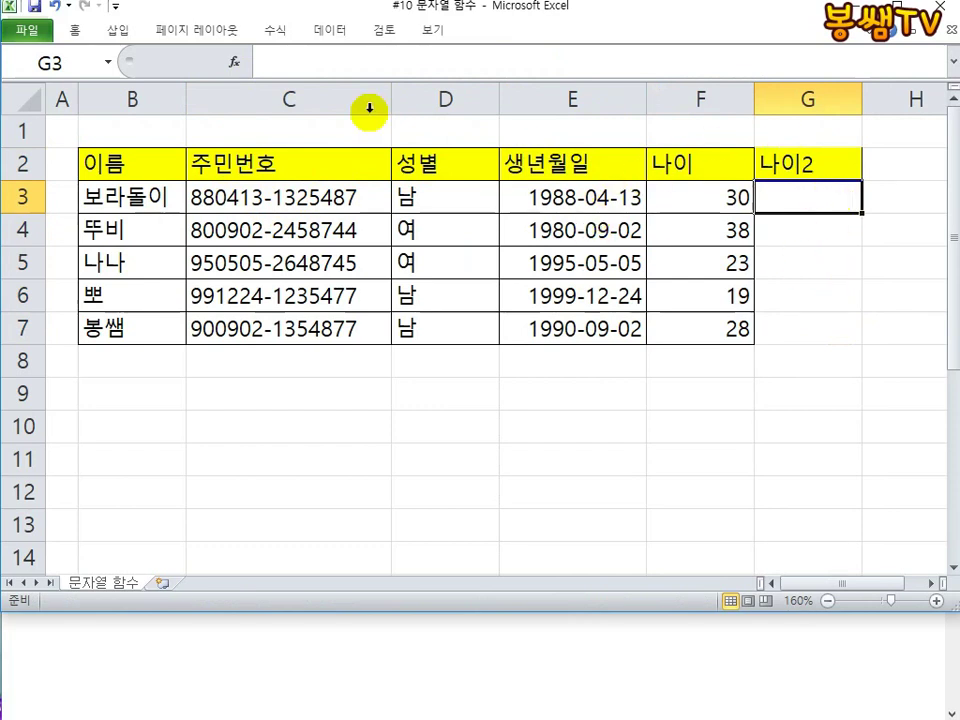
Enter =YEAR(TODAY()) in G3, the first cell under the 나이2 heading
text(=)
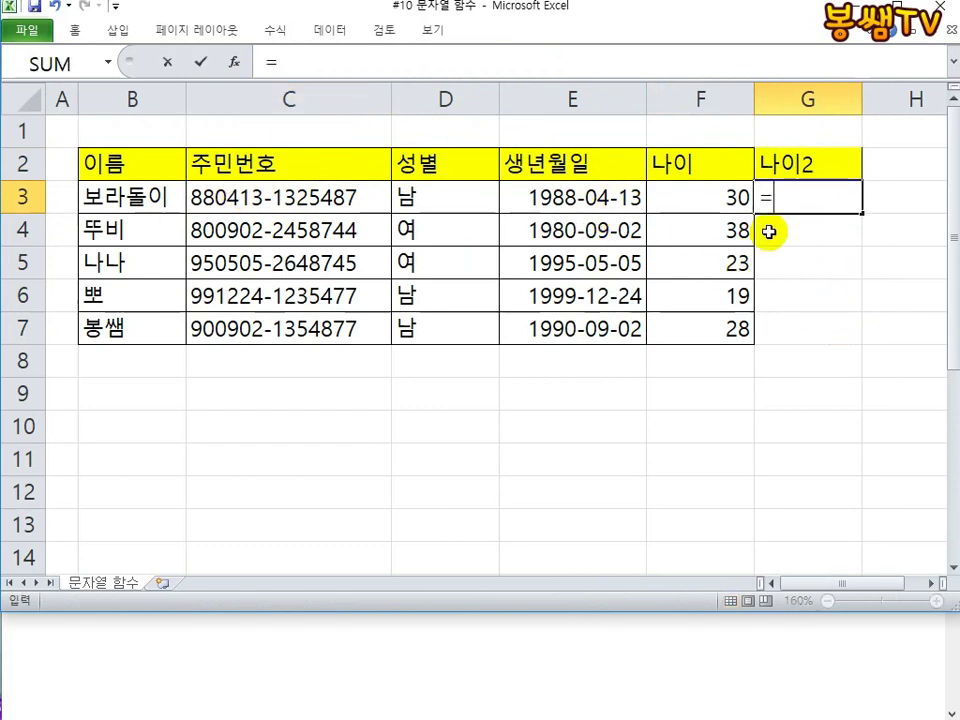
text(YEAR()
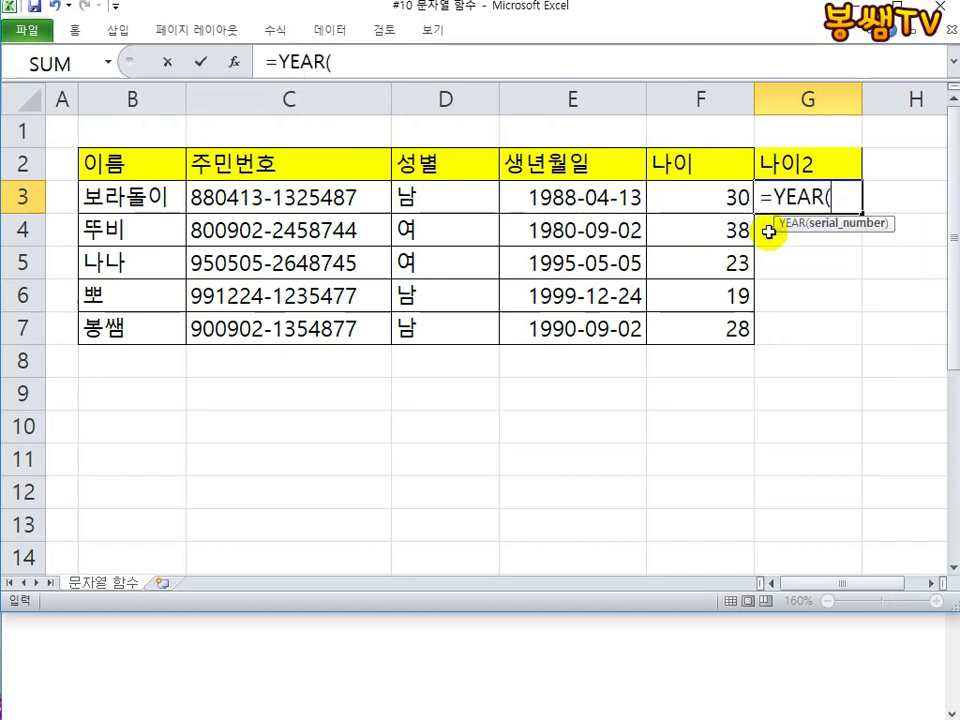
text(TODAY())
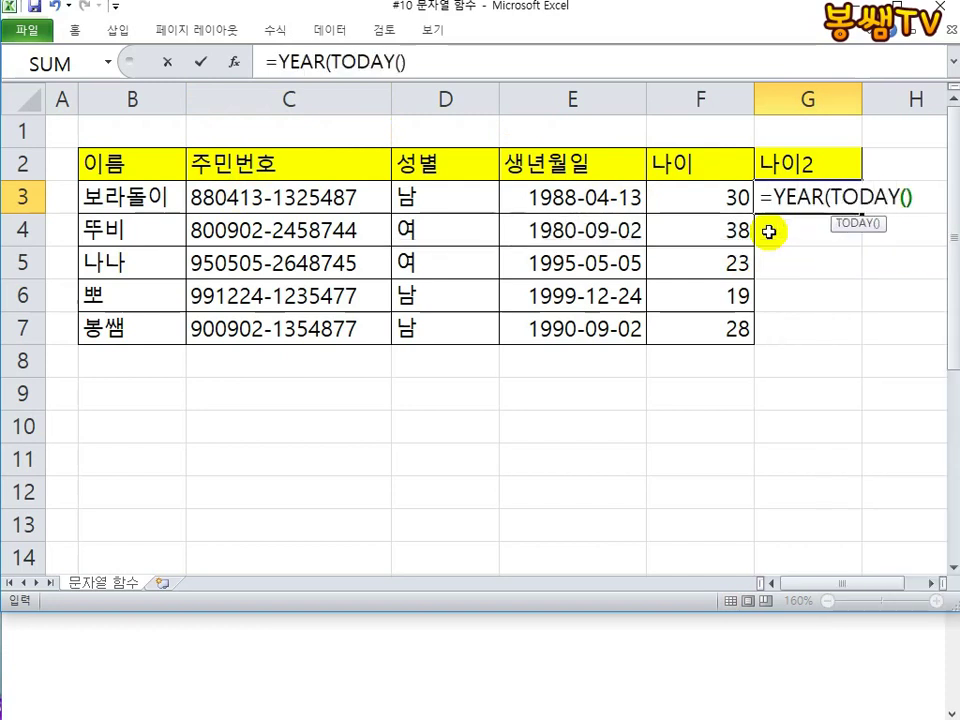
text())
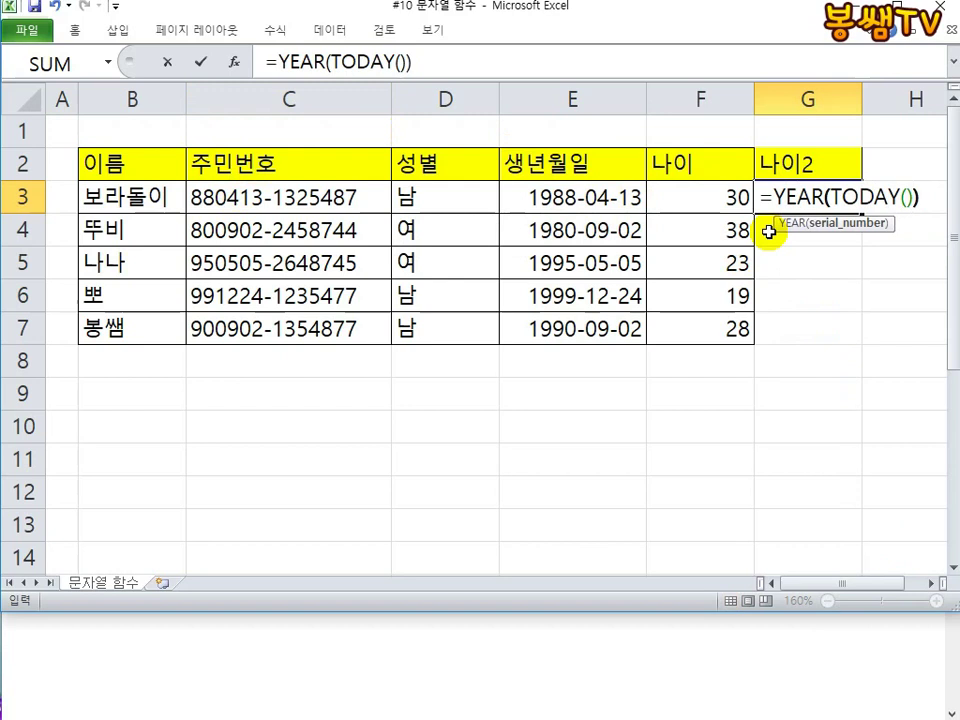
key(Return)
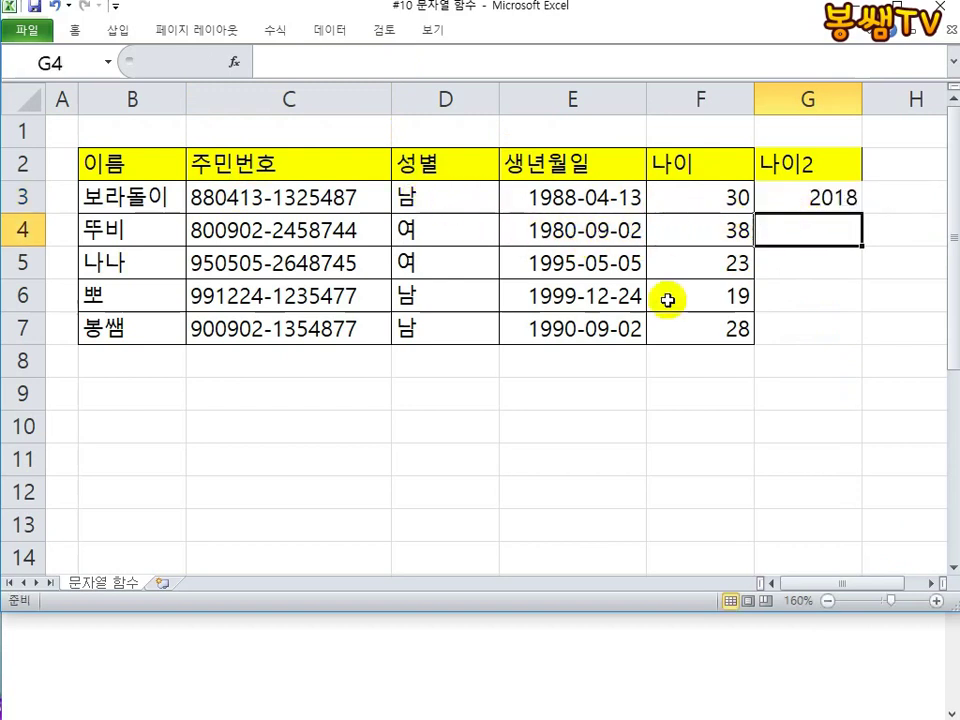
Extend the G3 formula to =YEAR(TODAY())-LEFT(E3,4), taking the first four characters of the birth date
click(931, 583)
click(931, 583)
click(931, 583)
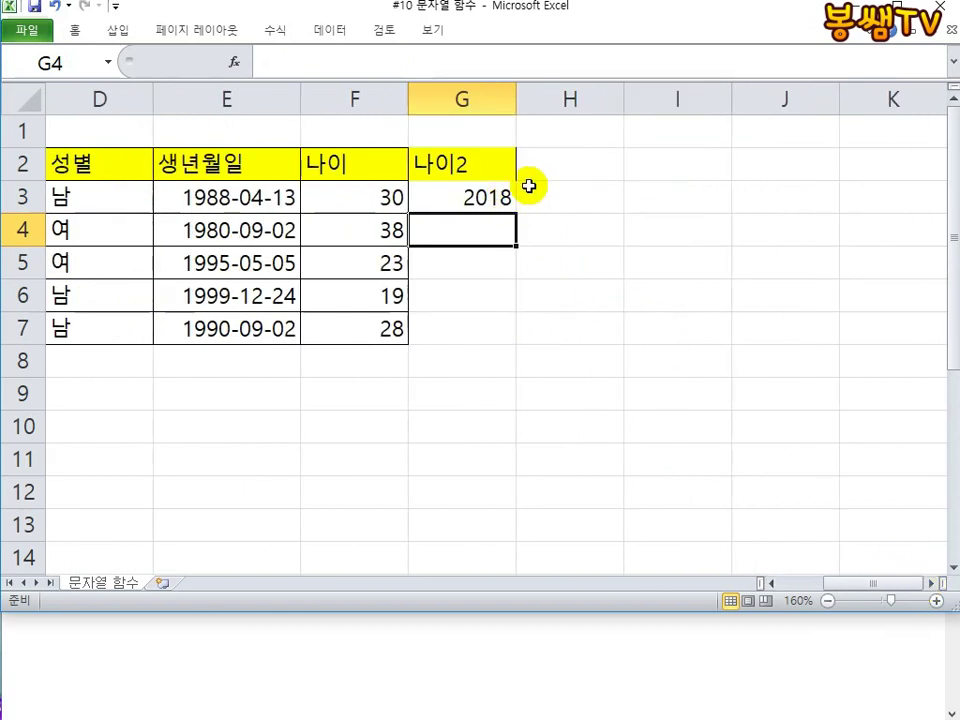
click(465, 198)
double_click(495, 195)
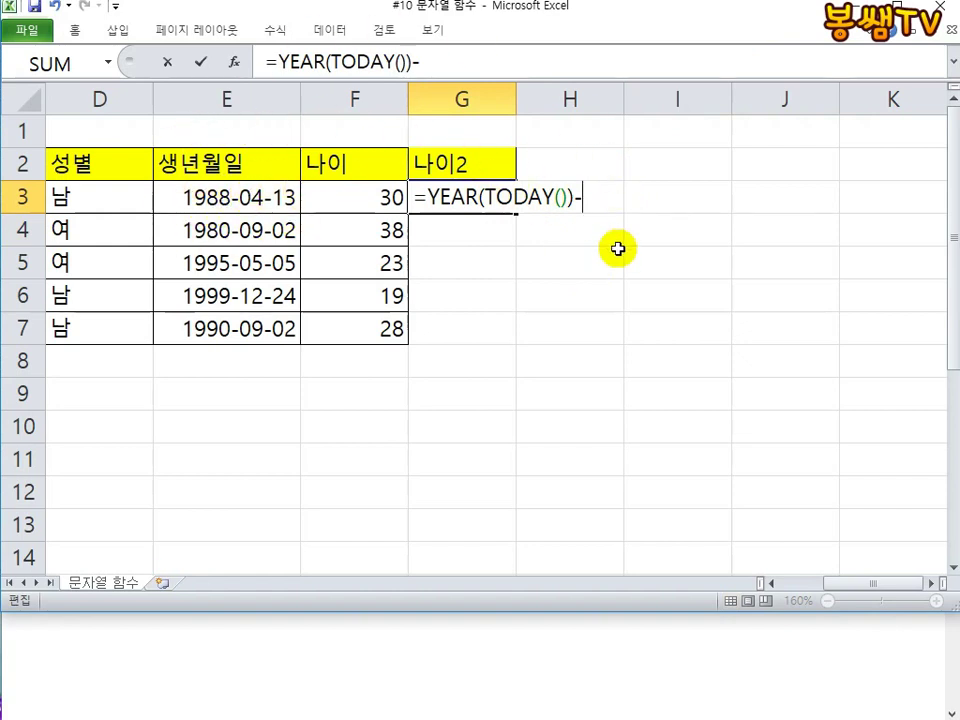
text(LEFT()
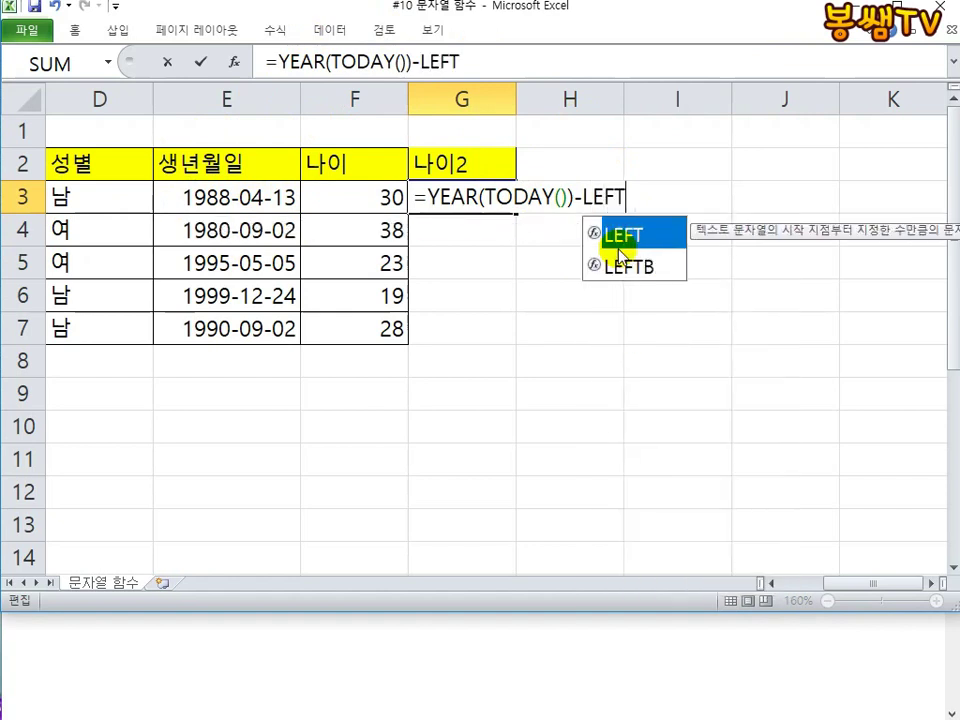
click(262, 197)
text(,)
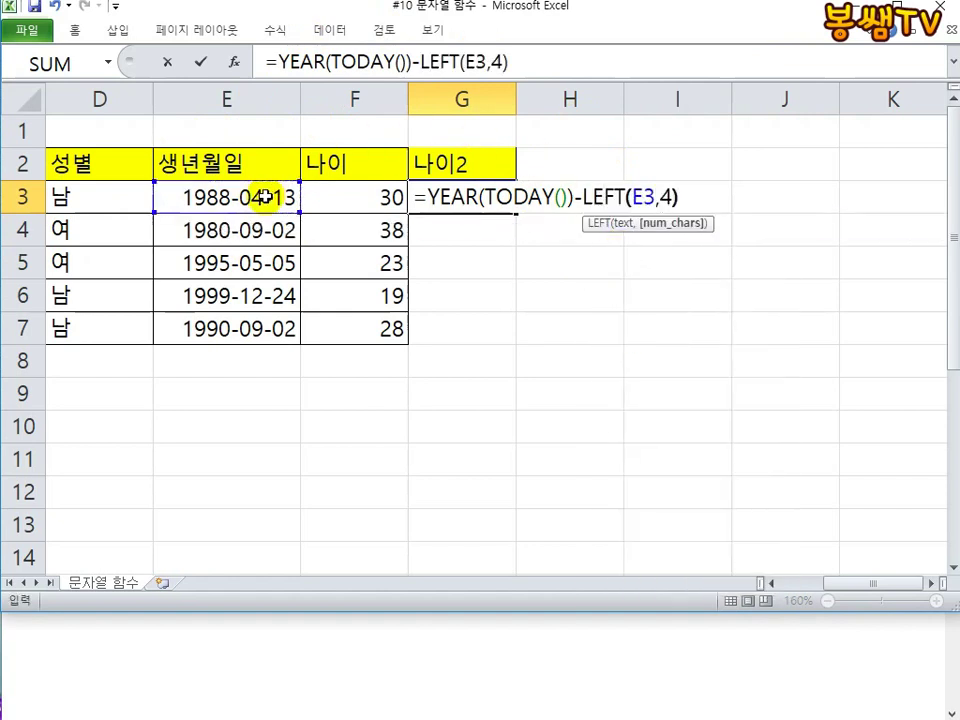
text(4))
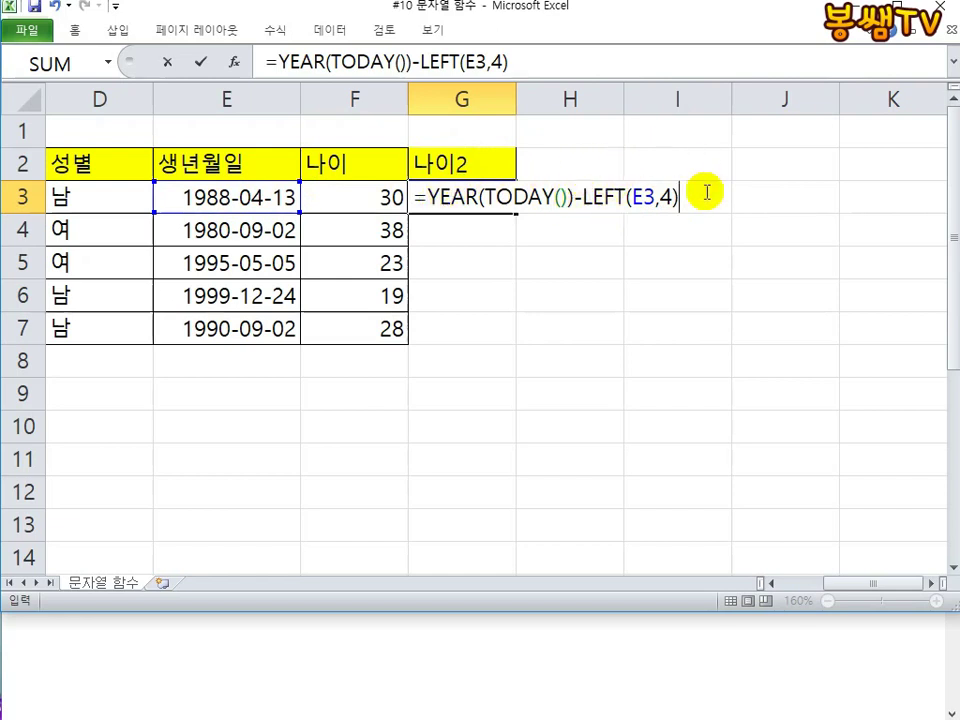
key(Return)
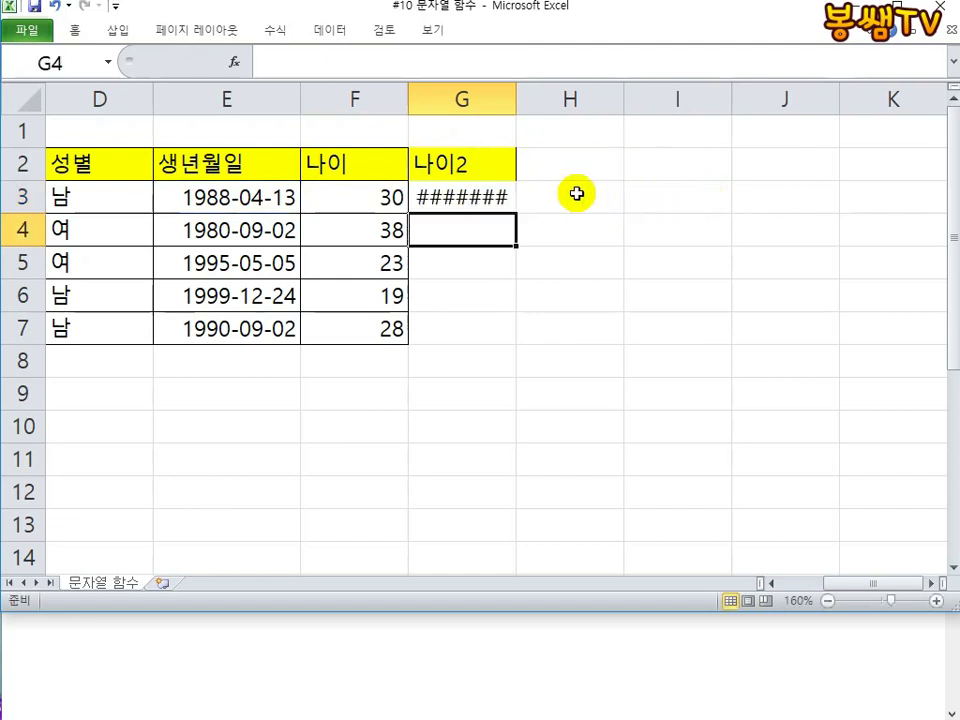
Resize column G to about the width of column E, drawing and clearing temporary red question marks beside it in between
mouse_move(462, 198)
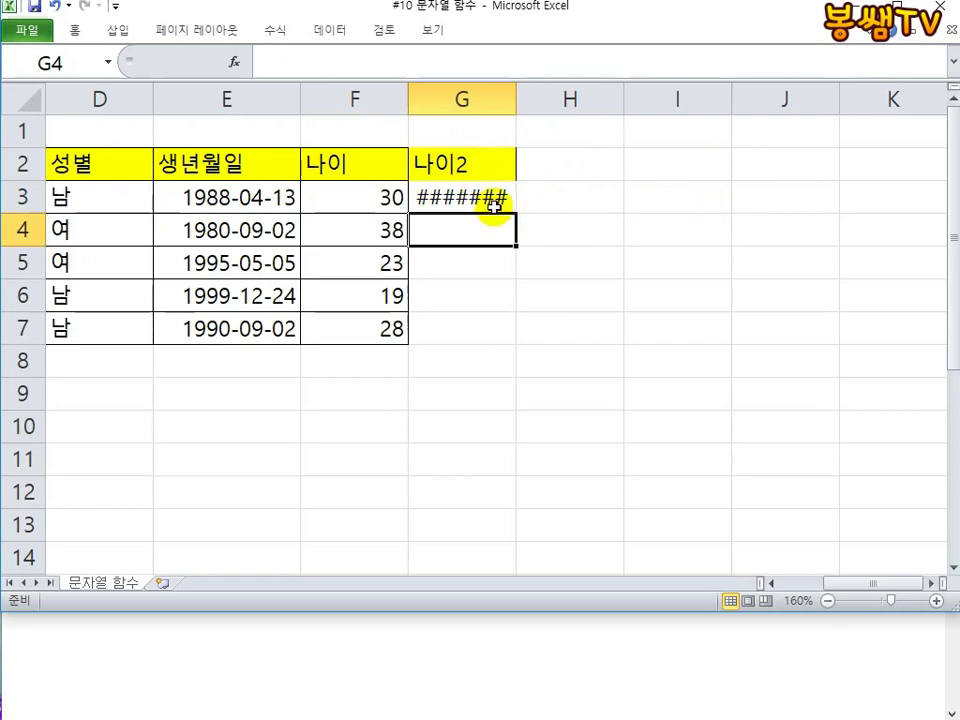
mouse_move(517, 93)
mouse_down()
mouse_move(799, 96)
mouse_move(840, 136)
mouse_up()
click(838, 170)
drag(867, 90, 887, 192)
mouse_move(875, 231)
mouse_down()
mouse_move(900, 246)
mouse_move(861, 295)
mouse_up()
click(867, 324)
drag(757, 12, 778, 304)
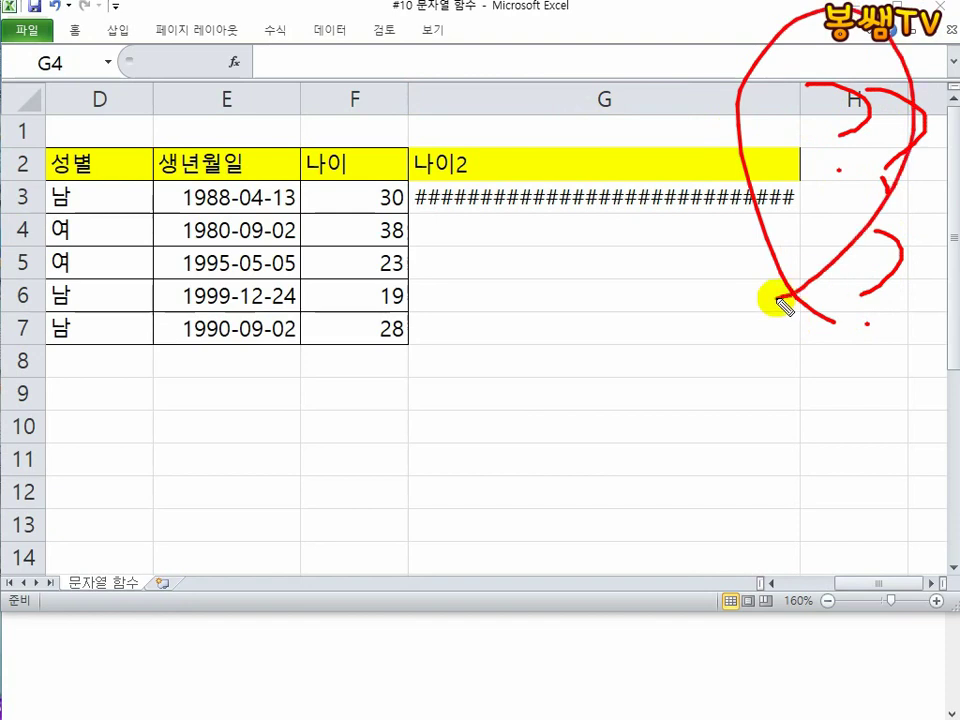
key(Escape)
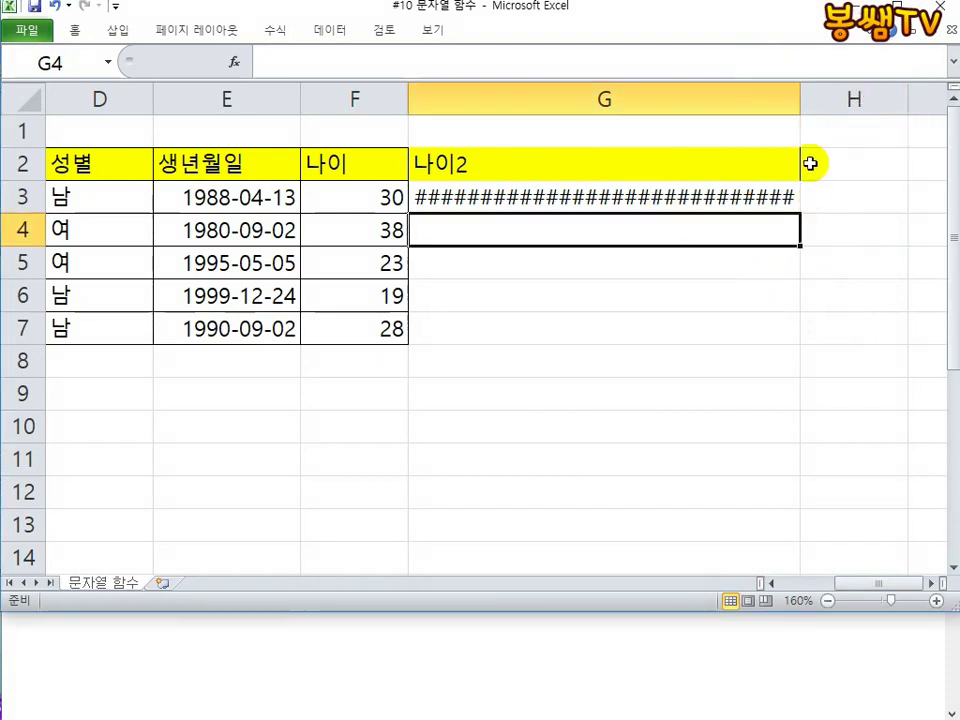
drag(804, 99, 553, 105)
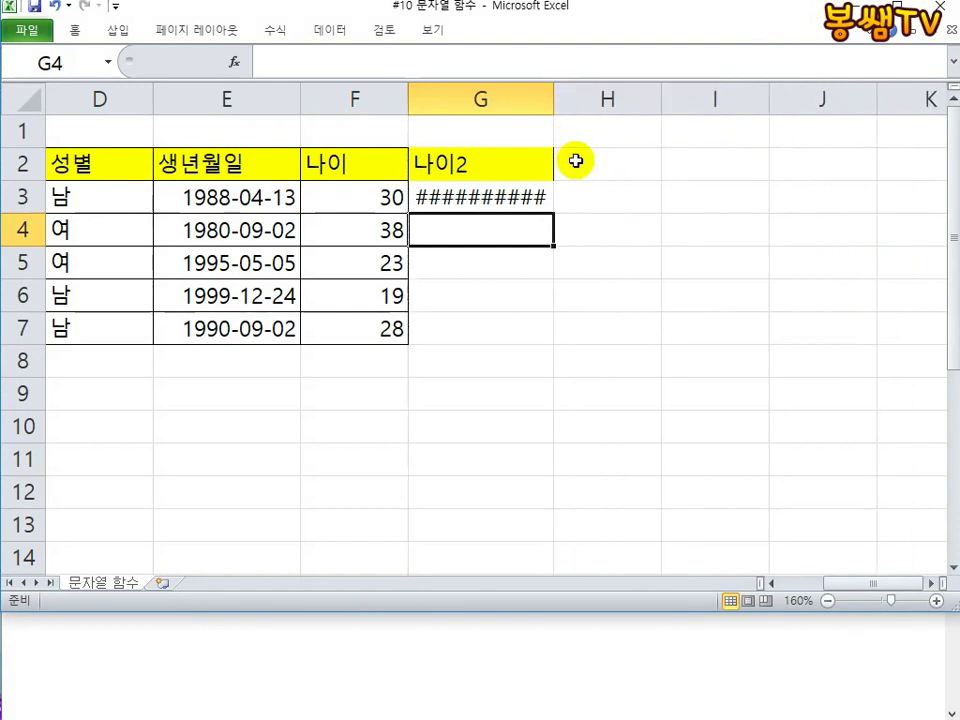
Highlight the parts of the G3 formula, copy LEFT(E3,4) from it, and leave the formula as it is
double_click(507, 199)
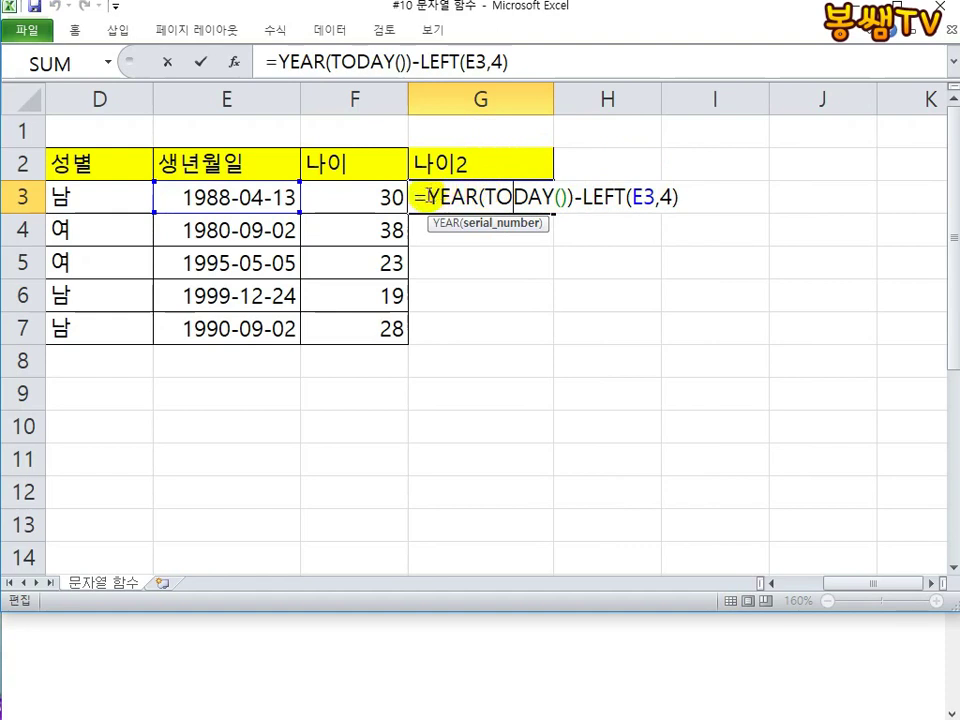
drag(424, 197, 707, 197)
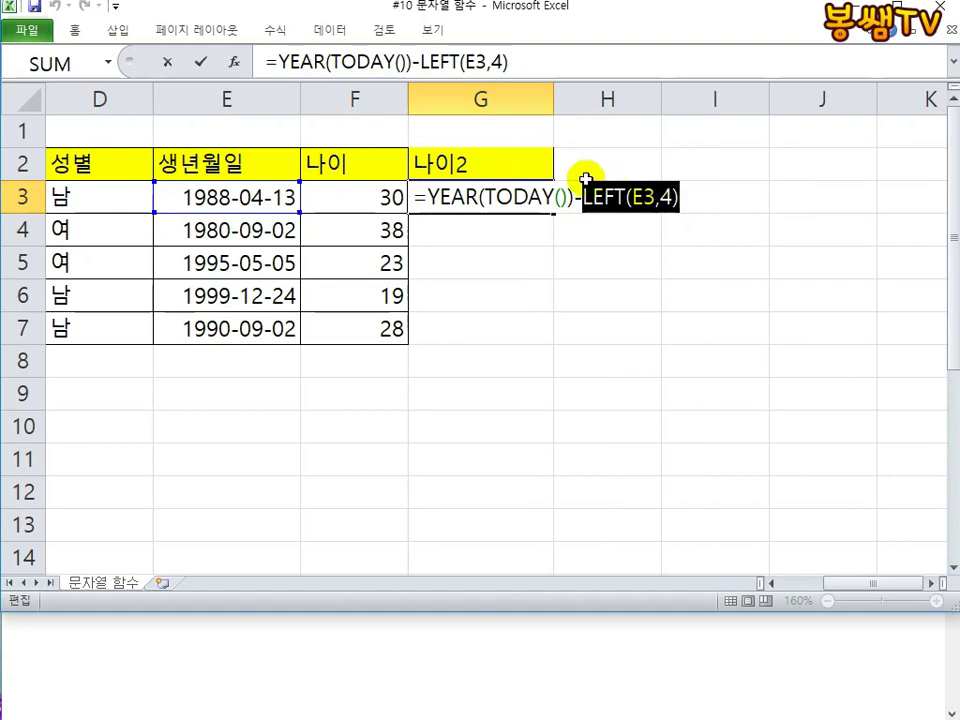
drag(578, 197, 433, 197)
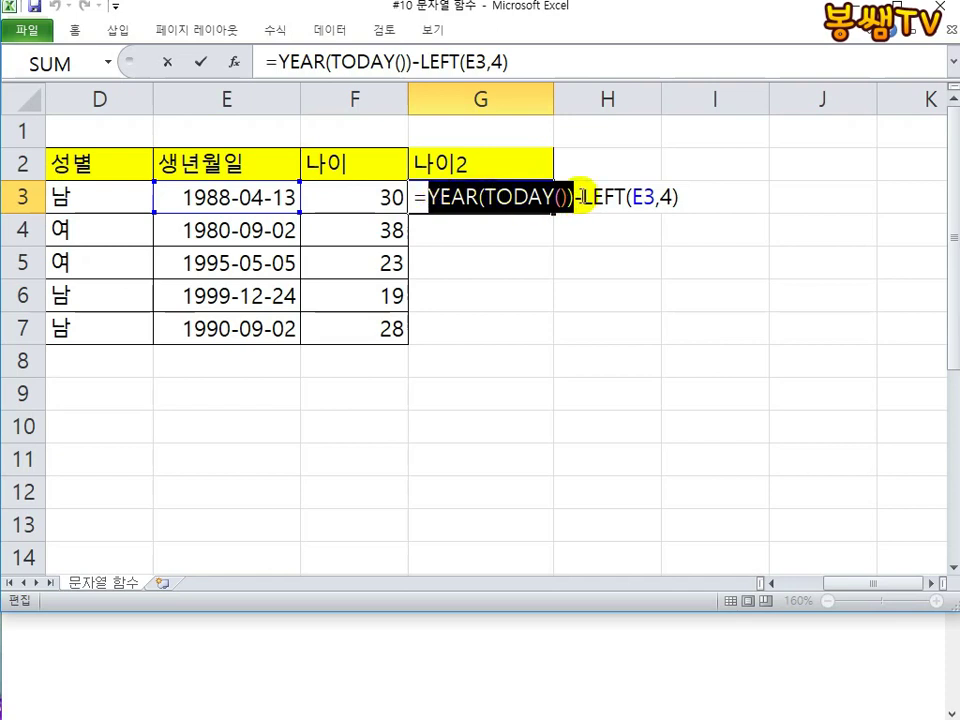
drag(578, 197, 699, 197)
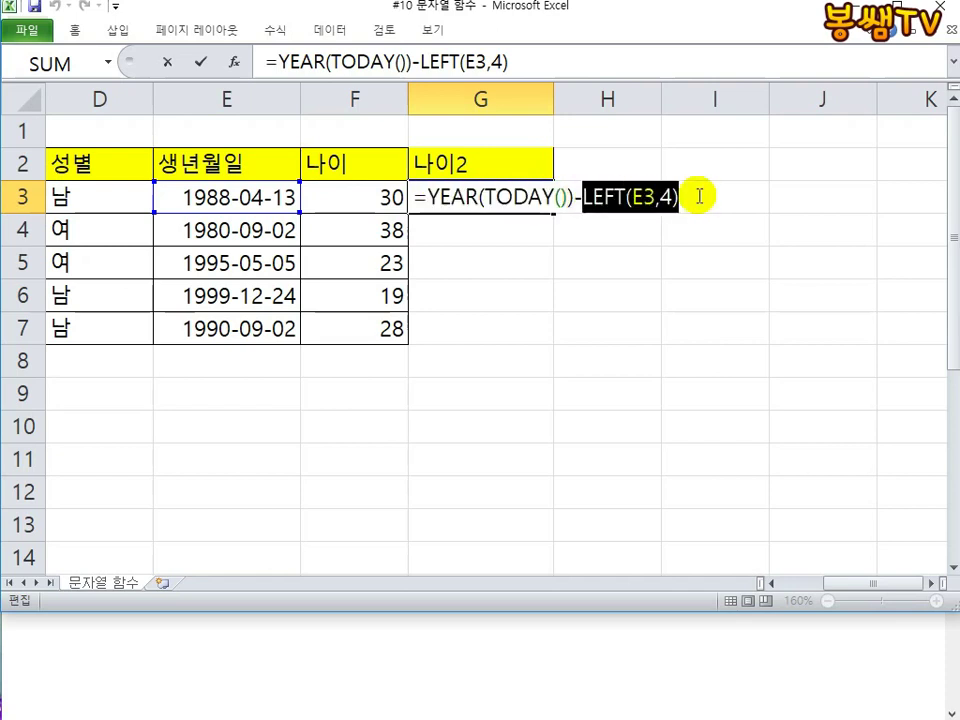
right_click(617, 197)
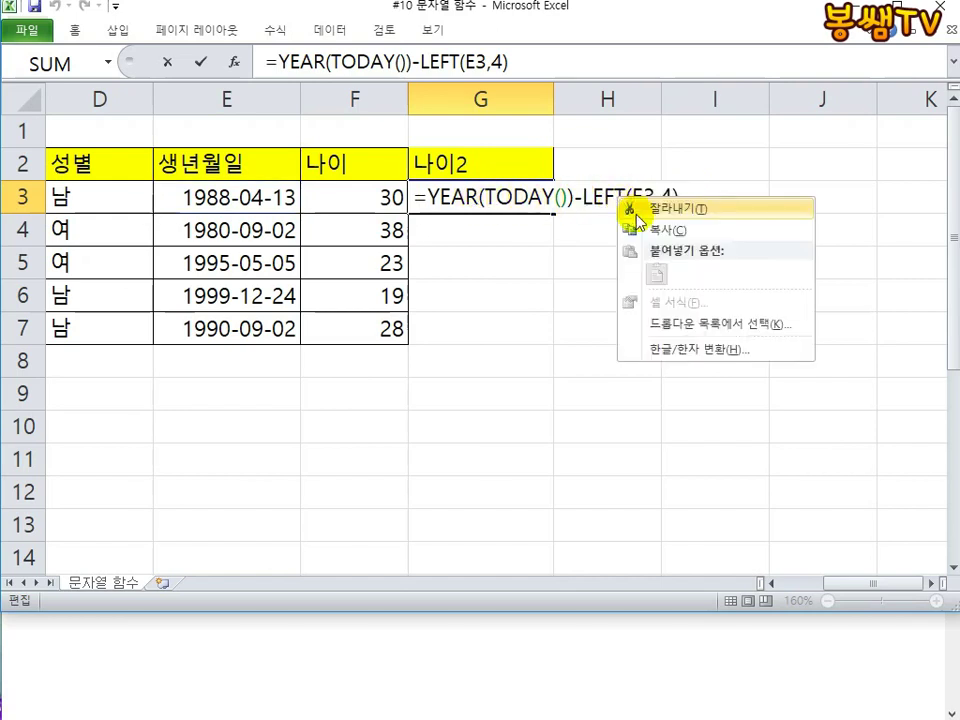
click(628, 229)
key(Escape)
Enter =LEFT(E3,4) in H5 by pasting the copied part after an equals sign, and check that cell
click(593, 262)
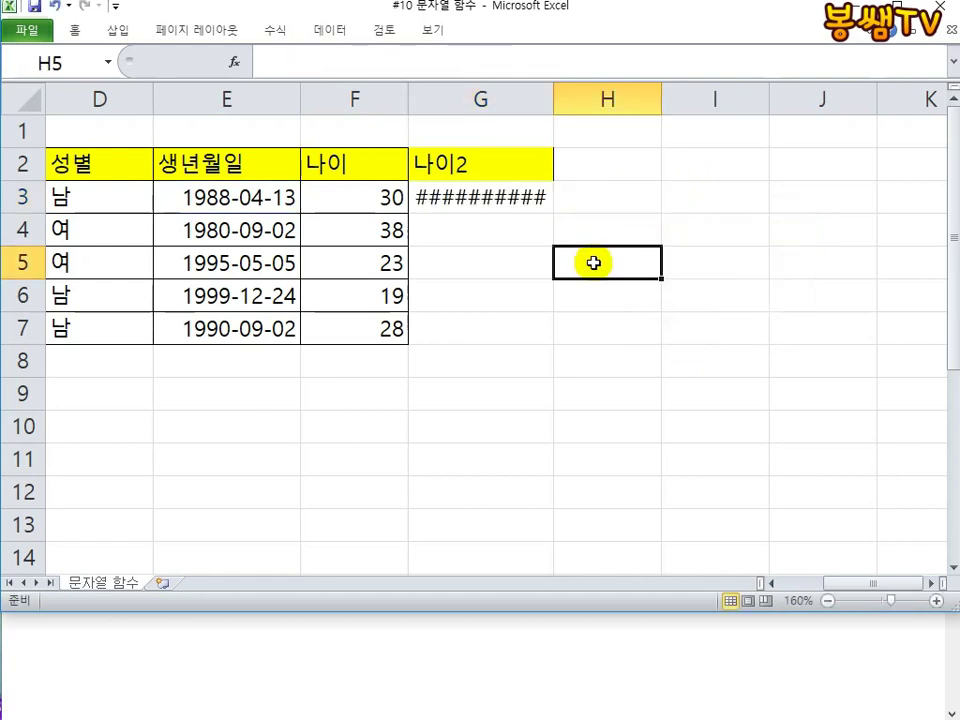
text(=)
right_click(594, 268)
click(628, 341)
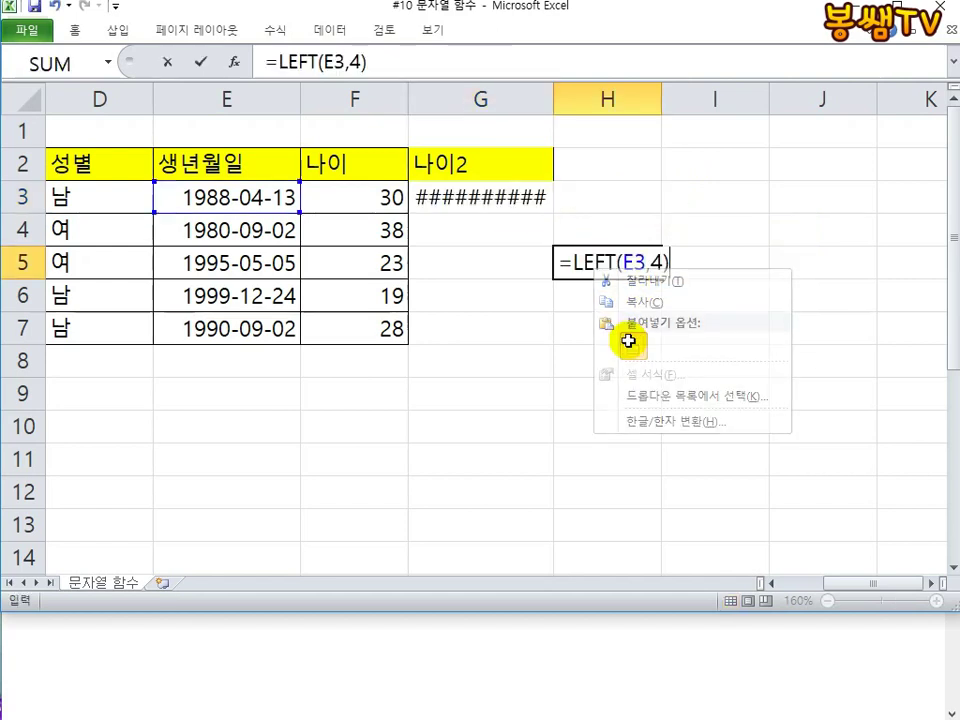
click(601, 289)
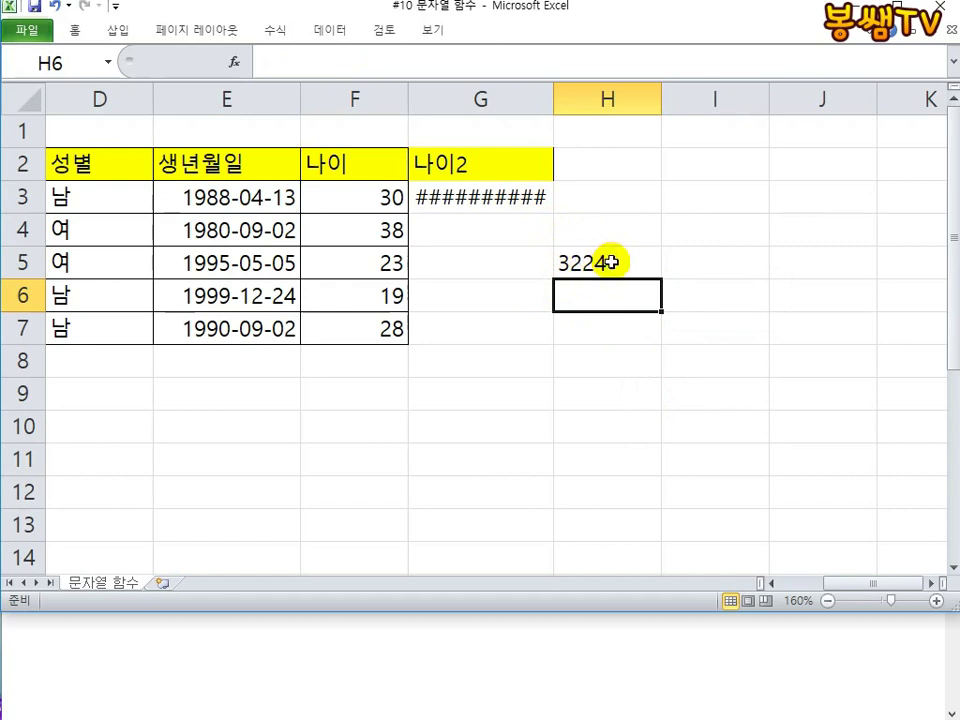
click(609, 262)
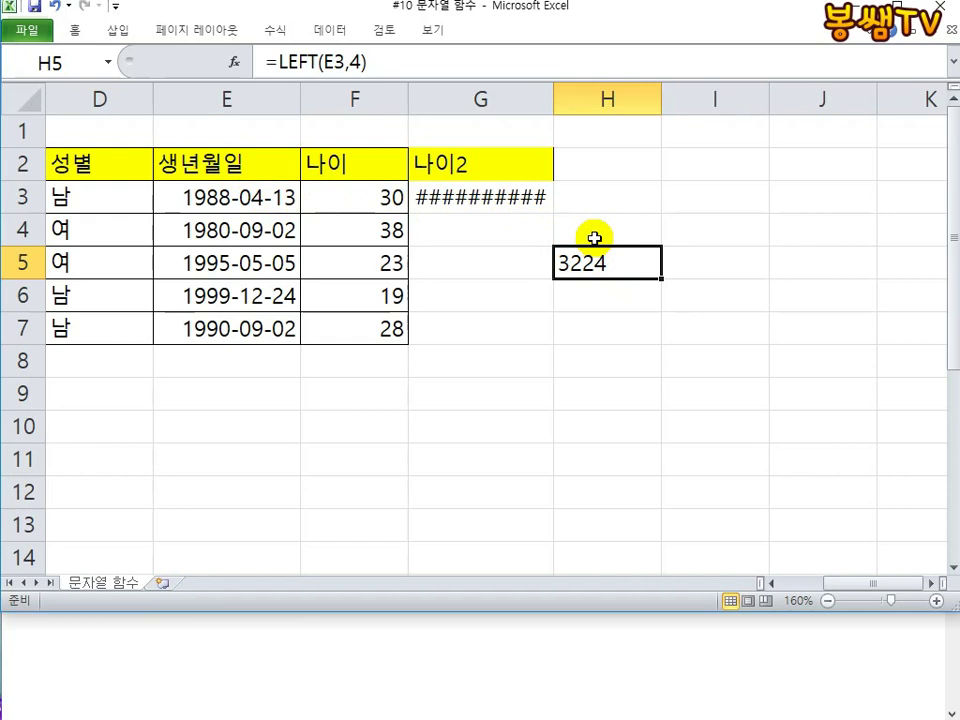
Replace LEFT(E3,4) with YEAR(E3) in the G3 formula, making it =YEAR(TODAY())-YEAR(E3)
click(525, 199)
double_click(572, 197)
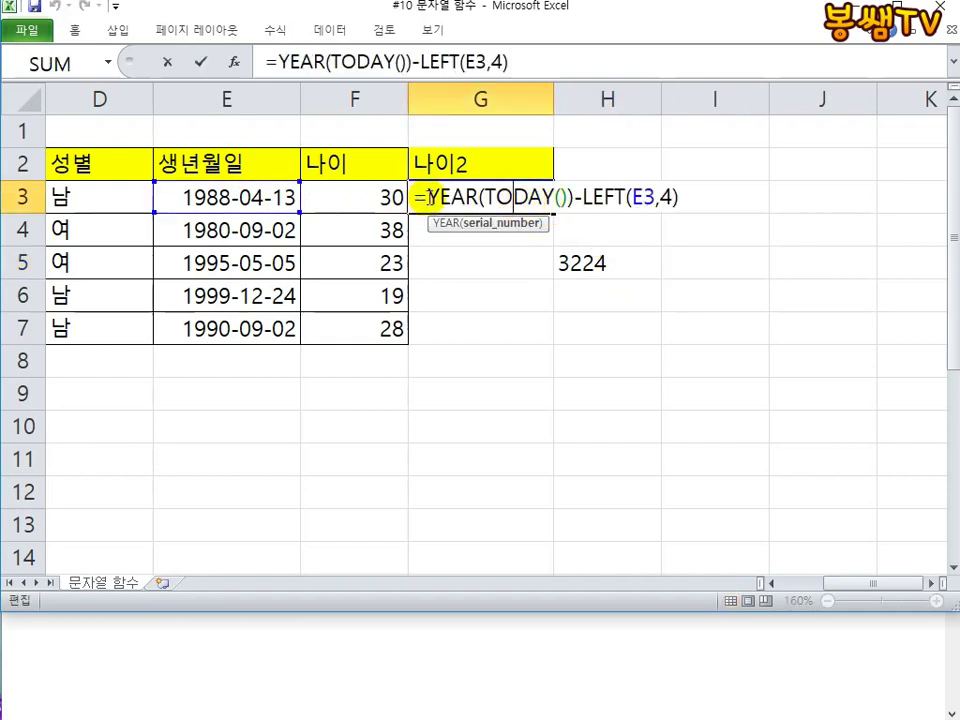
drag(429, 197, 572, 208)
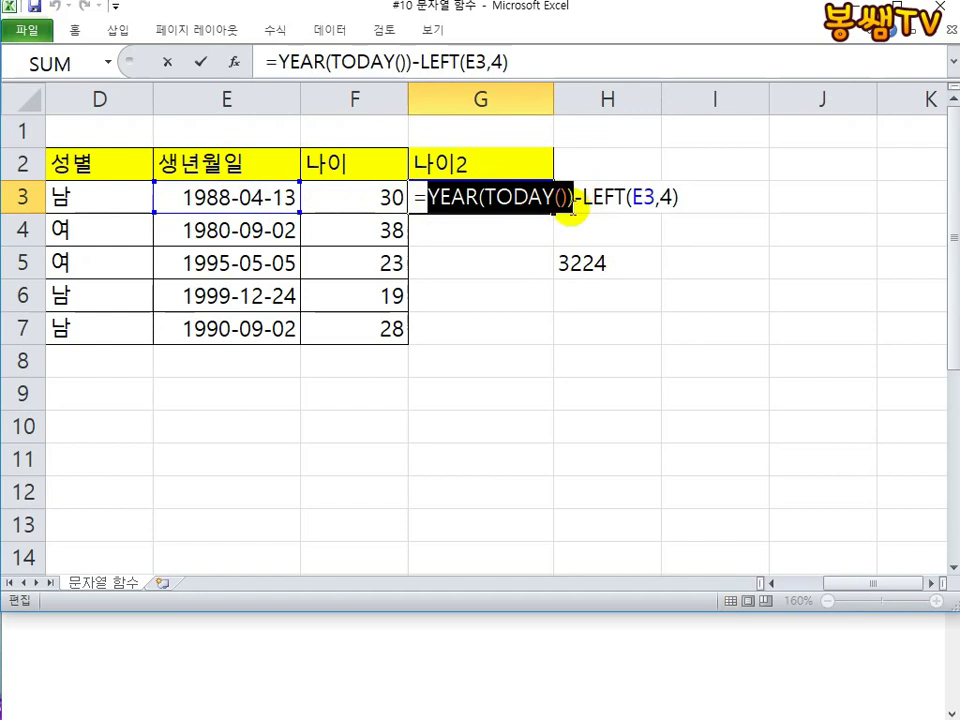
drag(485, 197, 567, 197)
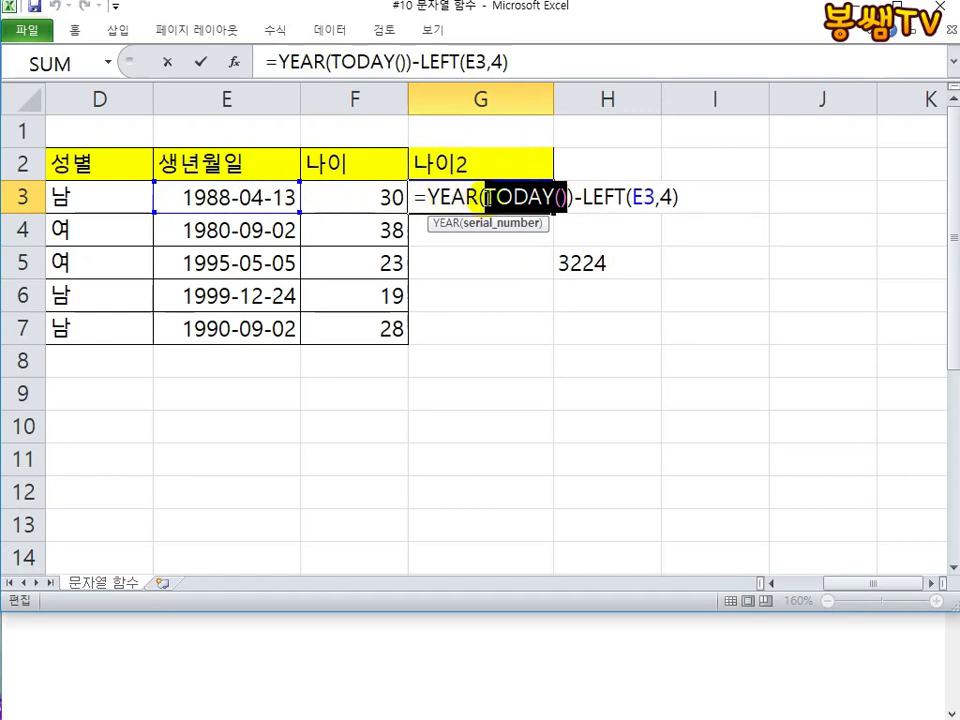
drag(584, 197, 660, 196)
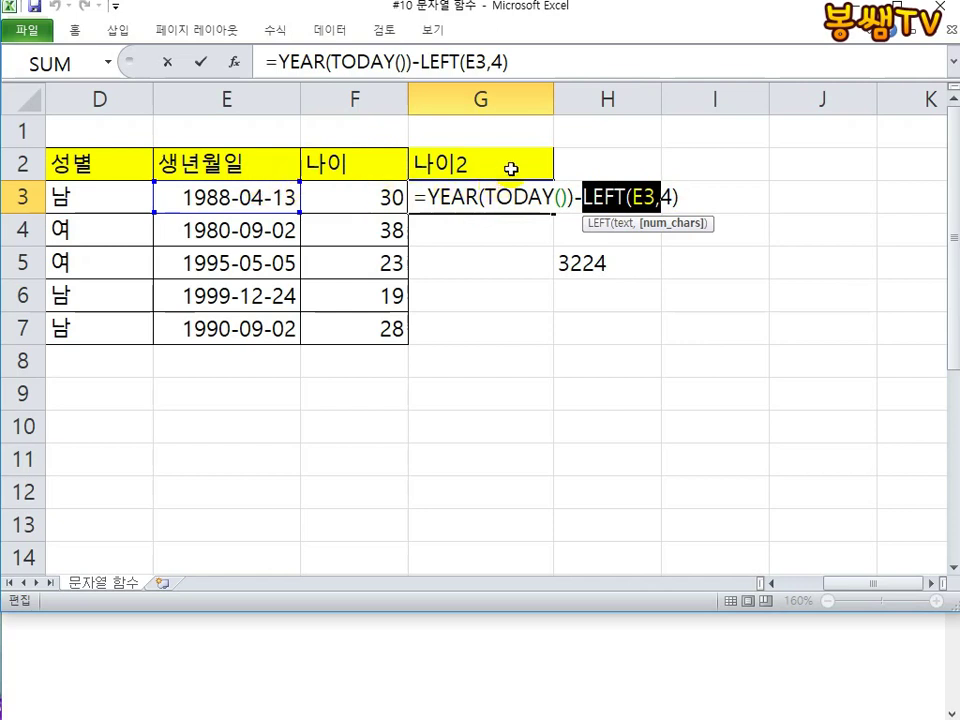
key(Delete)
key(Delete)
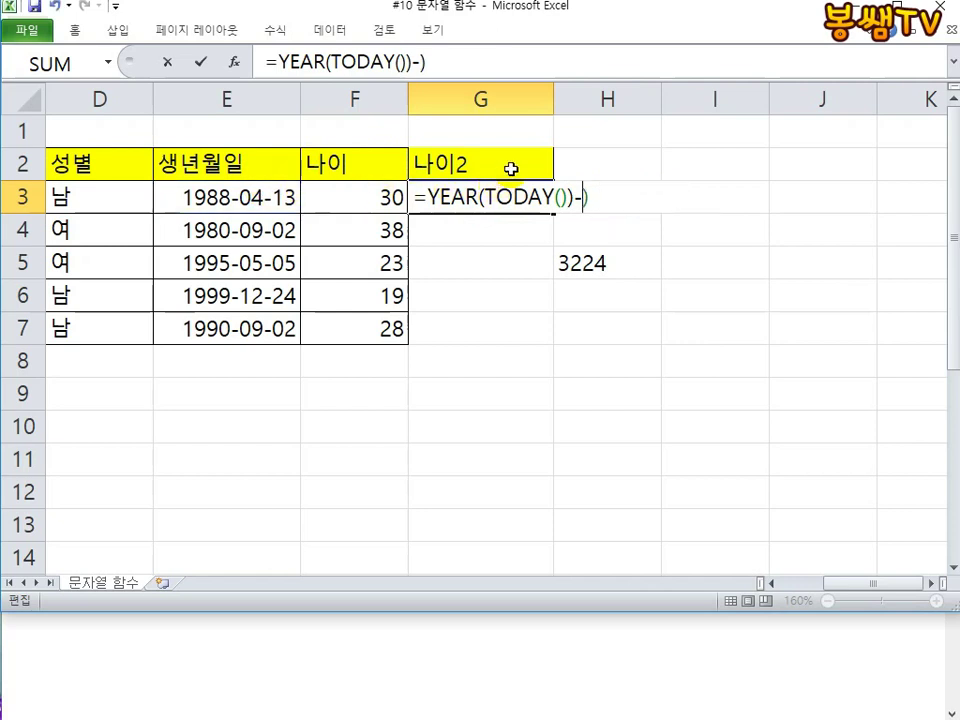
text(YEAR()
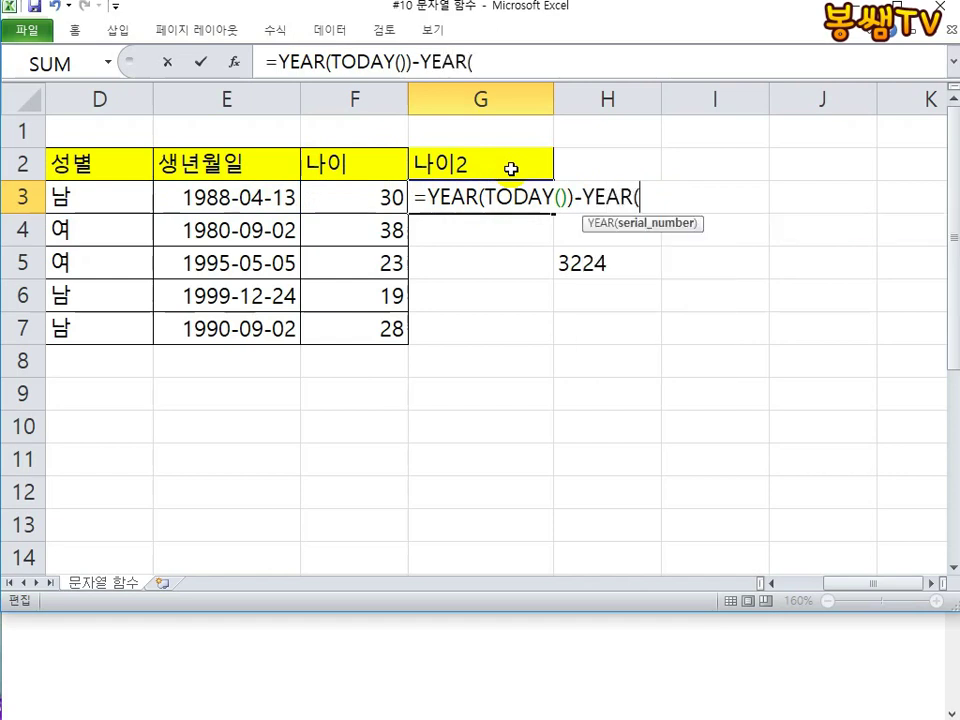
click(251, 196)
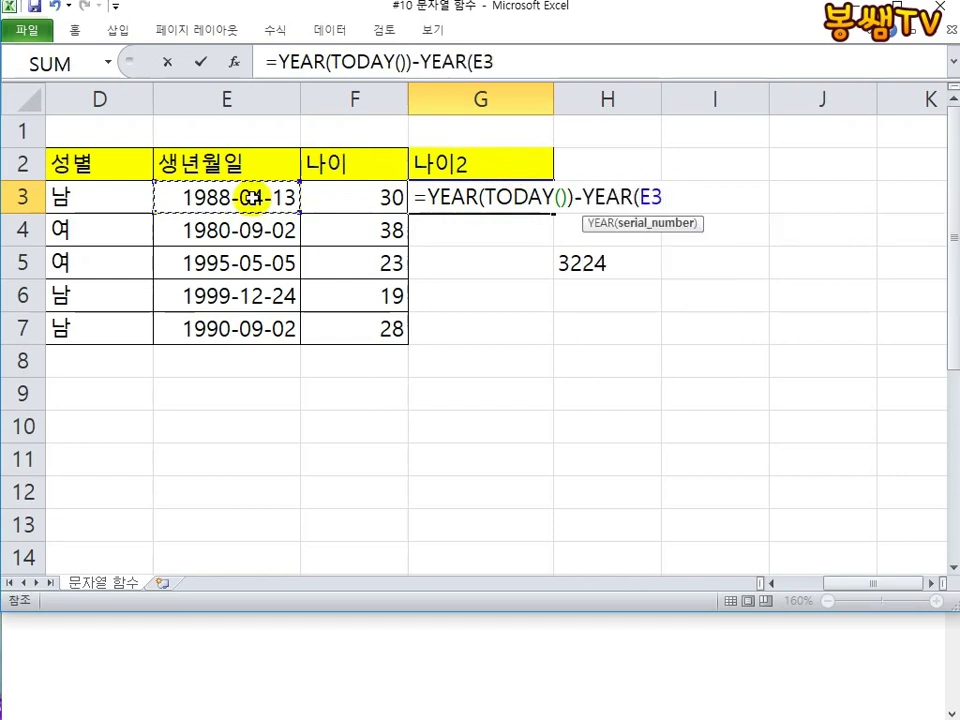
text())
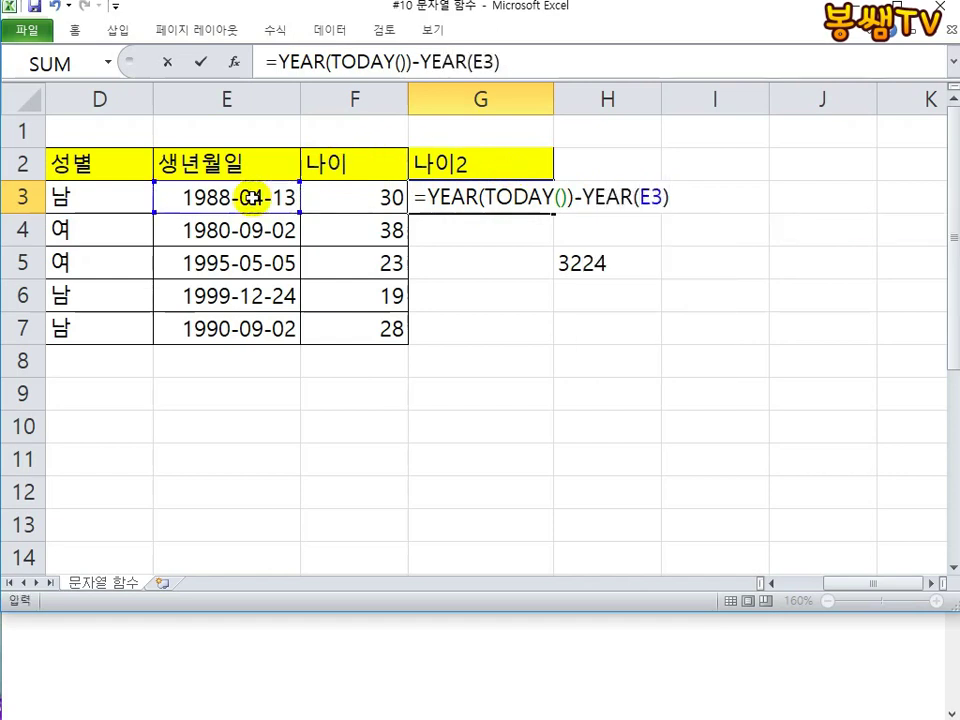
key(Return)
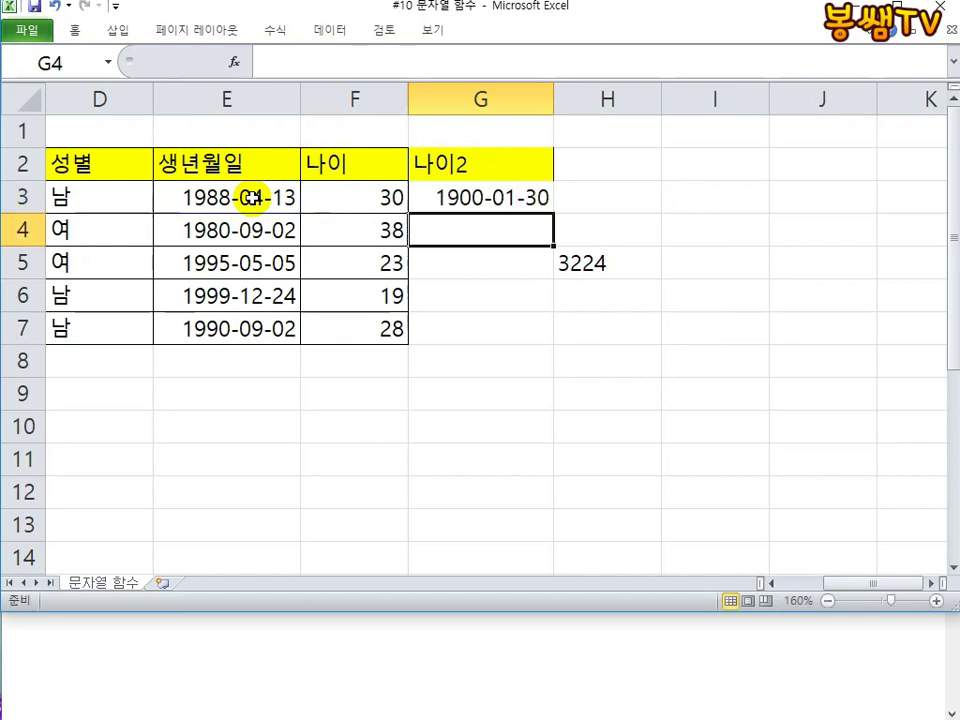
Set the number format of the age formula in G3 to Number (숫자)
click(520, 196)
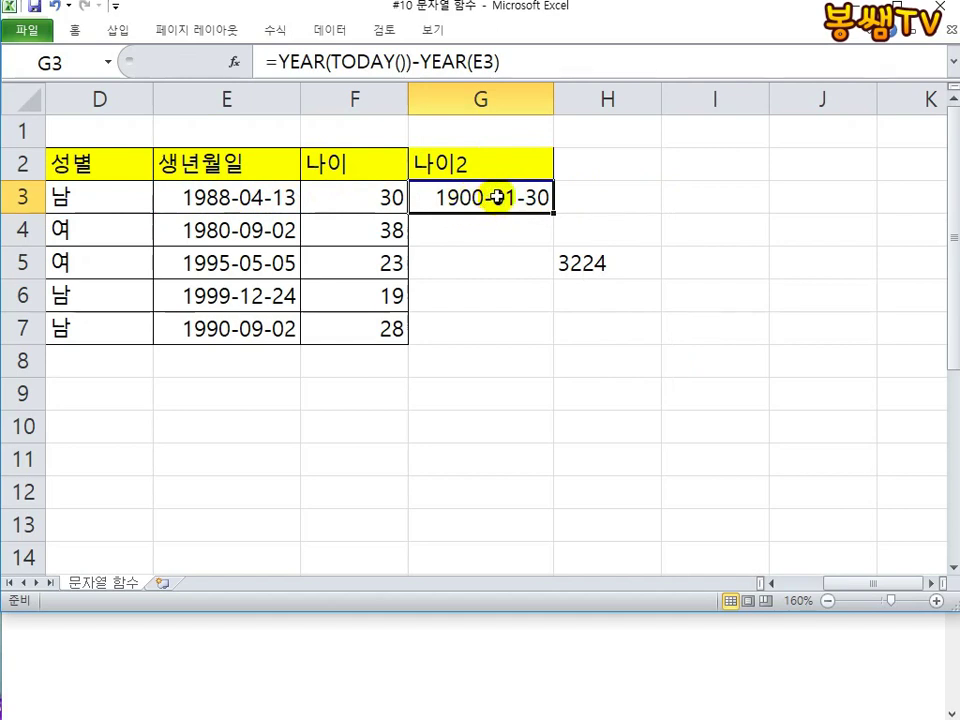
double_click(75, 30)
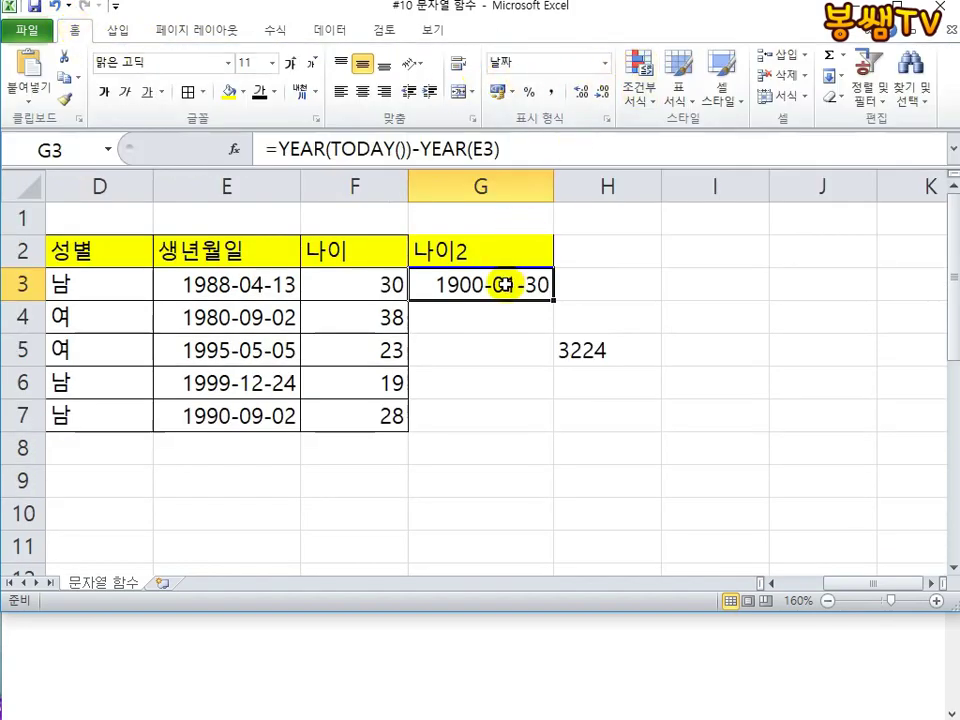
click(606, 66)
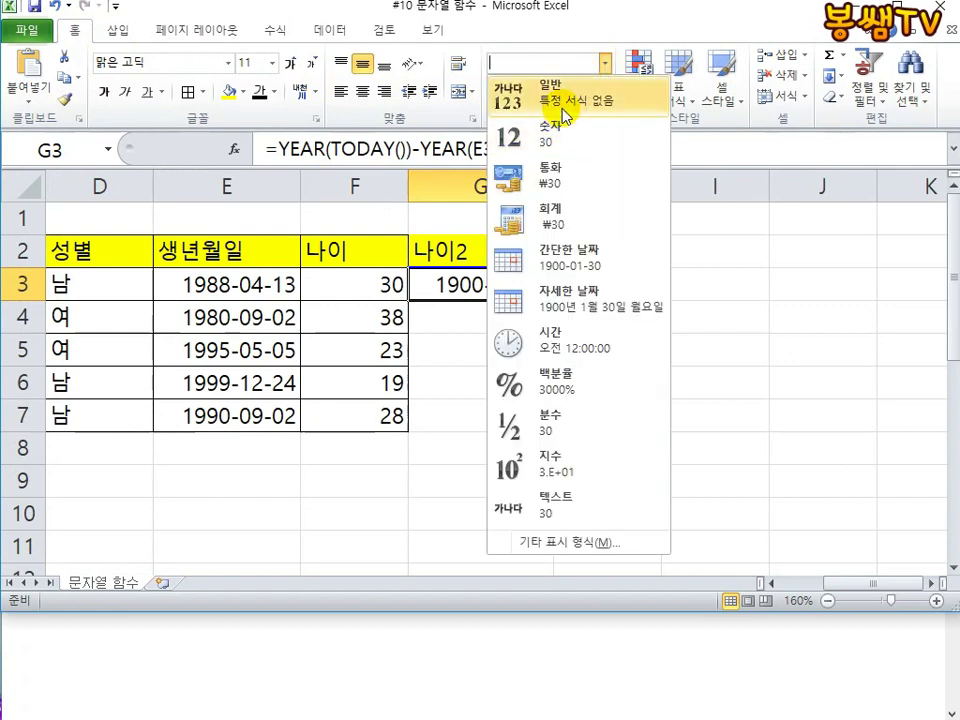
click(558, 139)
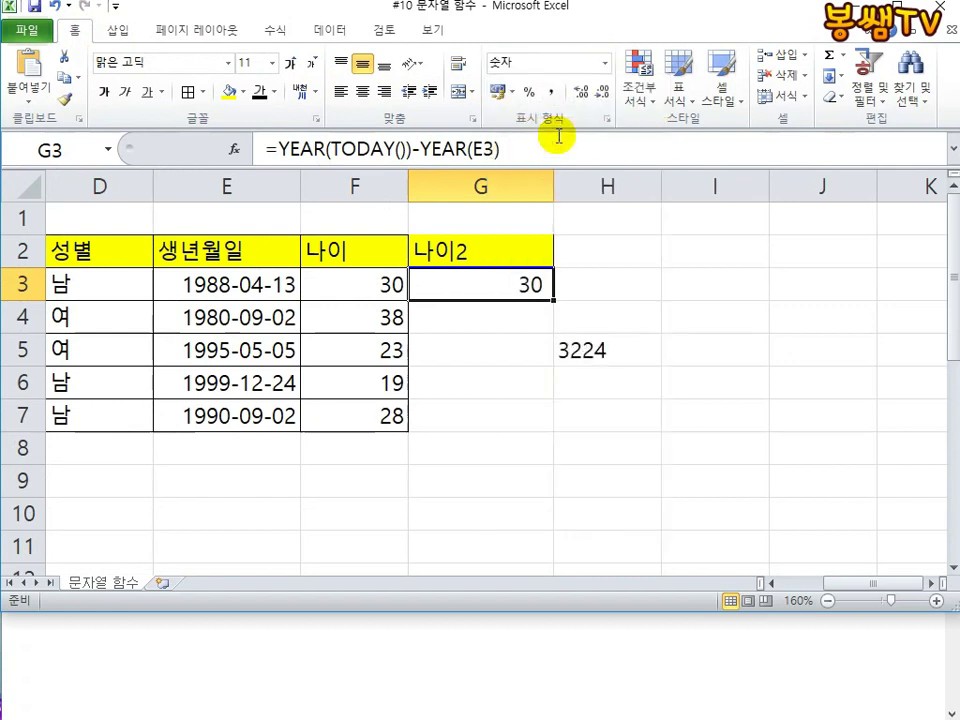
Fill the G3 age formula down to G7, and inspect the formula in G3 without changing it
drag(554, 298, 527, 426)
double_click(529, 286)
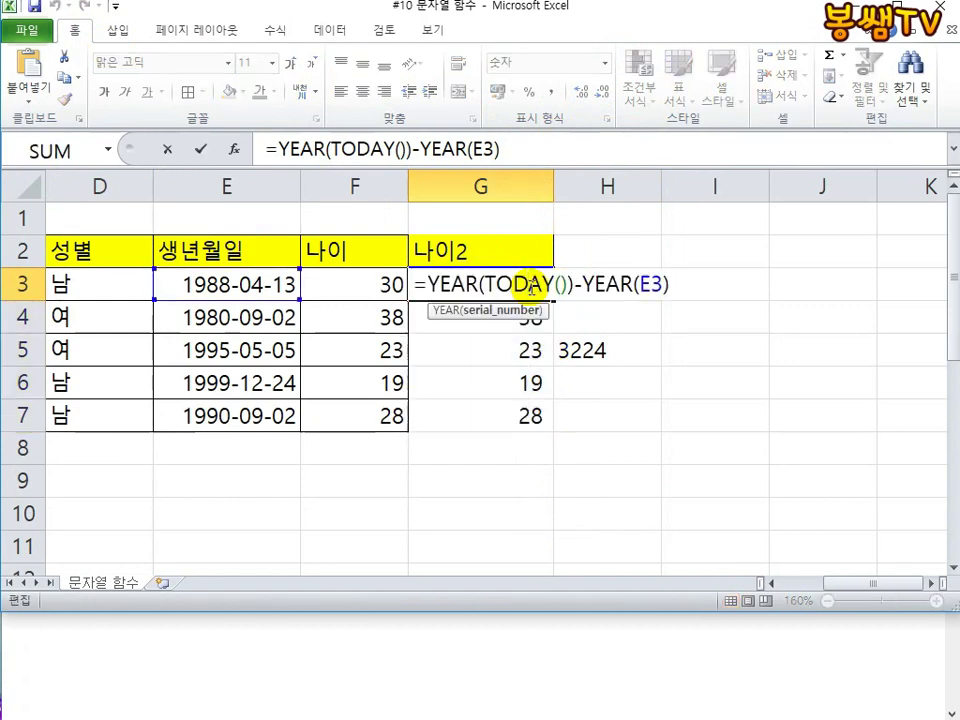
key(Escape)
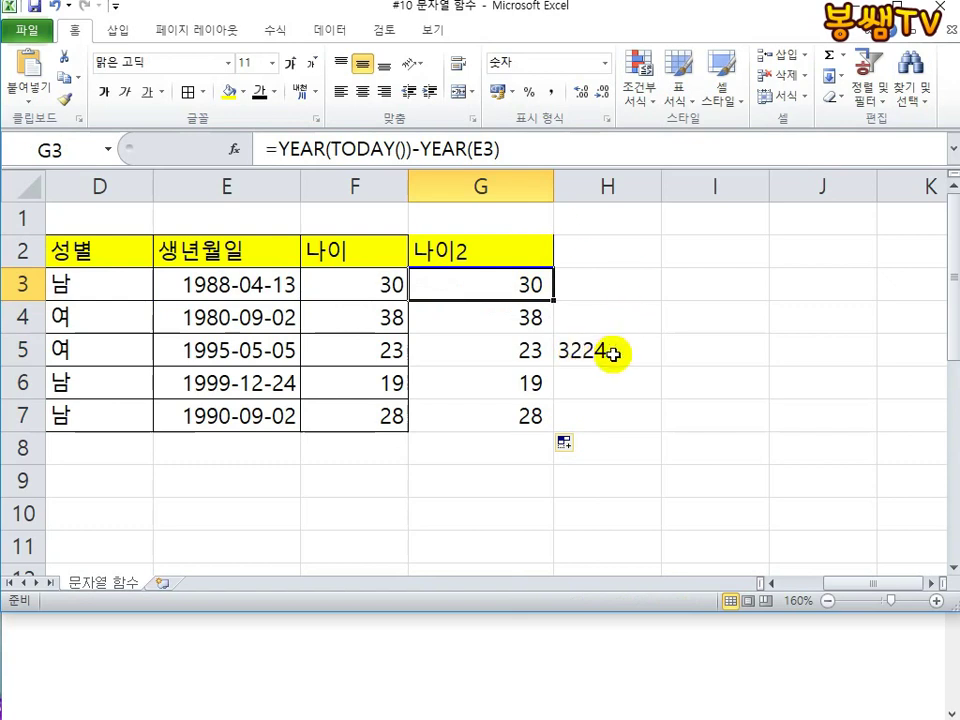
Check the LEFT formula in H5, and set the number format of birth date cell E3 to General (일반)
click(593, 353)
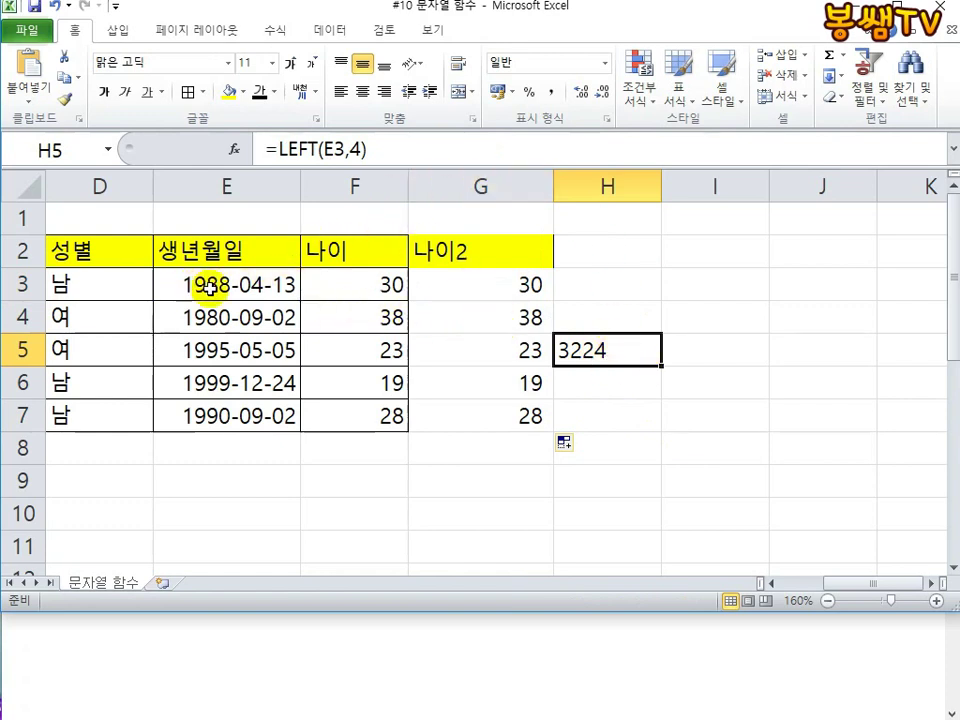
click(268, 284)
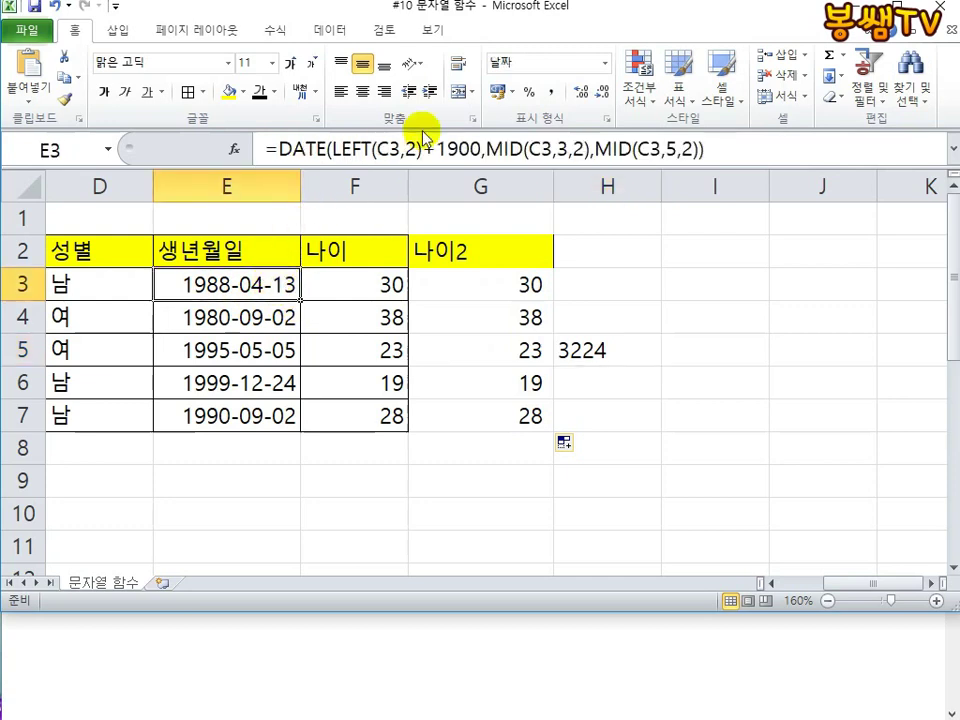
click(606, 65)
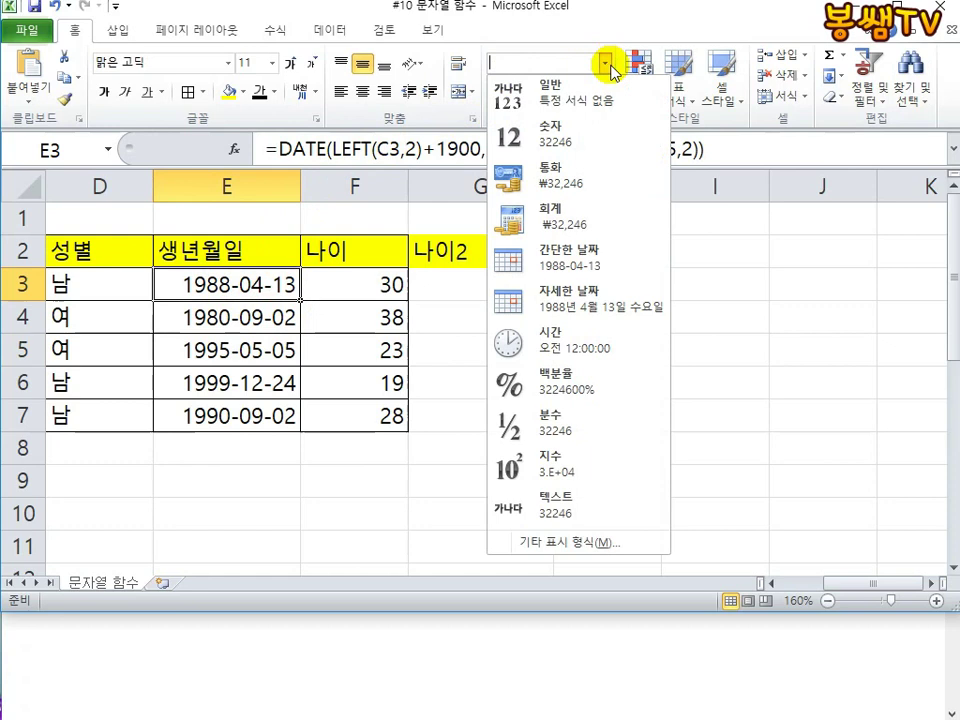
click(554, 100)
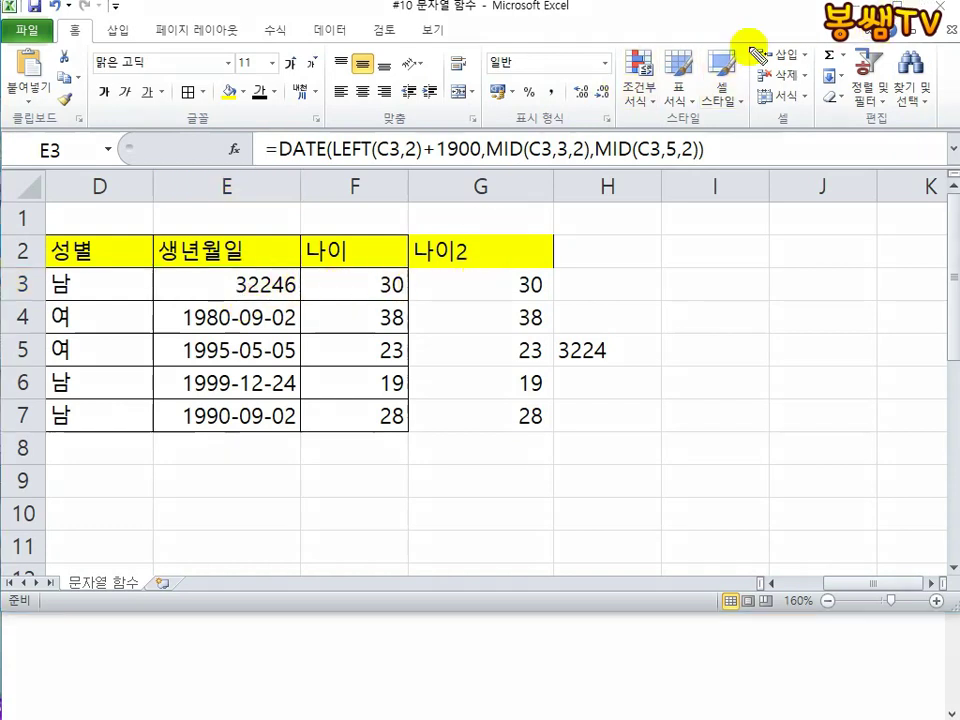
Write a temporary red handwritten list numbered 1 to 4 over columns E and F
drag(300, 18, 290, 60)
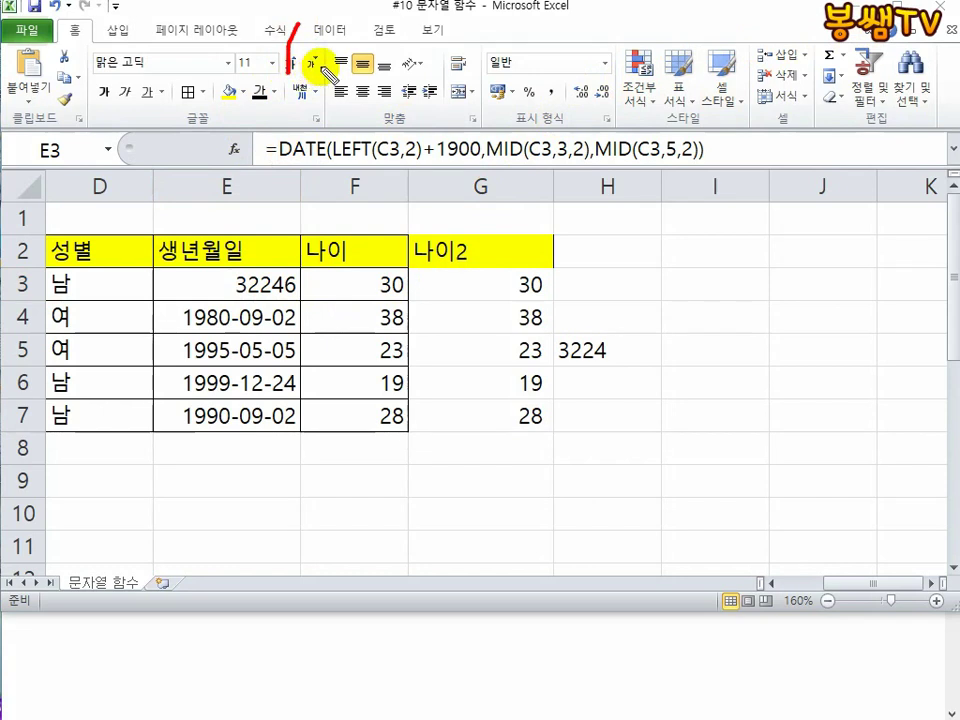
click(314, 68)
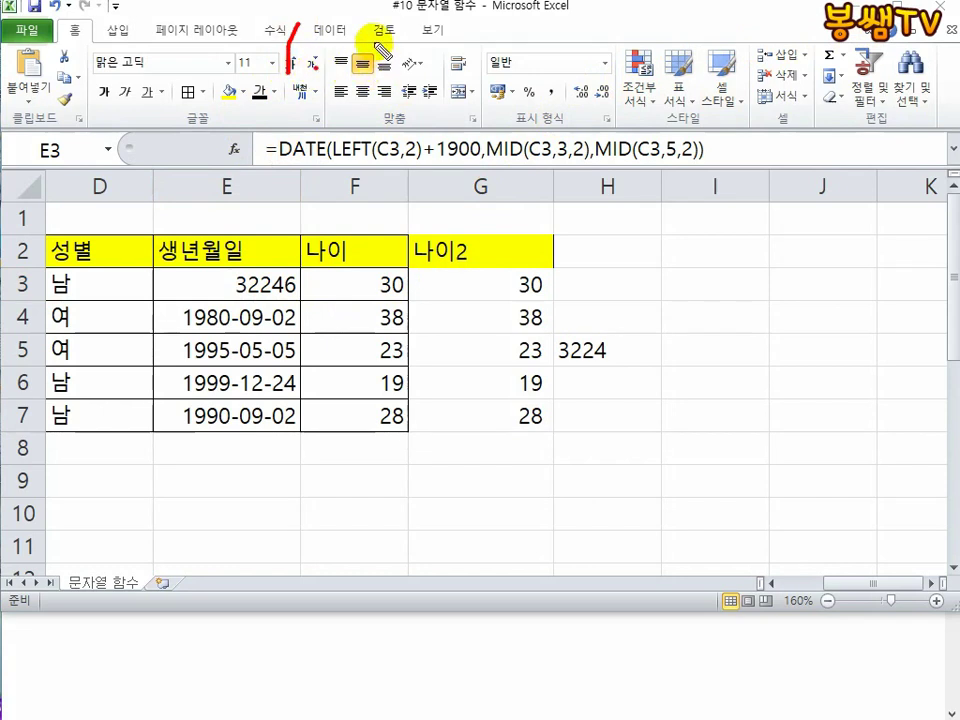
mouse_move(356, 36)
mouse_down()
mouse_move(368, 14)
mouse_move(395, 36)
mouse_up()
mouse_move(333, 45)
mouse_down()
mouse_move(418, 45)
mouse_move(285, 122)
mouse_move(317, 161)
mouse_move(440, 177)
mouse_move(424, 190)
mouse_up()
drag(387, 180, 443, 210)
drag(269, 210, 266, 252)
click(314, 262)
mouse_move(356, 222)
mouse_down()
mouse_move(345, 255)
mouse_move(352, 265)
mouse_up()
mouse_move(352, 265)
mouse_down()
mouse_move(402, 268)
mouse_move(438, 256)
mouse_up()
drag(375, 280, 432, 300)
mouse_move(248, 338)
mouse_down()
mouse_move(232, 368)
mouse_move(305, 370)
mouse_up()
drag(272, 345, 274, 402)
click(335, 396)
mouse_move(349, 315)
mouse_down()
mouse_move(379, 341)
mouse_move(369, 349)
mouse_up()
drag(388, 331, 410, 355)
mouse_move(362, 365)
mouse_down()
mouse_move(432, 367)
mouse_move(392, 419)
mouse_up()
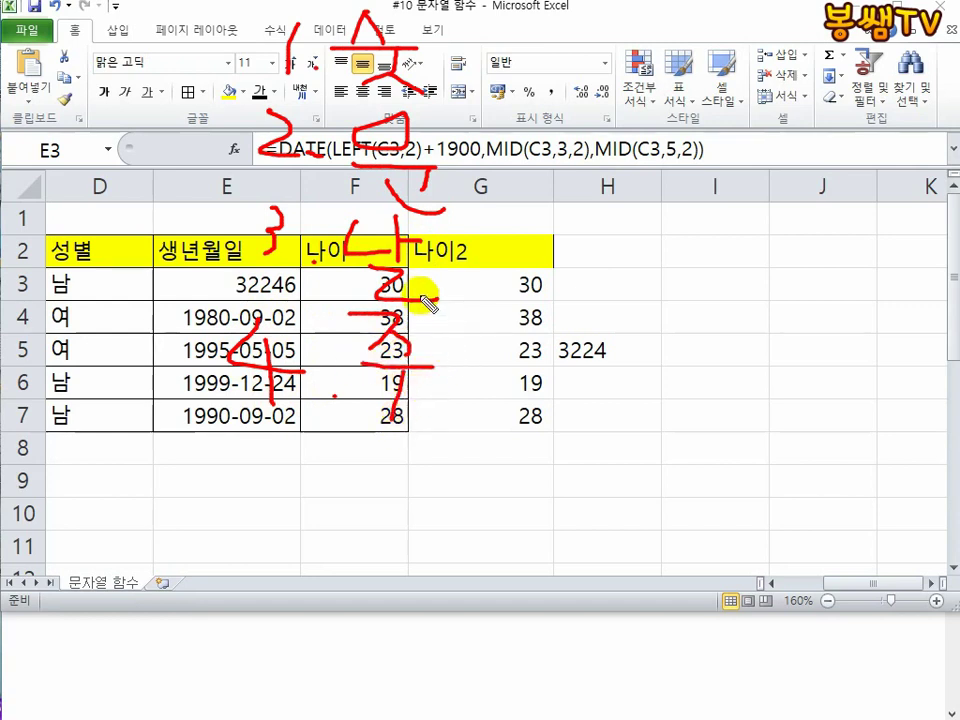
Box item 3 and circle item 1 of the handwritten list, link them with red lines, and clear the whole drawing
mouse_move(476, 322)
mouse_down()
mouse_move(235, 317)
mouse_move(253, 189)
mouse_move(502, 204)
mouse_move(415, 333)
mouse_up()
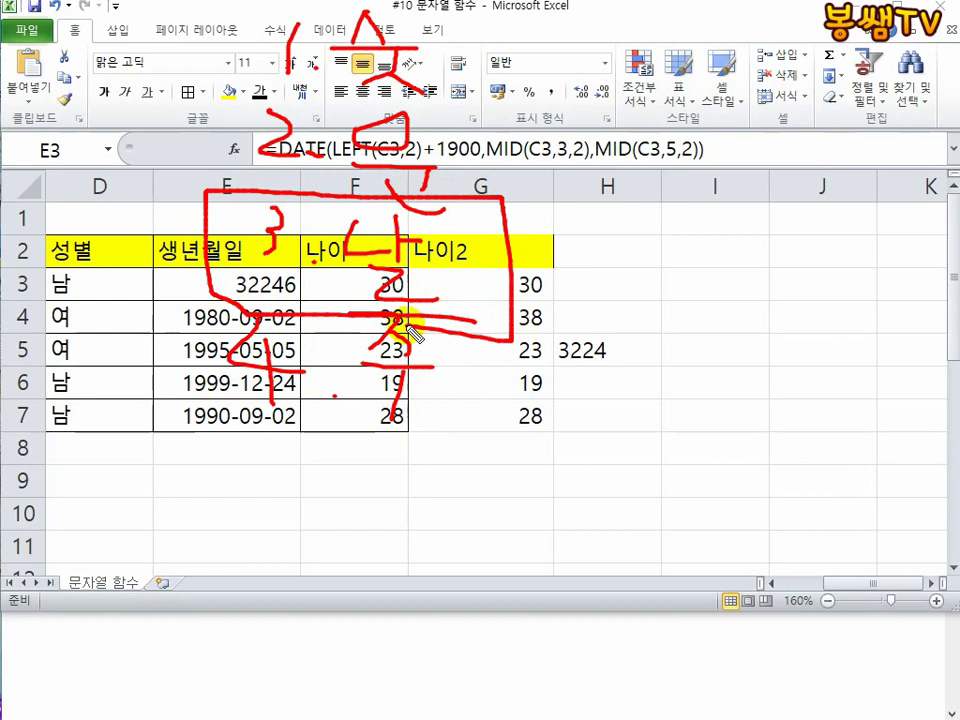
drag(458, 268, 574, 268)
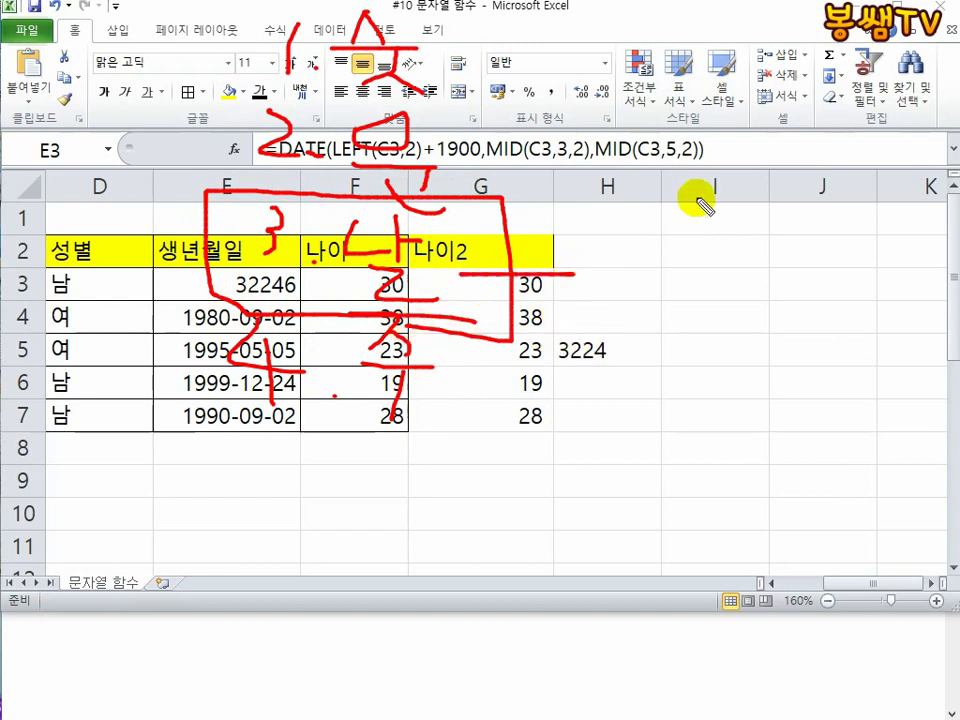
mouse_move(660, 162)
mouse_down()
mouse_move(761, 189)
mouse_move(640, 163)
mouse_up()
drag(663, 185, 671, 317)
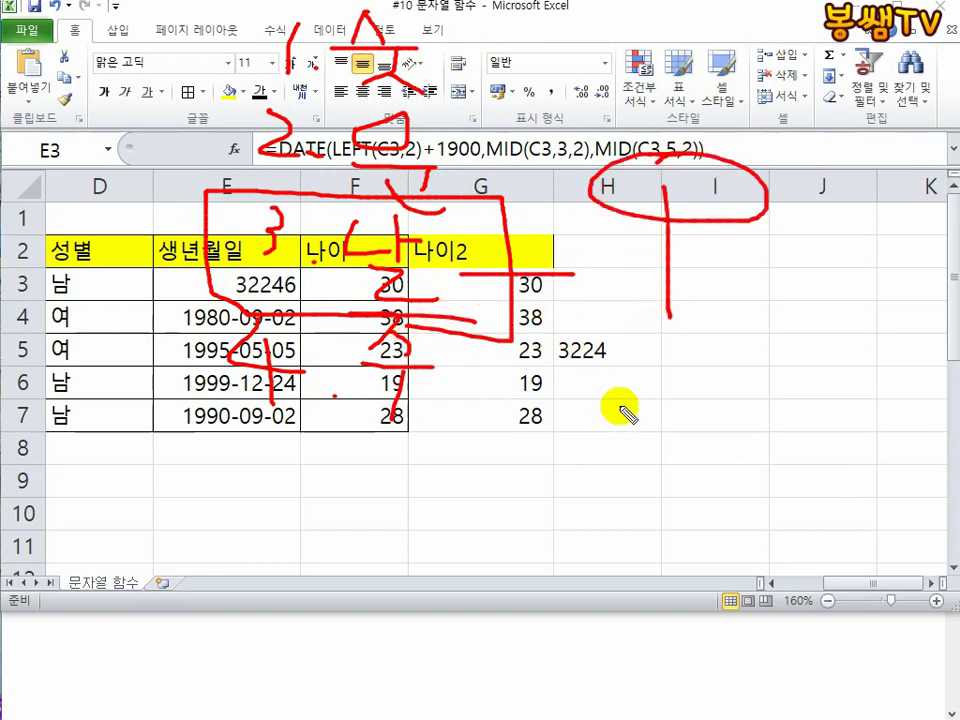
mouse_move(257, 94)
mouse_down()
mouse_move(445, 55)
mouse_move(422, 47)
mouse_move(579, 90)
mouse_move(561, 250)
mouse_move(517, 248)
mouse_move(546, 283)
mouse_move(553, 231)
mouse_move(503, 265)
mouse_up()
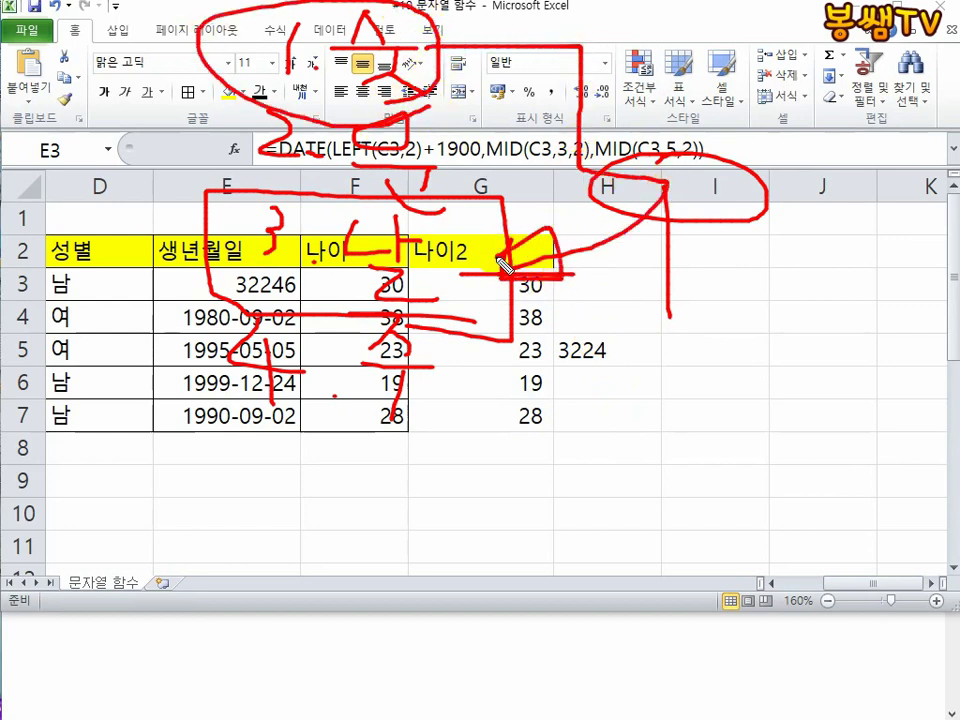
key(Escape)
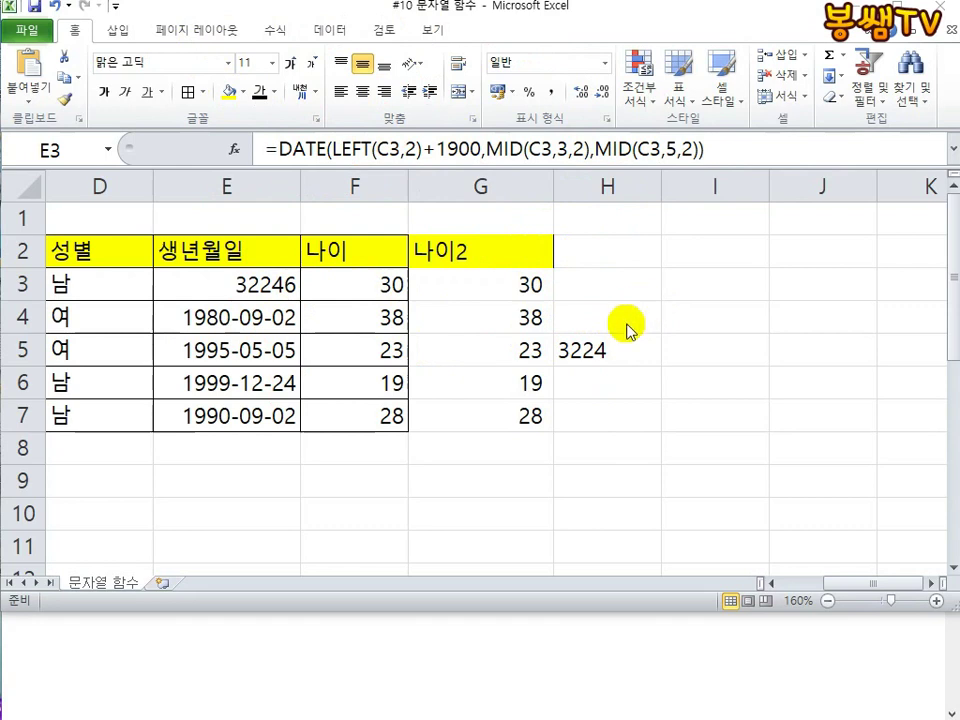
Enter the date 2018-4-26 in G9 and select that cell again
click(594, 355)
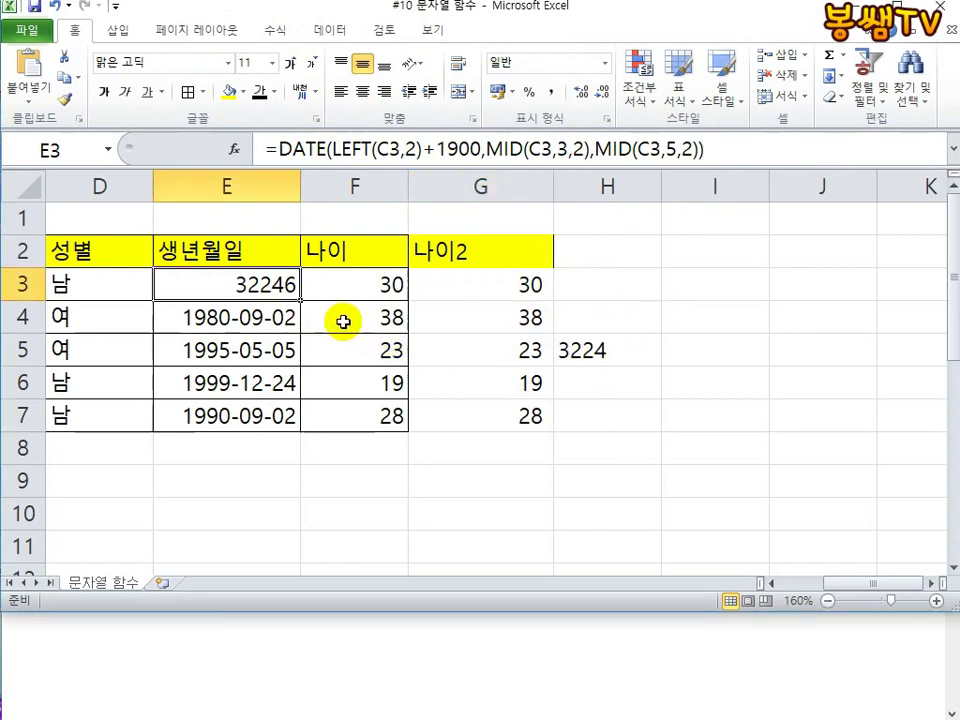
click(475, 480)
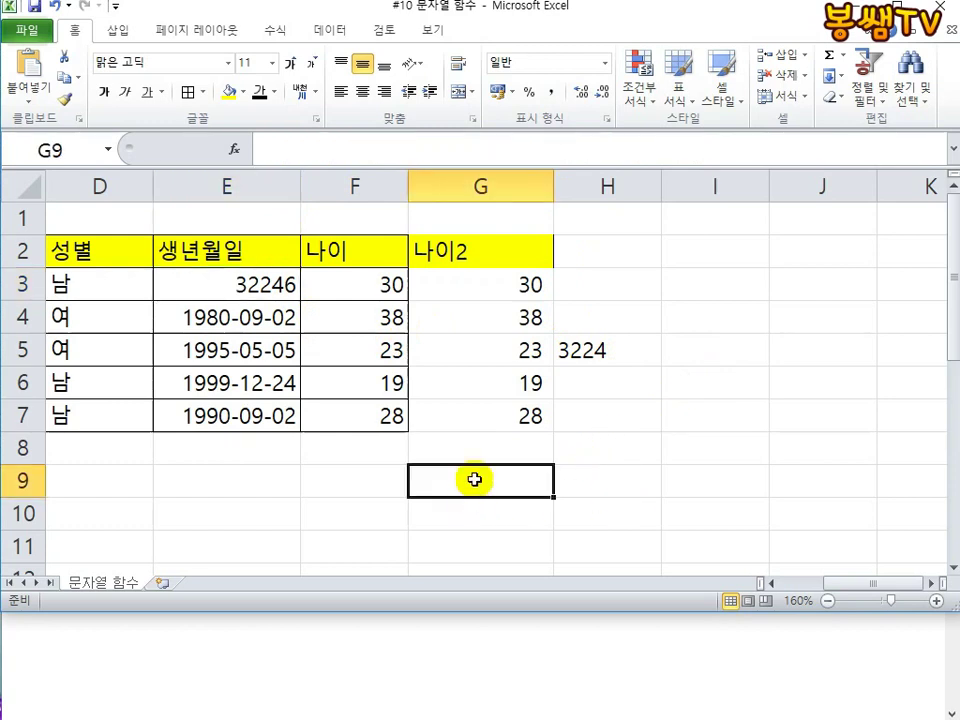
text(2018)
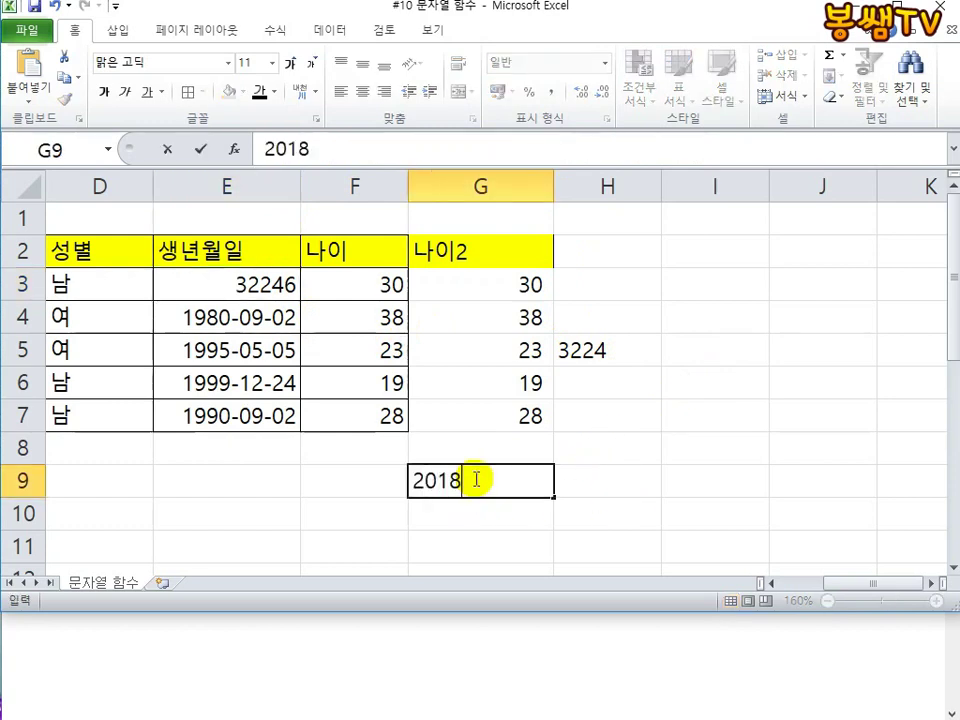
text(-04-2)
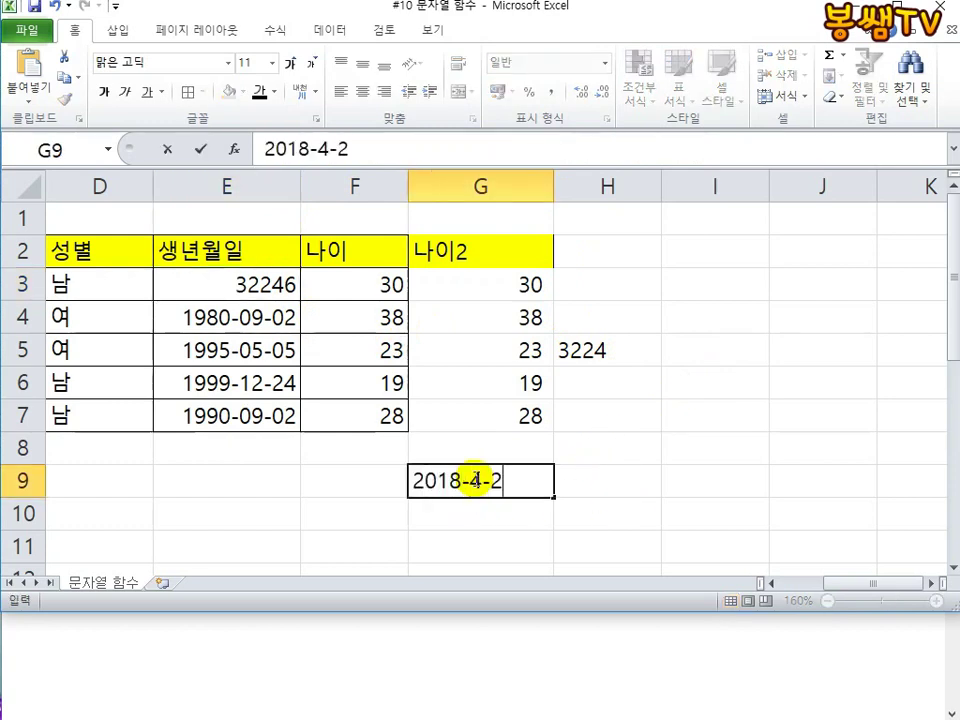
text(6)
key(Return)
click(523, 480)
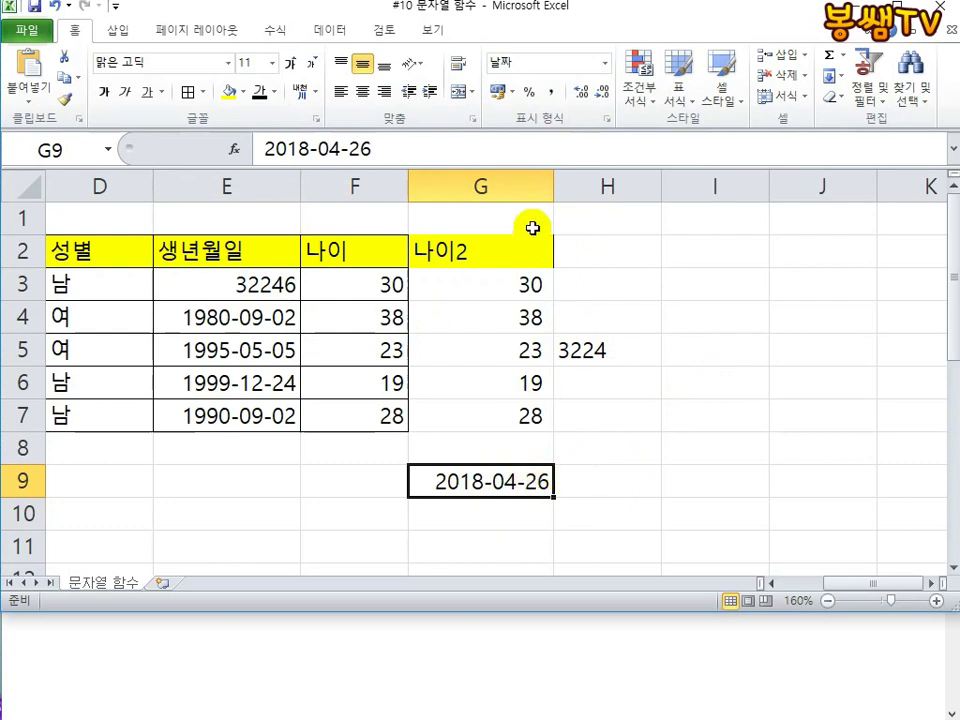
Widen column G, and undo both the widening and the date entry in G9
drag(554, 186, 637, 190)
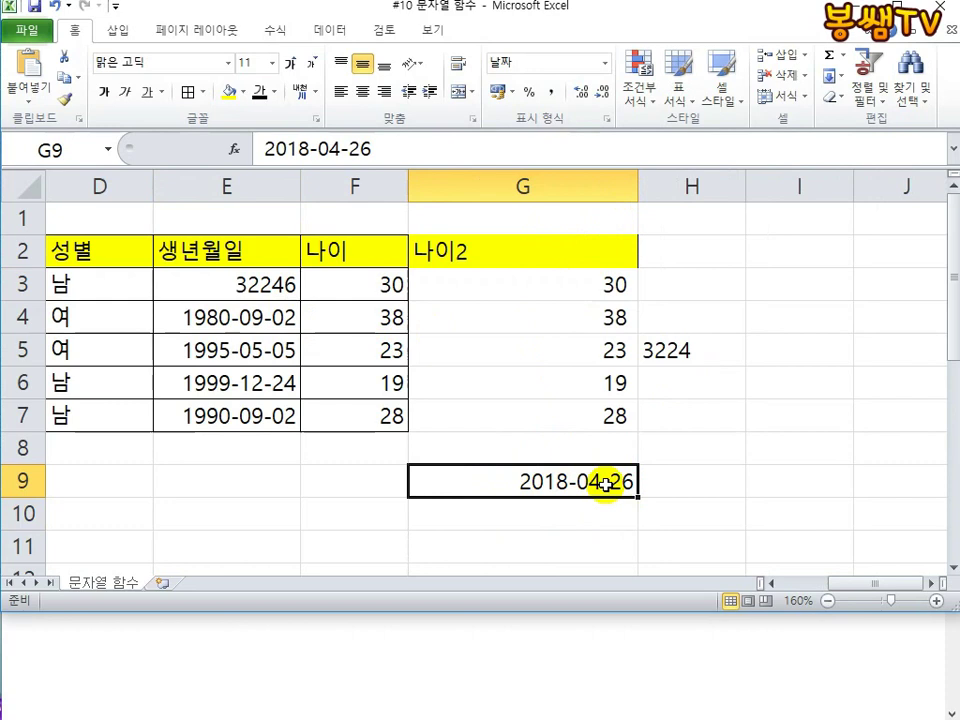
key(ctrl+z)
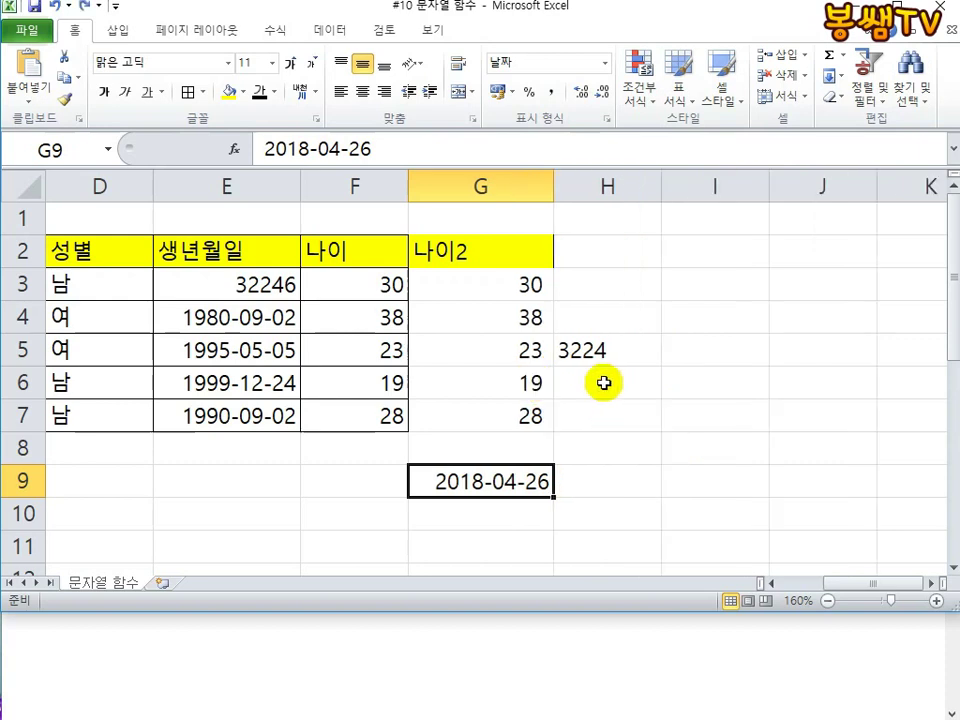
key(ctrl+z)
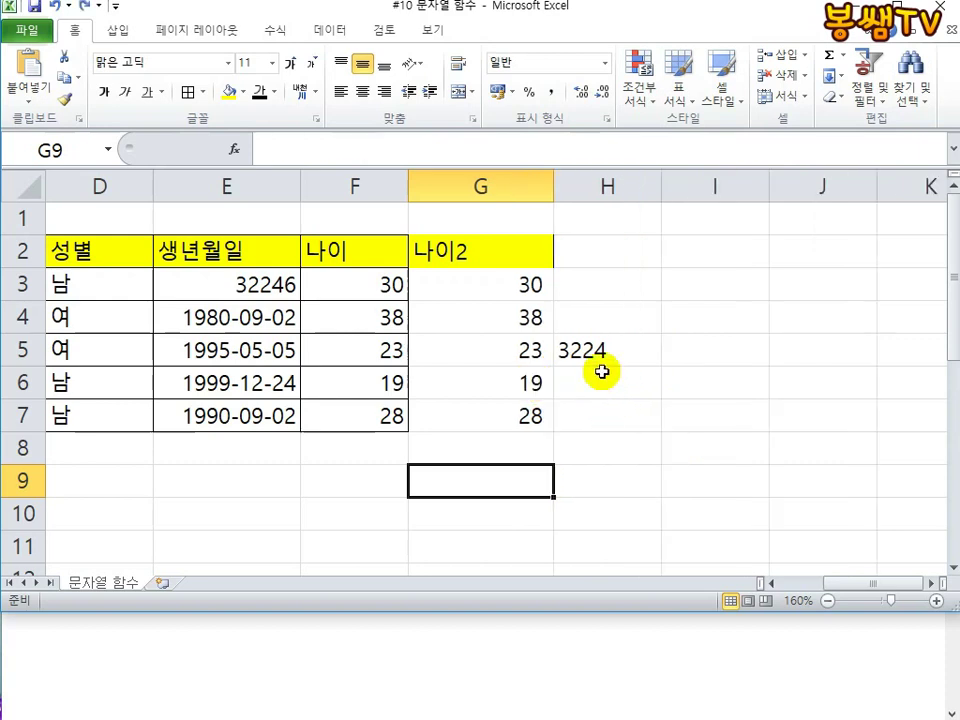
Select E3, write a temporary red 1900-1-1 over the sheet, underline and box it, and draw a cross beside H5
click(248, 289)
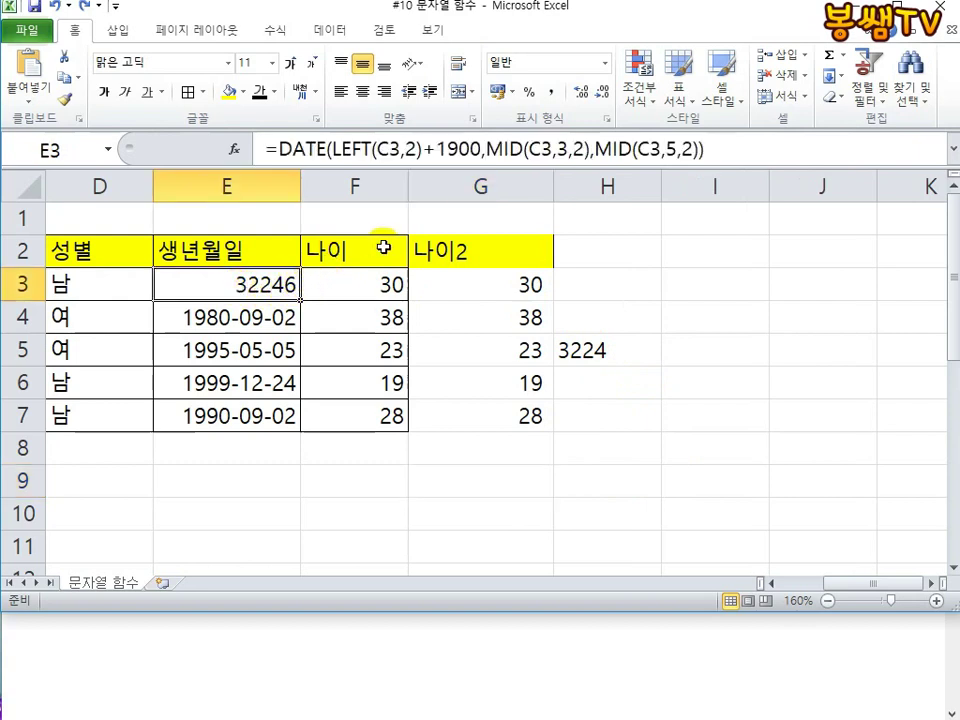
click(947, 4)
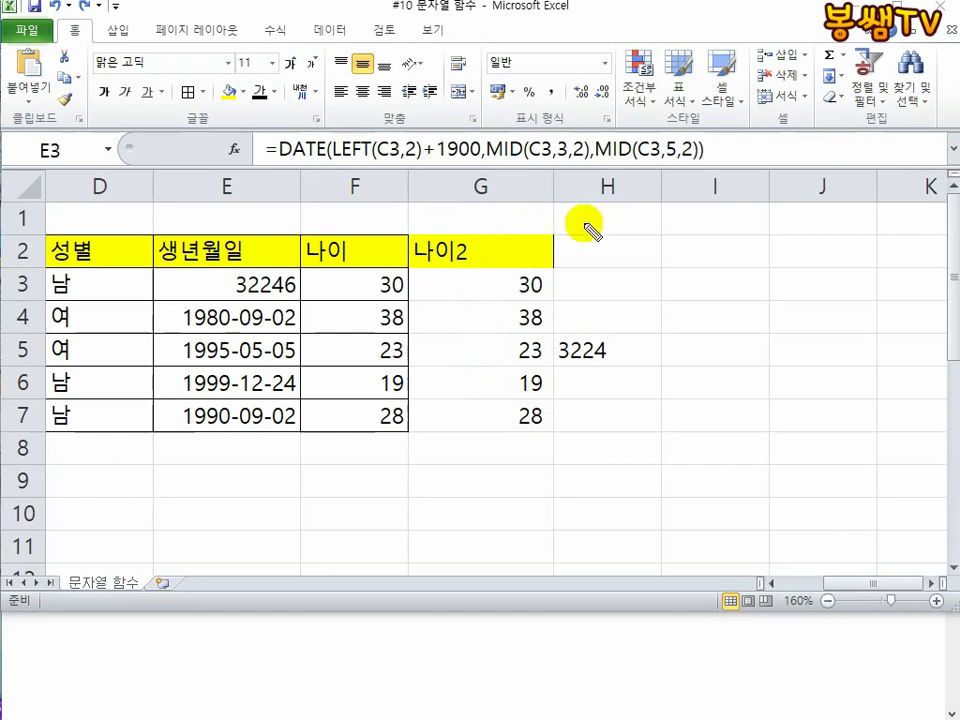
mouse_move(583, 182)
mouse_down()
mouse_move(579, 193)
mouse_move(685, 213)
mouse_move(887, 229)
mouse_move(938, 286)
mouse_move(433, 278)
mouse_up()
drag(567, 268, 551, 300)
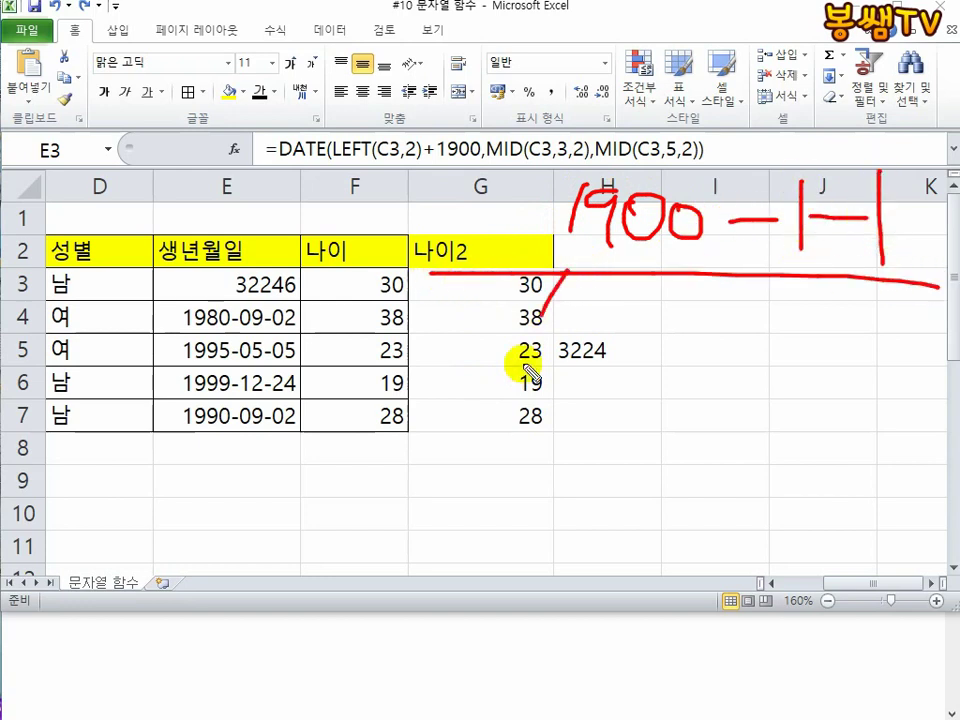
mouse_move(497, 345)
mouse_down()
mouse_move(561, 381)
mouse_move(587, 376)
mouse_up()
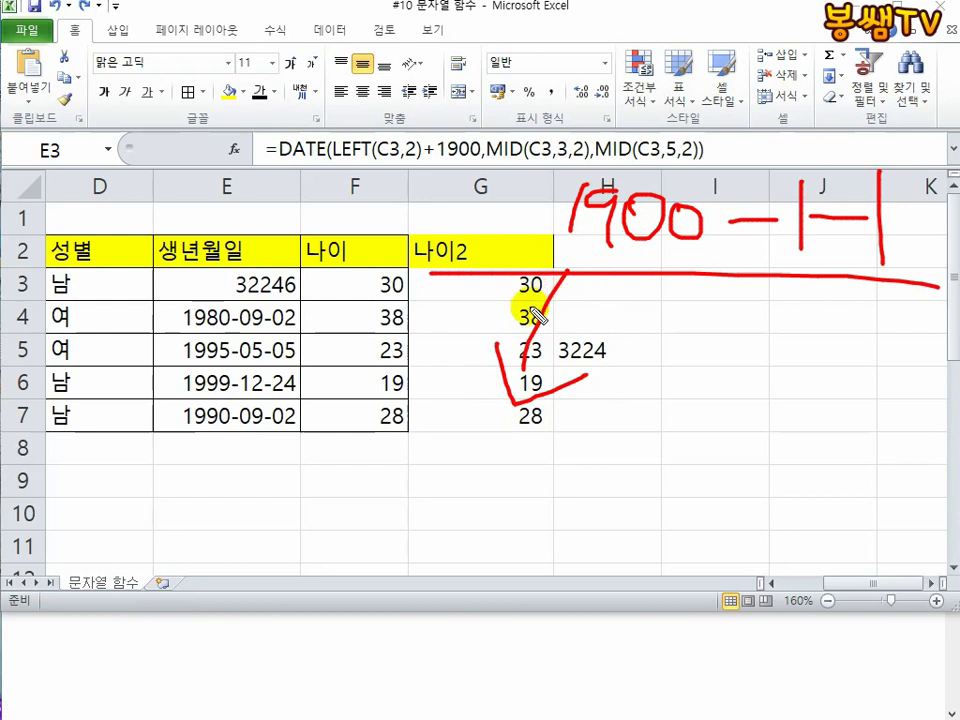
mouse_move(617, 372)
mouse_down()
mouse_move(664, 340)
mouse_move(693, 422)
mouse_up()
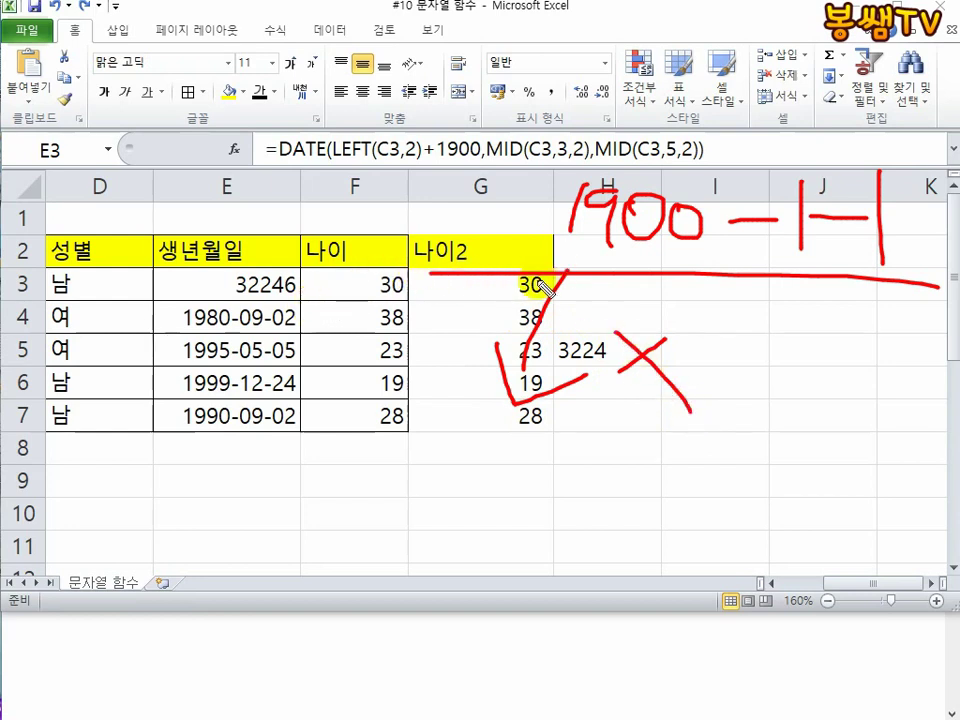
mouse_move(520, 282)
mouse_down()
mouse_move(650, 132)
mouse_move(920, 253)
mouse_move(918, 285)
mouse_up()
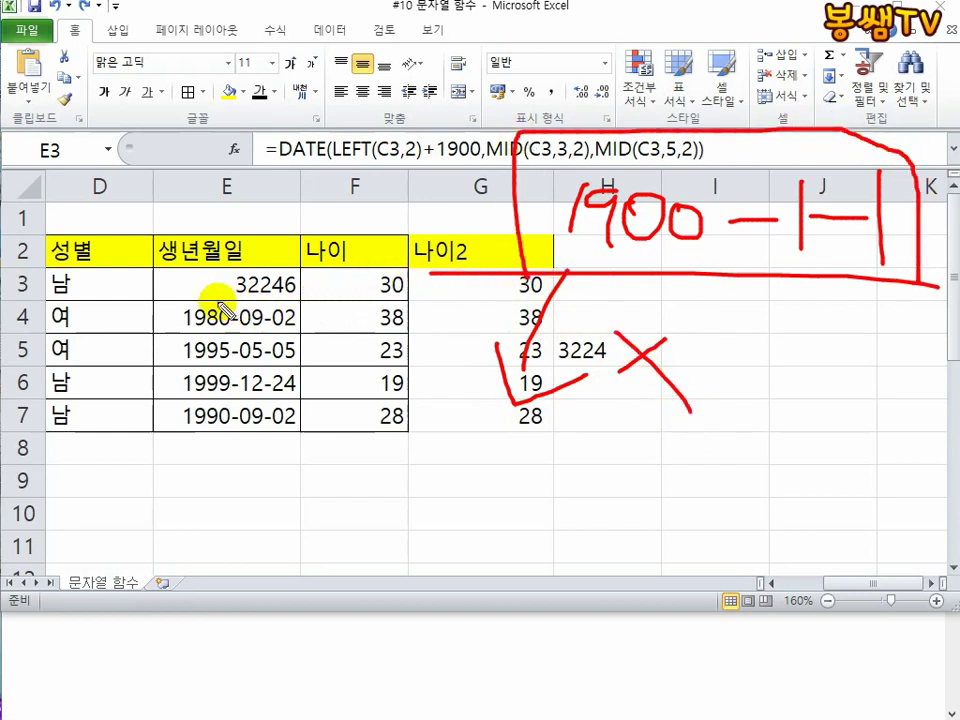
Frame the E3 value in red, add a handwritten note linked to it, and clear all the drawings
mouse_move(213, 298)
mouse_down()
mouse_move(300, 299)
mouse_move(304, 287)
mouse_move(225, 263)
mouse_move(220, 296)
mouse_up()
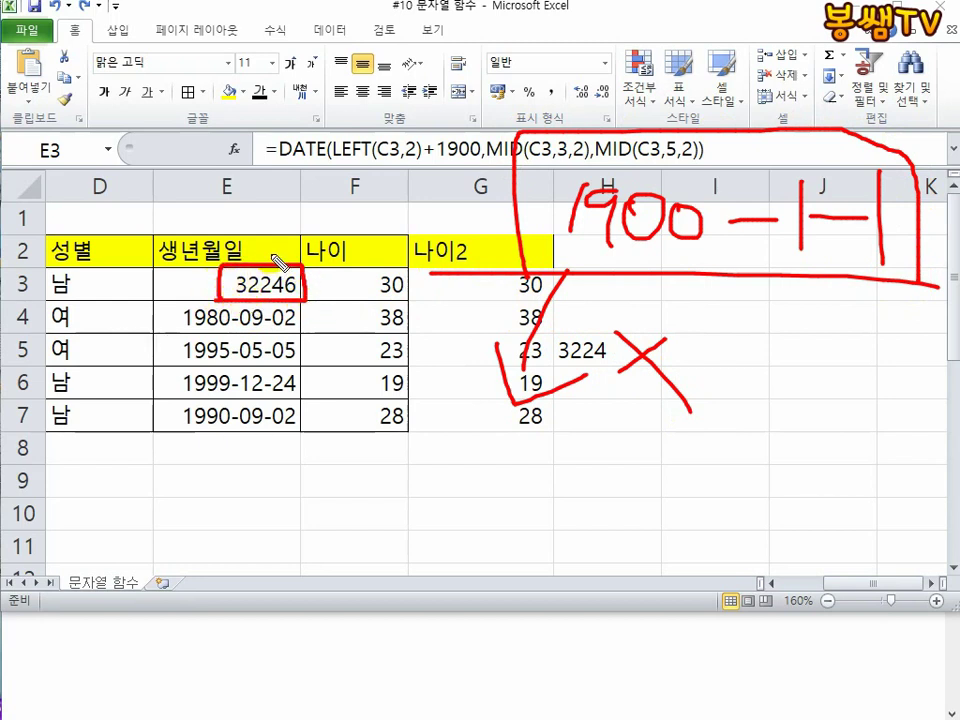
drag(274, 257, 298, 172)
drag(330, 124, 388, 157)
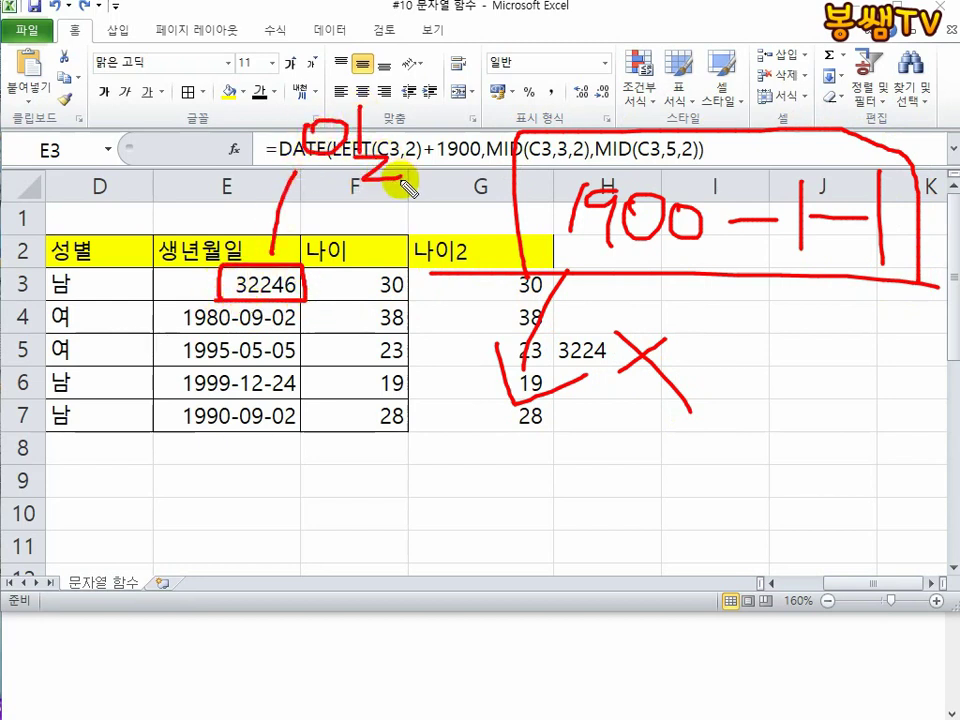
key(Escape)
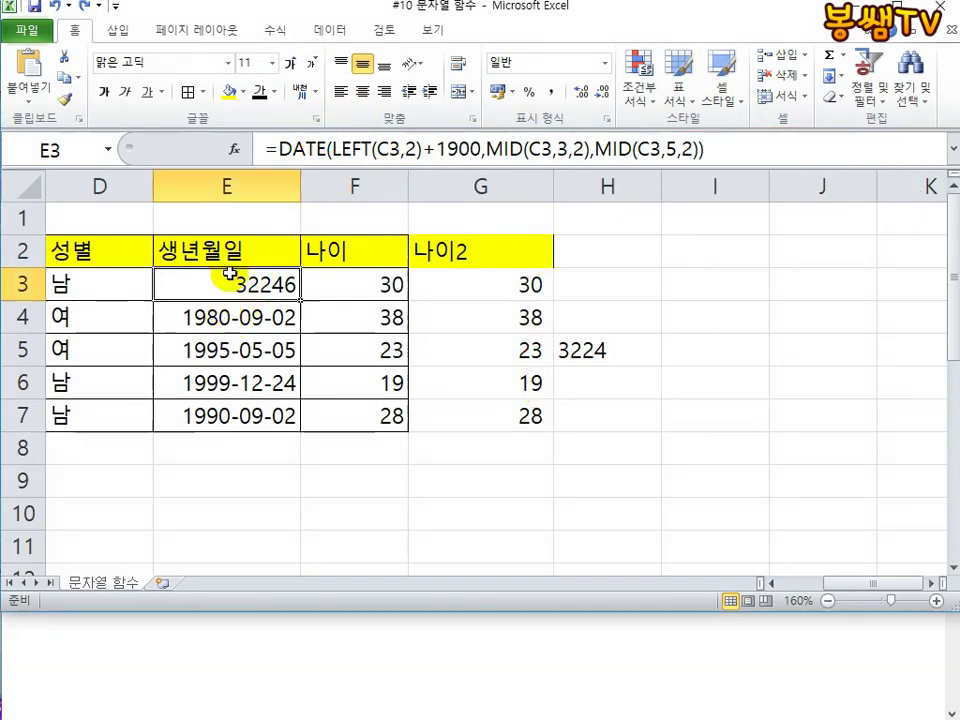
Format E3 as a short date (간단한 날짜) and inspect the LEFT formula in H5 without changing it
click(606, 64)
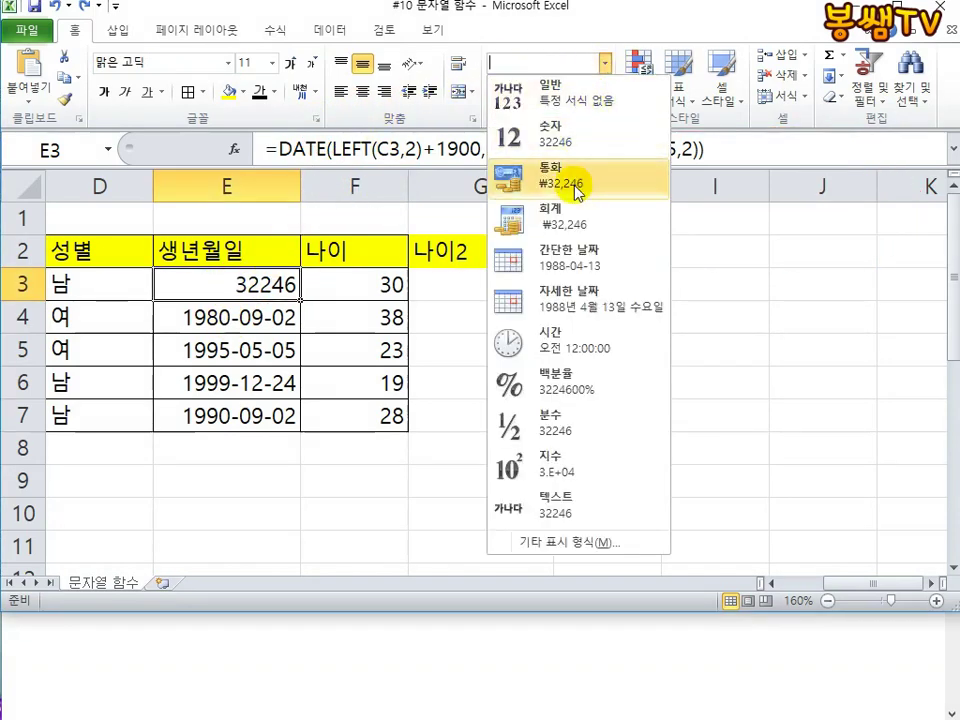
click(600, 262)
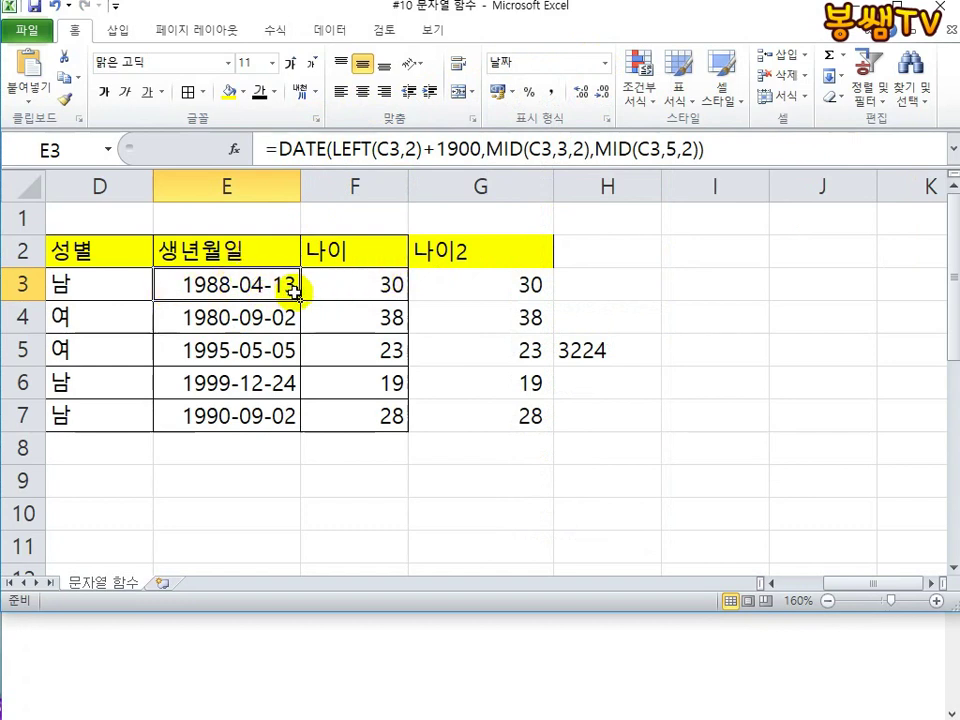
double_click(578, 348)
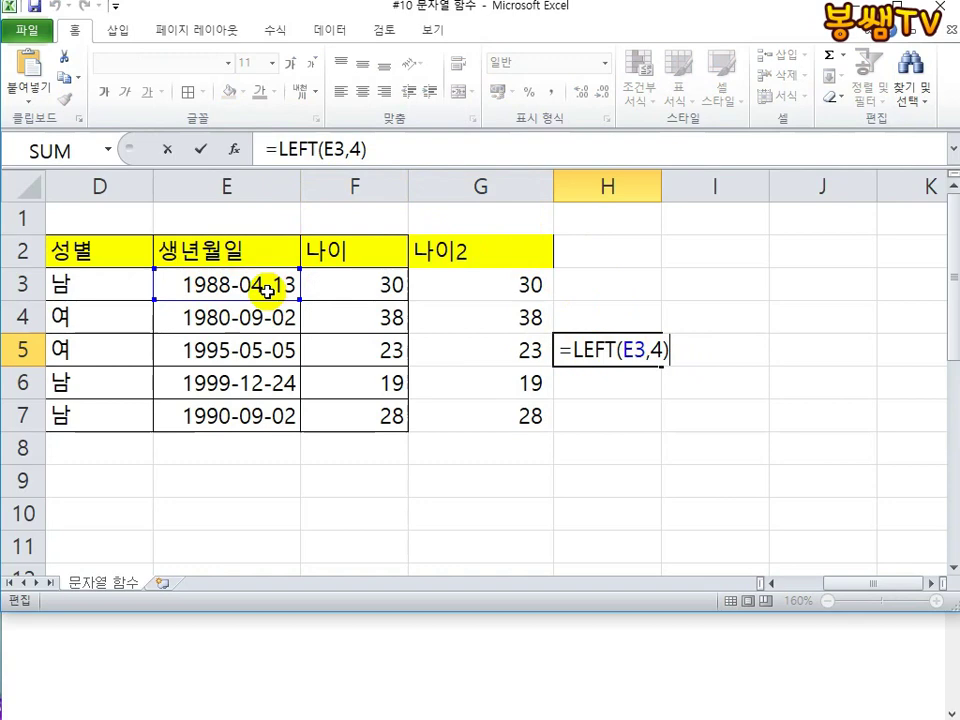
key(Escape)
Set the number format of E3 to General (일반) to expose the serial number behind the birth date
click(259, 291)
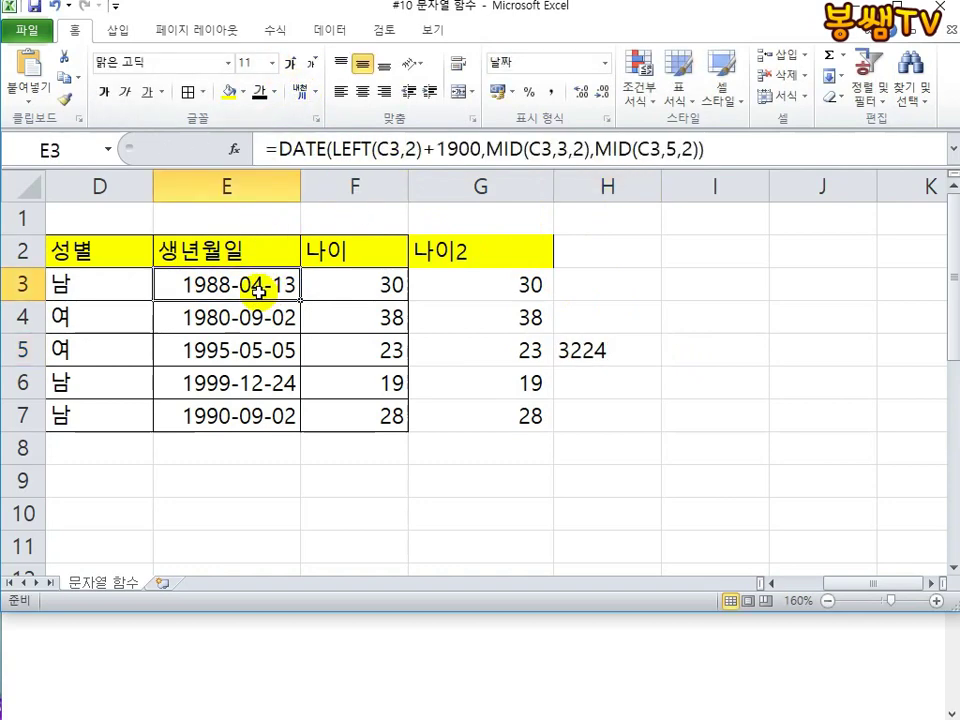
click(604, 63)
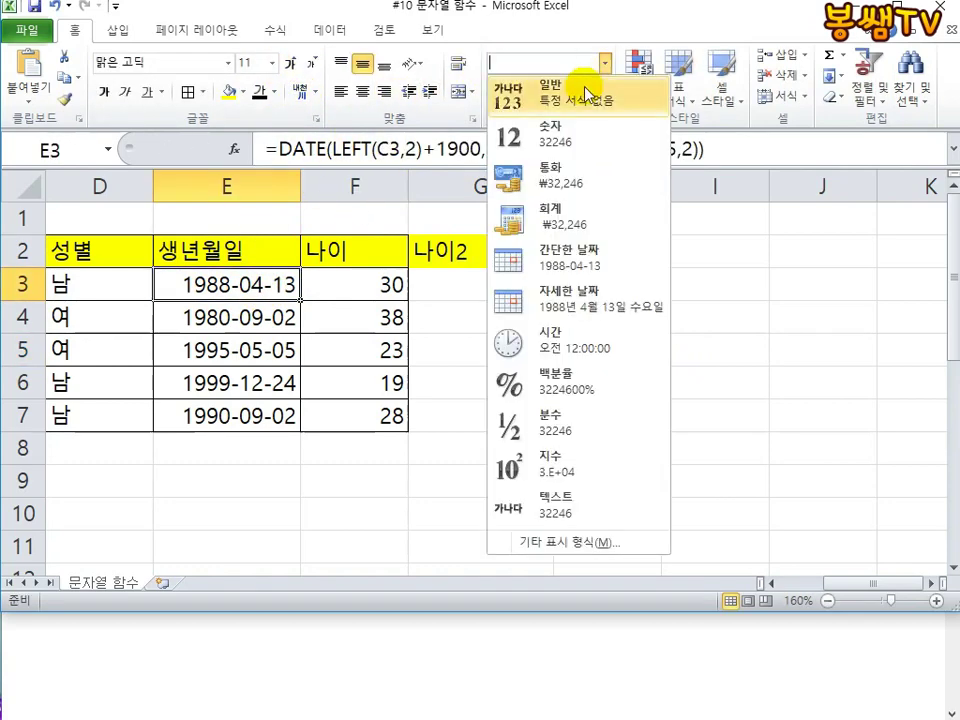
click(585, 93)
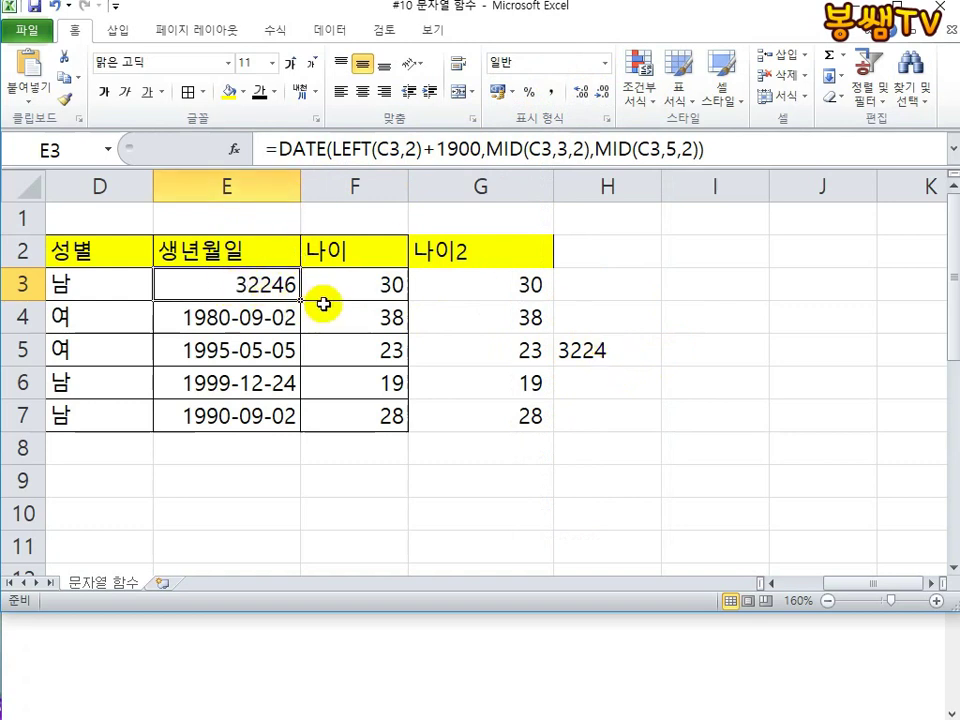
Apply the date format to E3, delete the LEFT test formula from H5, and select E4
key(ctrl+shift+3)
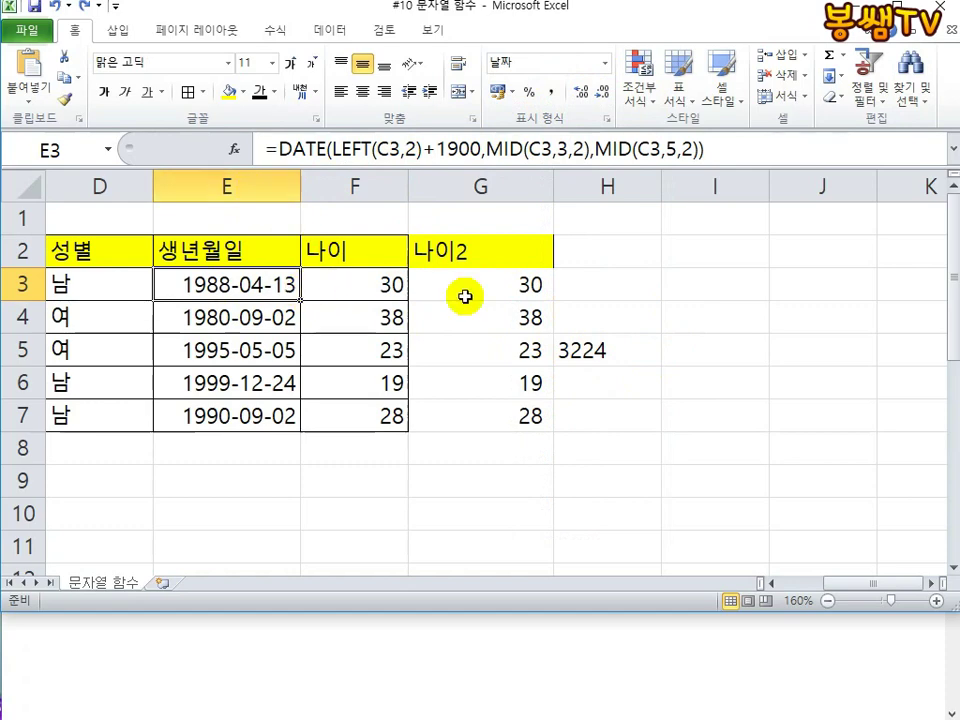
click(620, 343)
key(Delete)
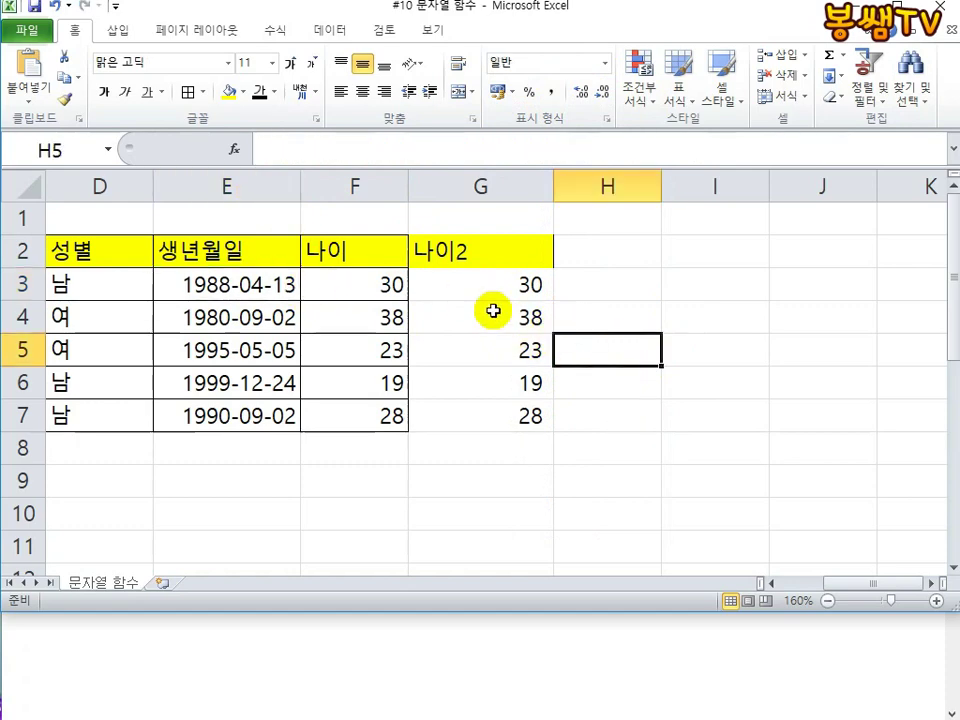
drag(675, 355, 40, 355)
click(508, 325)
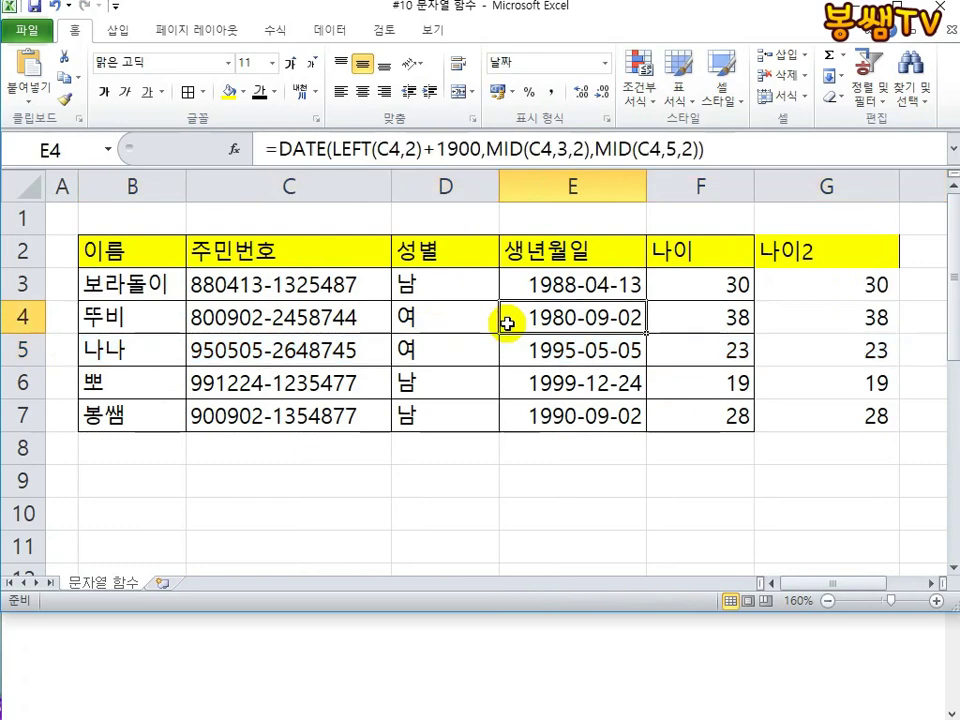